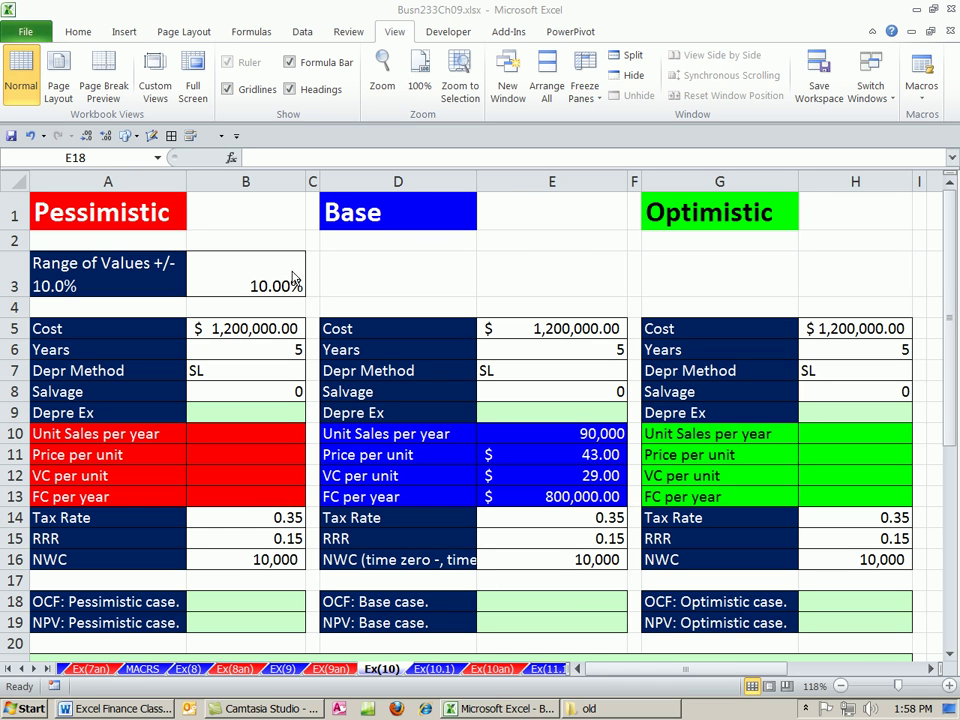
# Step: Examine the Base case depreciation inputs: cost, years, depreciation method and salvage value
pyautogui.click(418, 12)
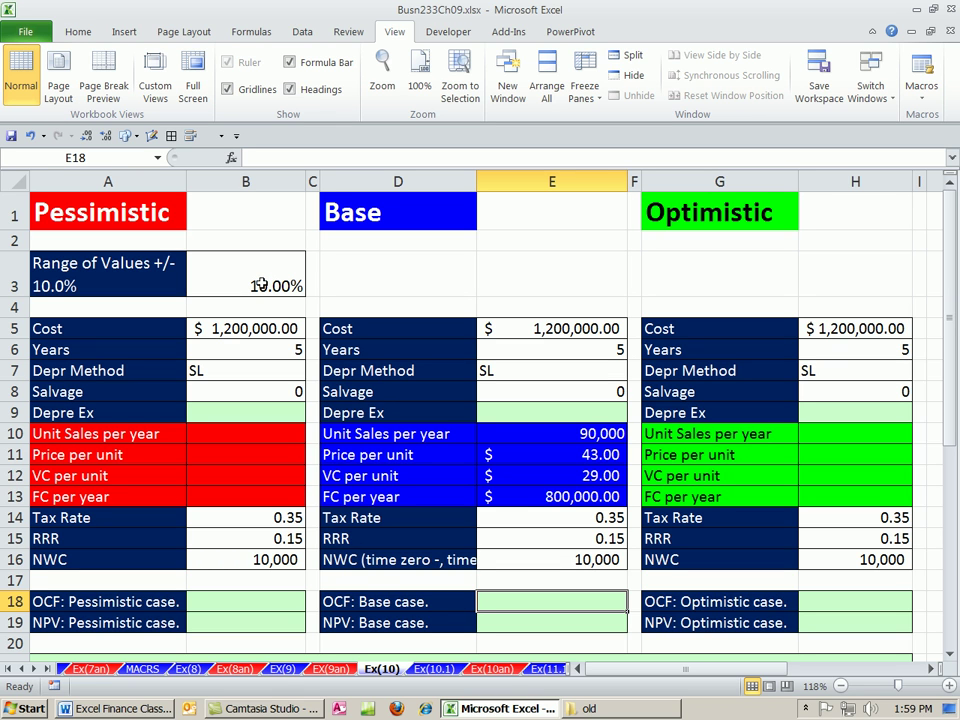
pyautogui.click(579, 411)
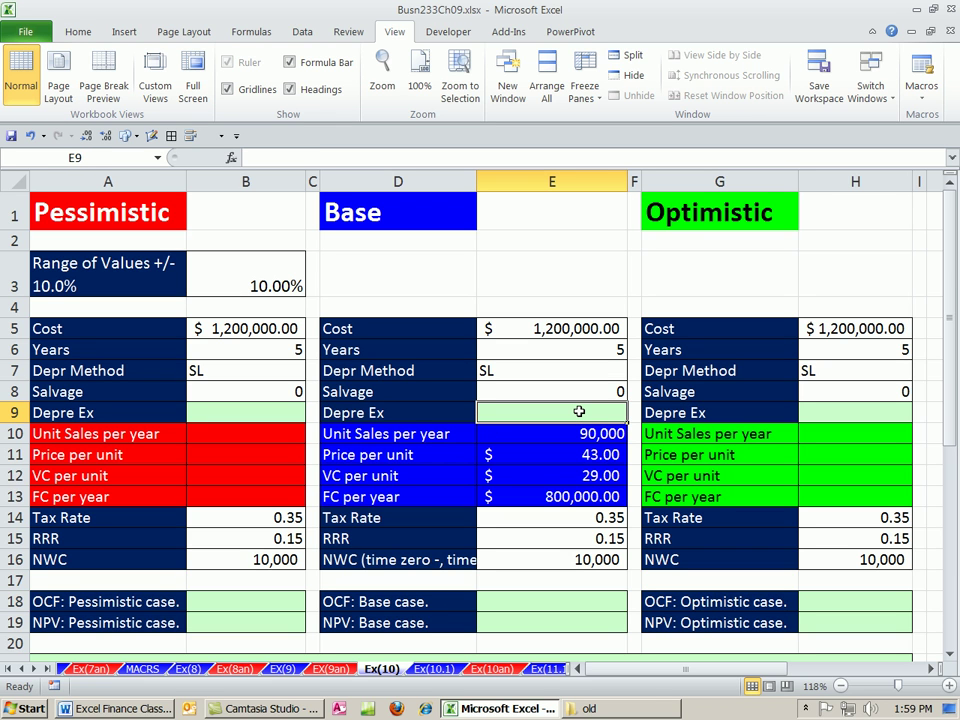
pyautogui.click(562, 329)
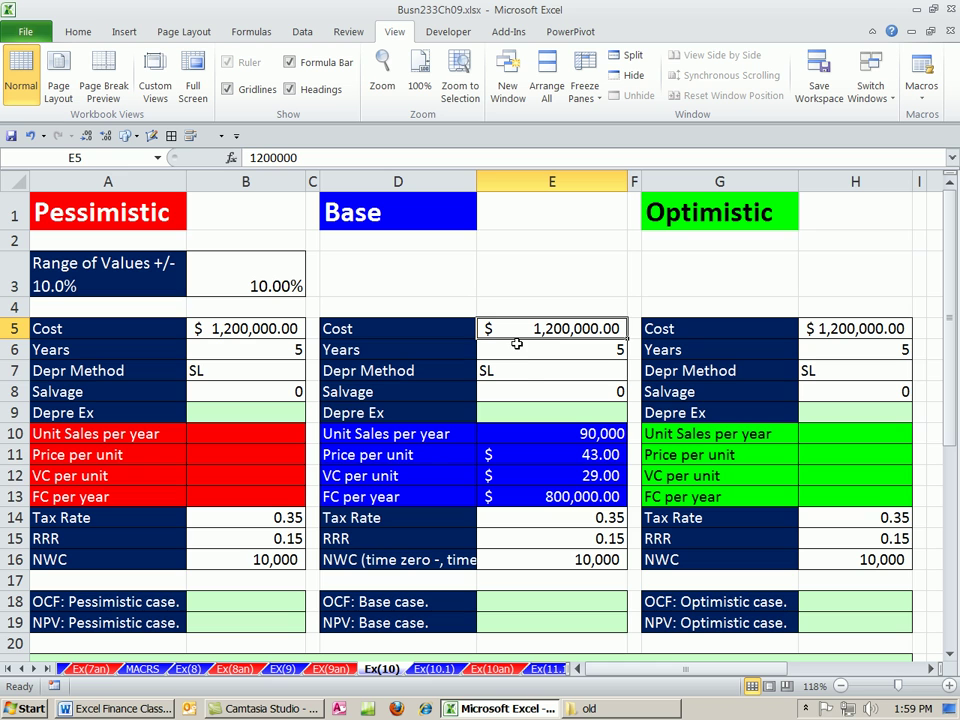
pyautogui.click(519, 346)
pyautogui.click(526, 372)
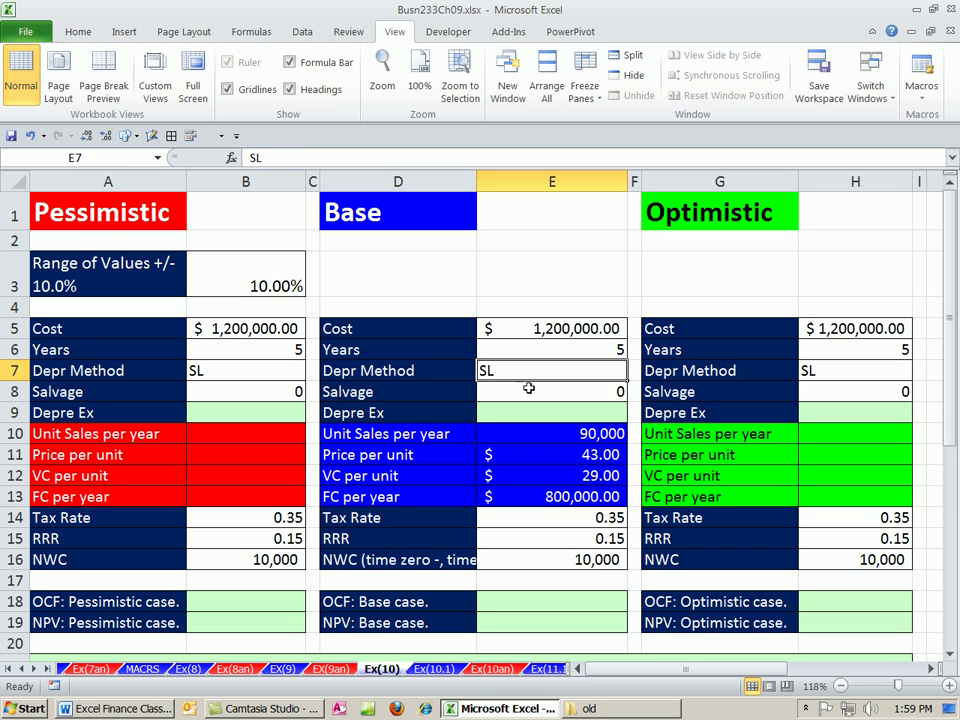
pyautogui.click(531, 389)
pyautogui.click(527, 411)
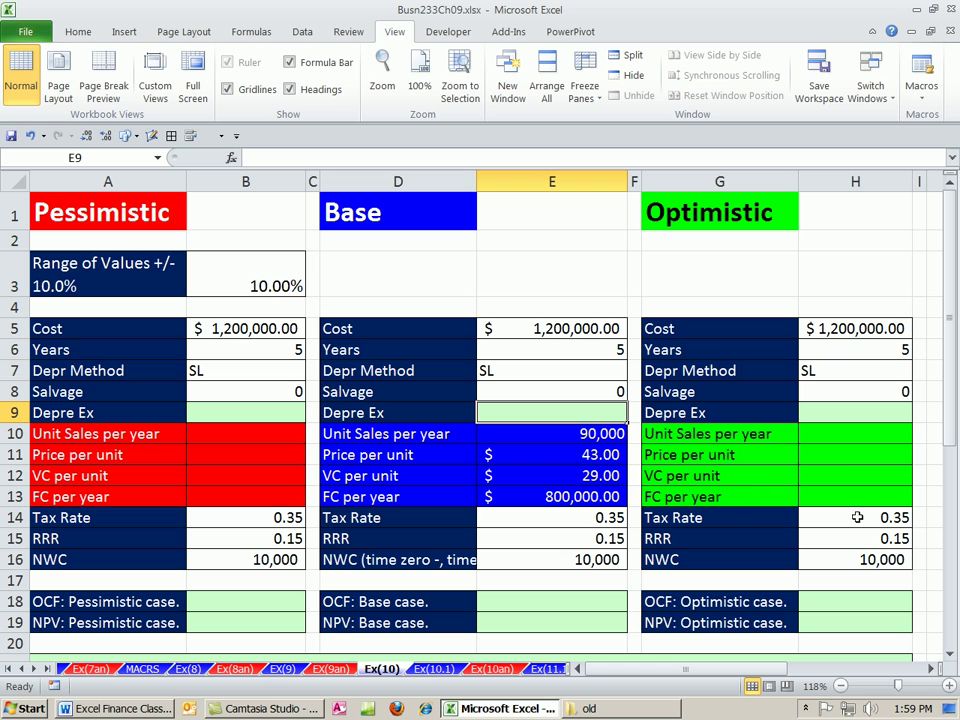
# Step: Review the Base case tax rate, RRR and NWC, and widen column D slightly for the NWC label
pyautogui.click(600, 518)
pyautogui.click(577, 541)
pyautogui.click(512, 561)
pyautogui.moveTo(477, 181); pyautogui.dragTo(483, 181)
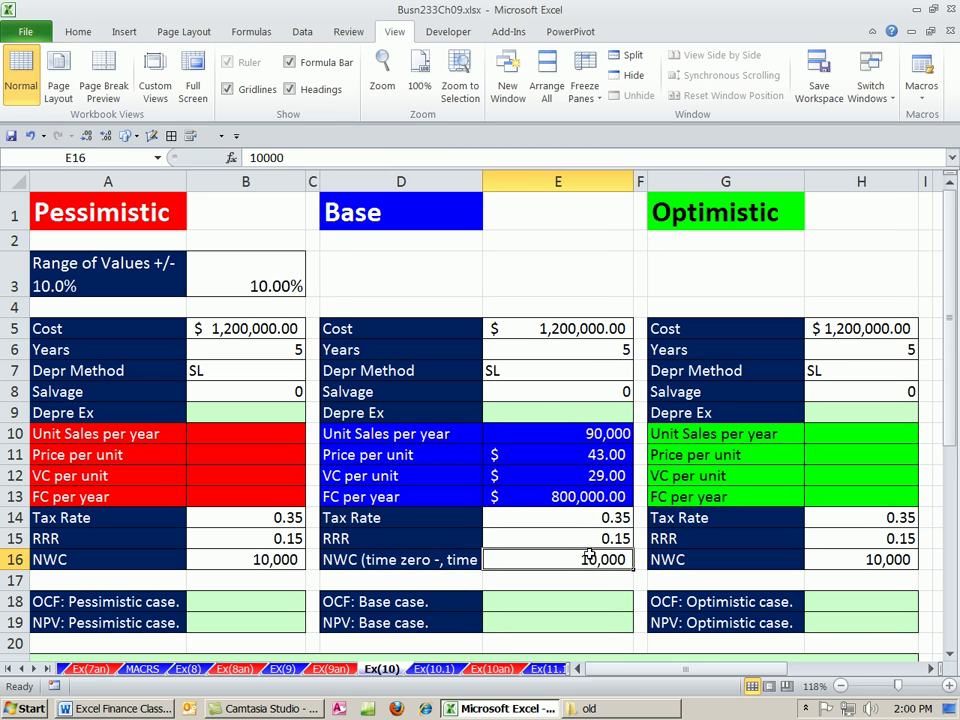
# Step: Calculate the Base case straight-line depreciation expense in E9 with the formula =(E5-E8)/E6
pyautogui.click(548, 412)
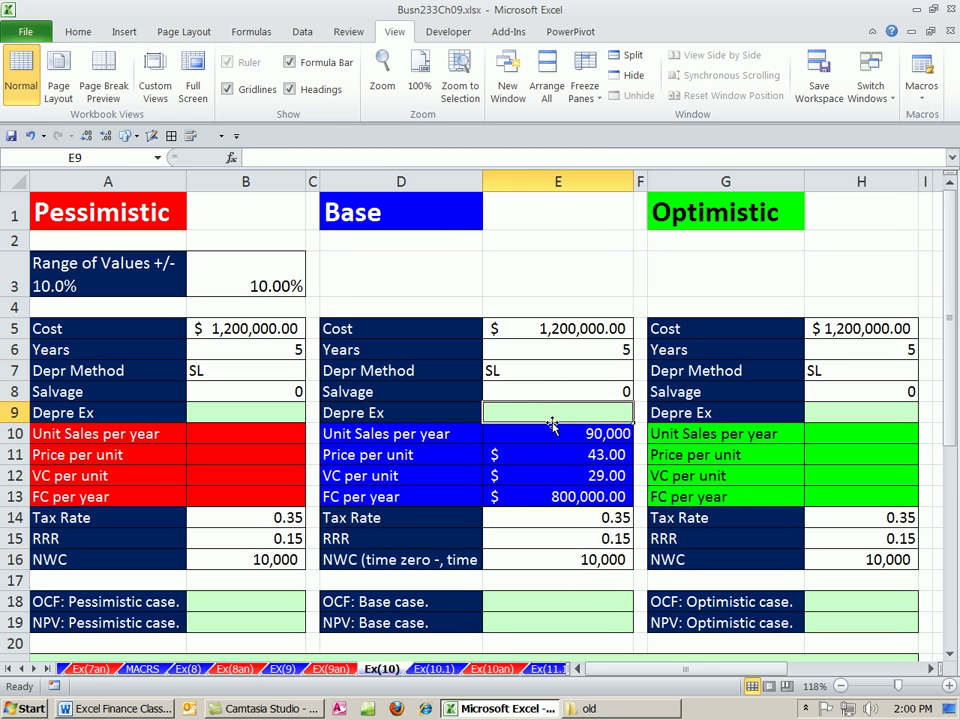
pyautogui.write('=(')
pyautogui.click(596, 333)
pyautogui.write('-')
pyautogui.click(615, 392)
pyautogui.write(')')
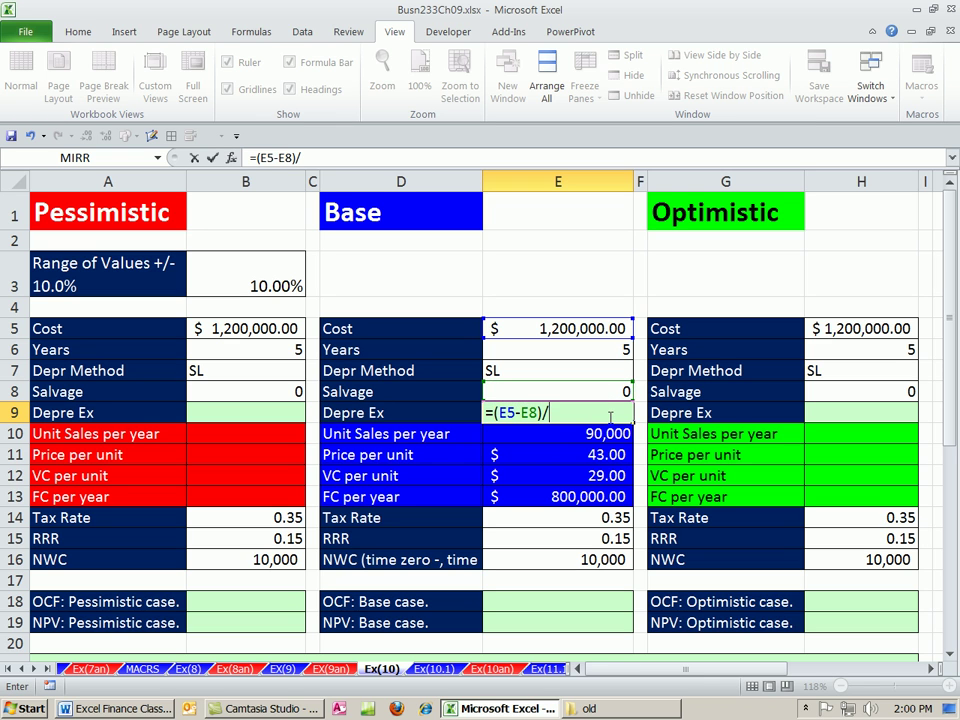
pyautogui.write('/')
pyautogui.click(594, 350)
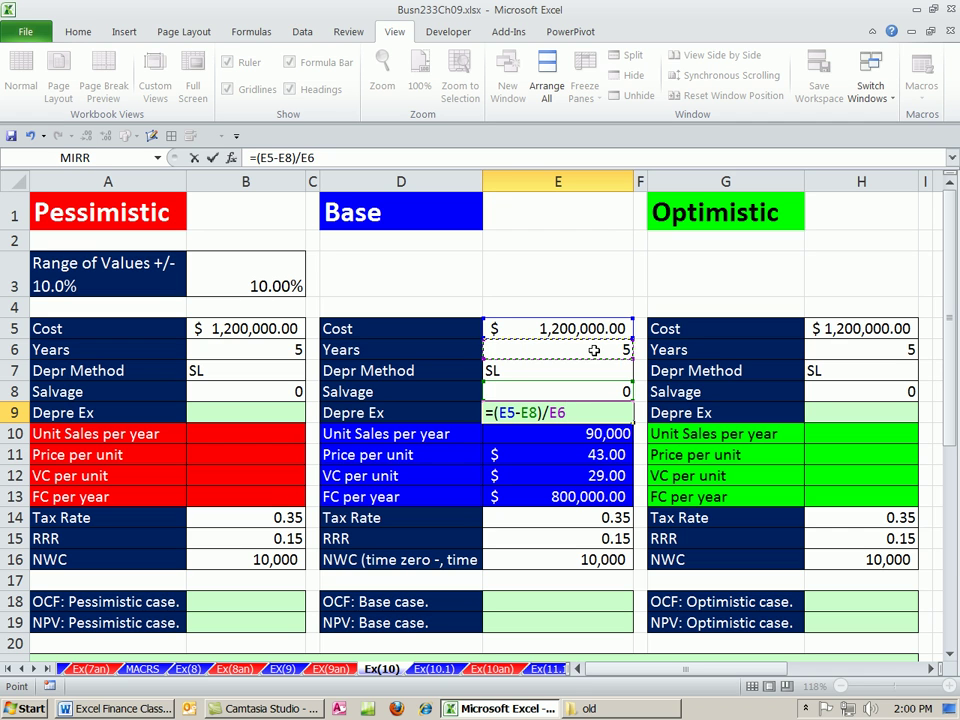
pyautogui.press('Return')
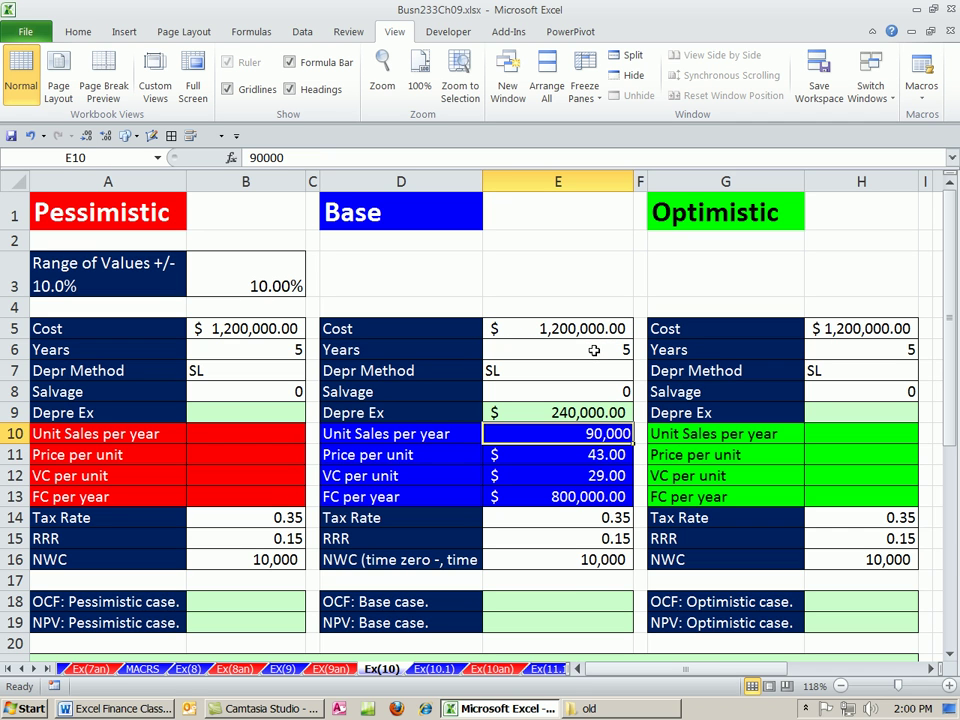
# Step: Examine the Base case unit sales and price, and the pro forma income and cash flow check beneath
pyautogui.click(568, 578)
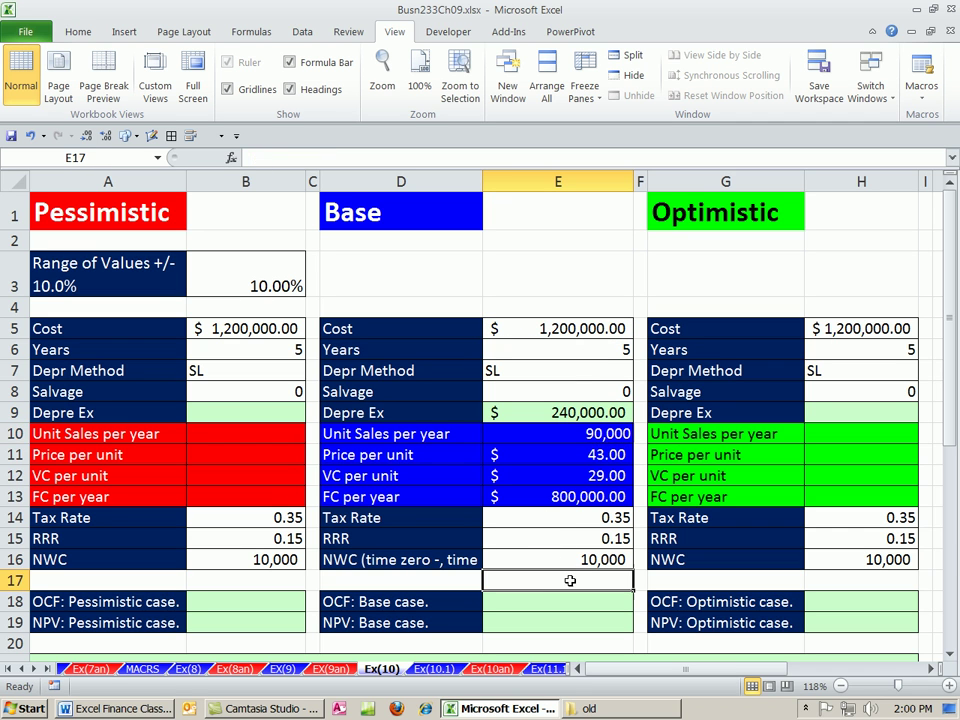
pyautogui.click(541, 433)
pyautogui.click(558, 455)
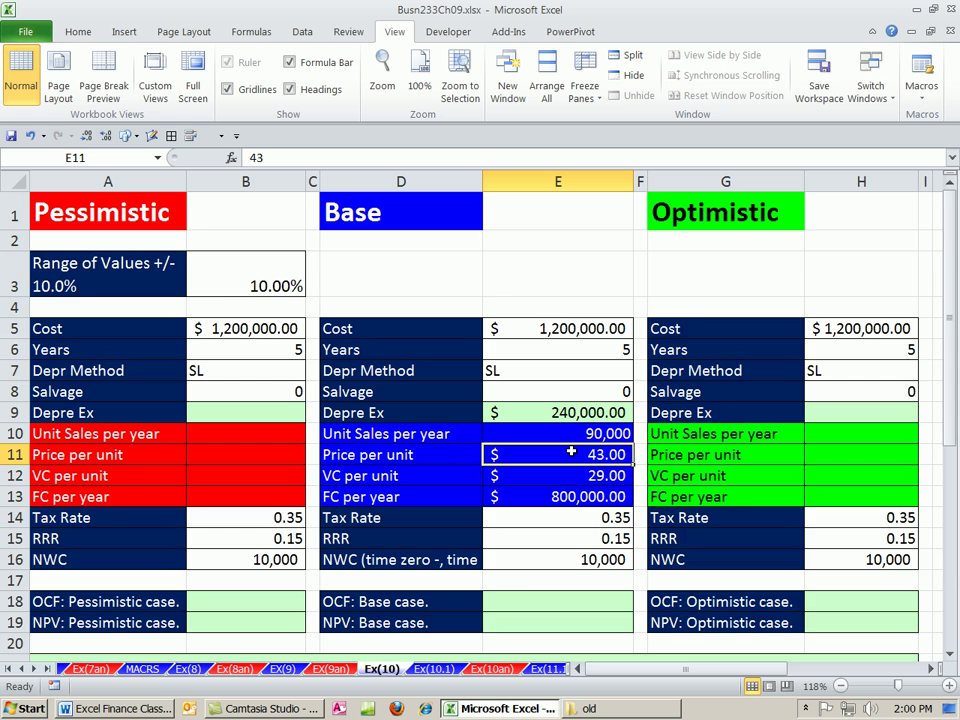
pyautogui.scroll(-5, 571, 452)
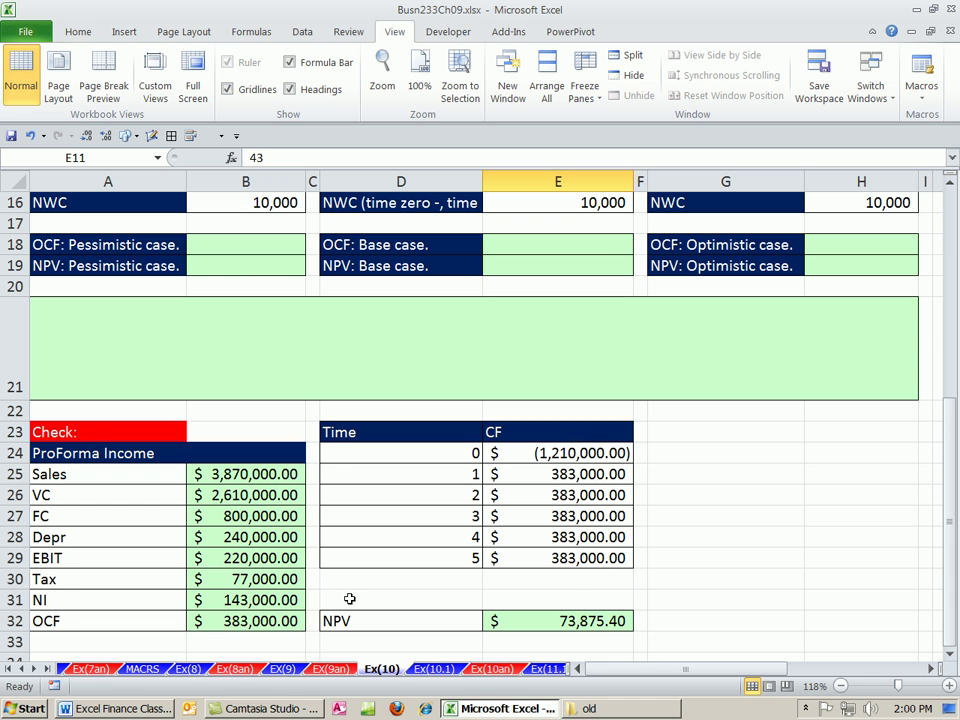
pyautogui.scroll(5, 649, 560)
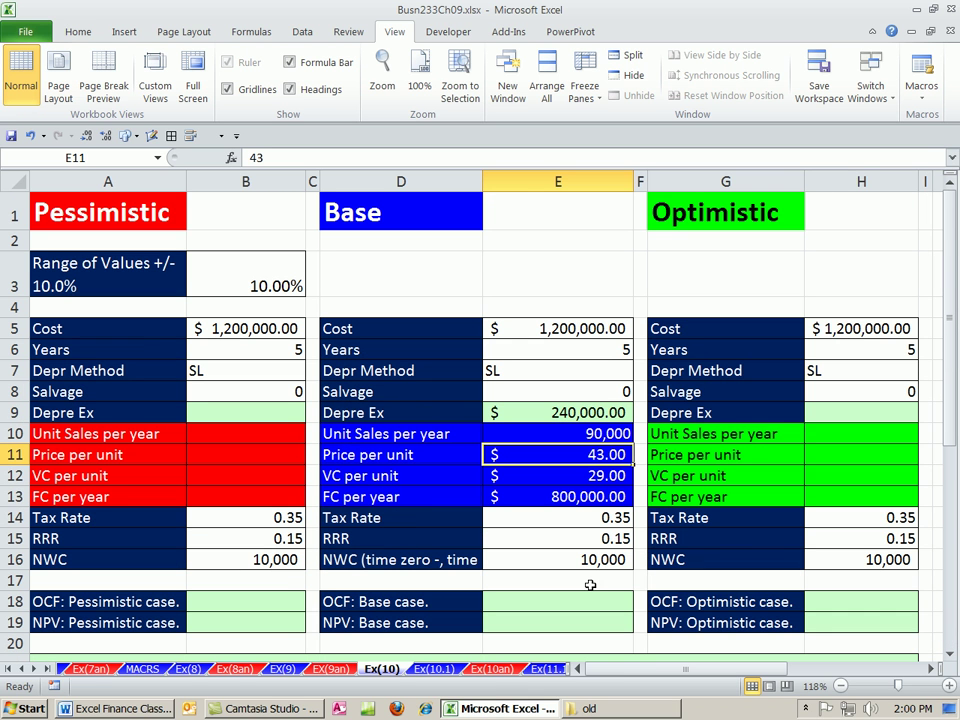
# Step: Enter price minus variable cost per unit, =(E11-E12), as the Base case OCF formula in E18
pyautogui.click(580, 600)
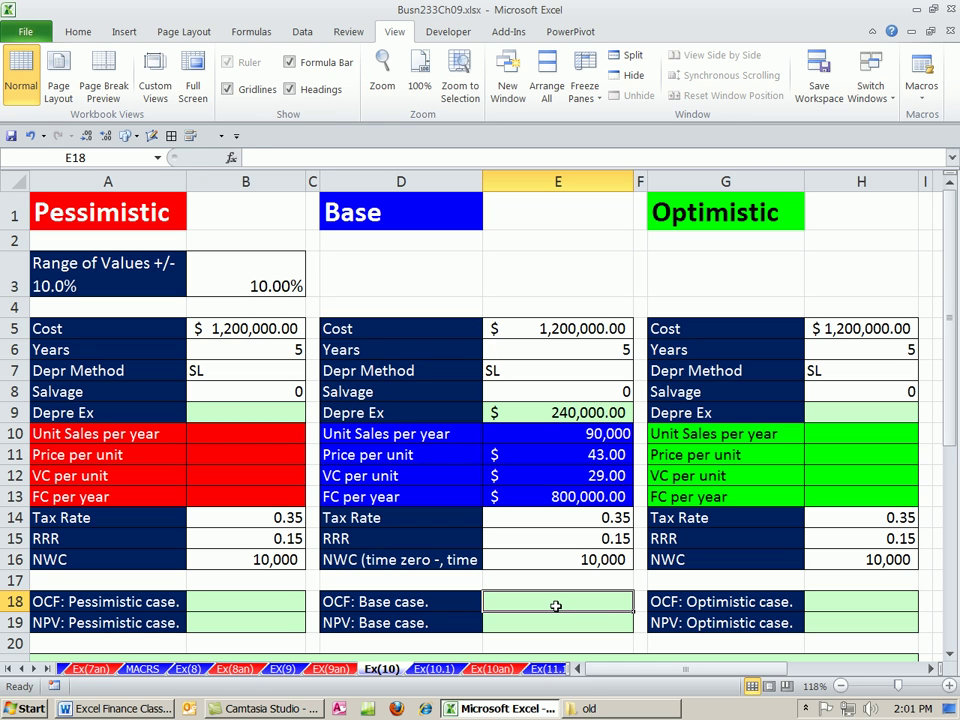
pyautogui.write('=(')
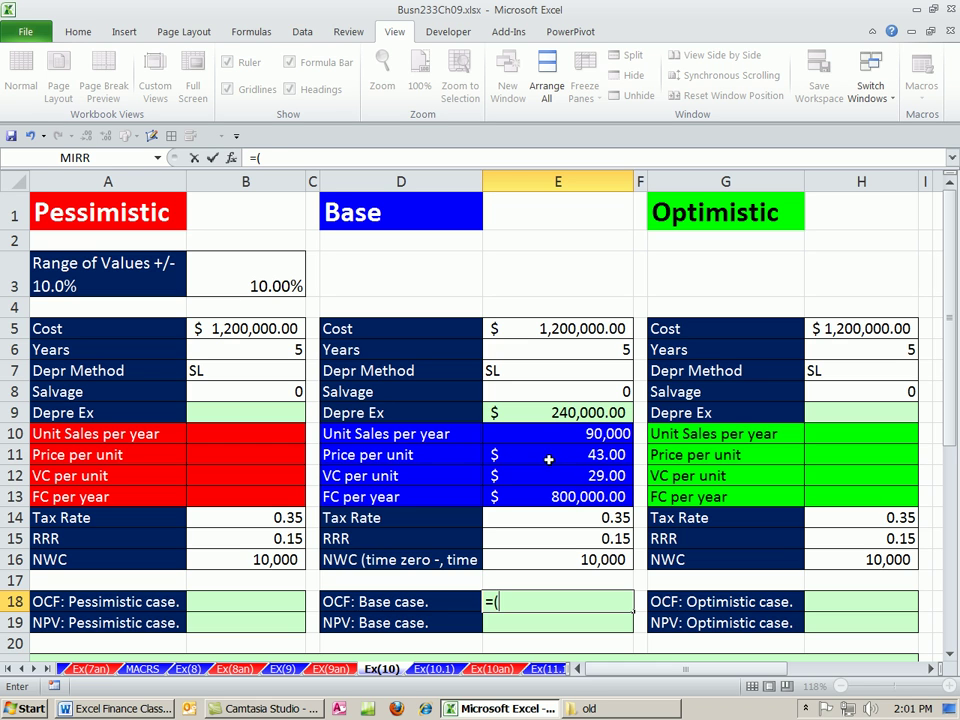
pyautogui.click(553, 458)
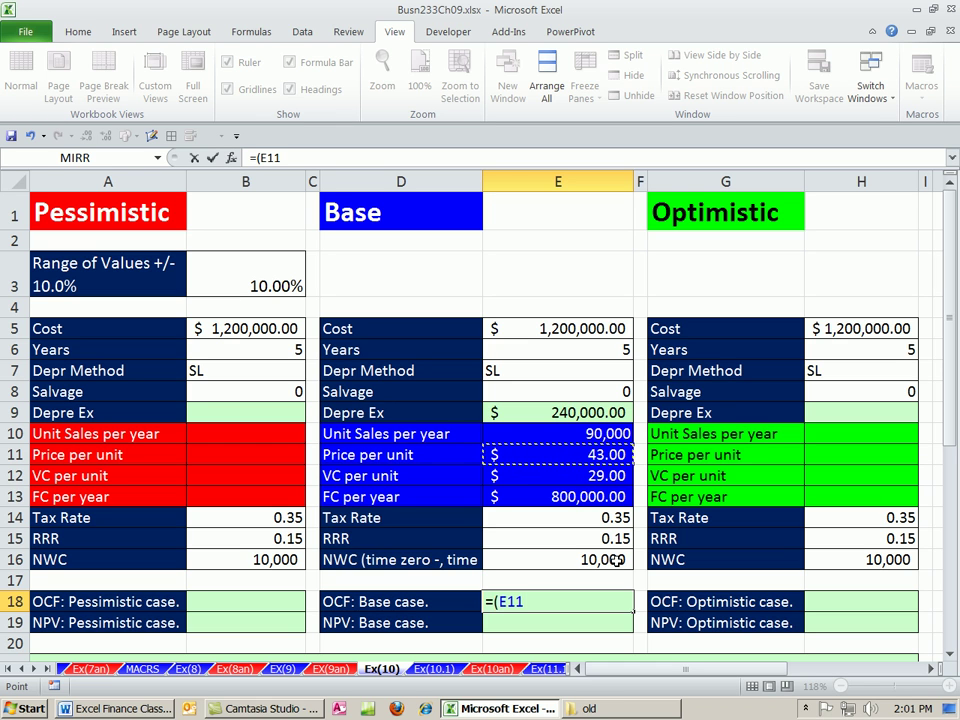
pyautogui.write('-')
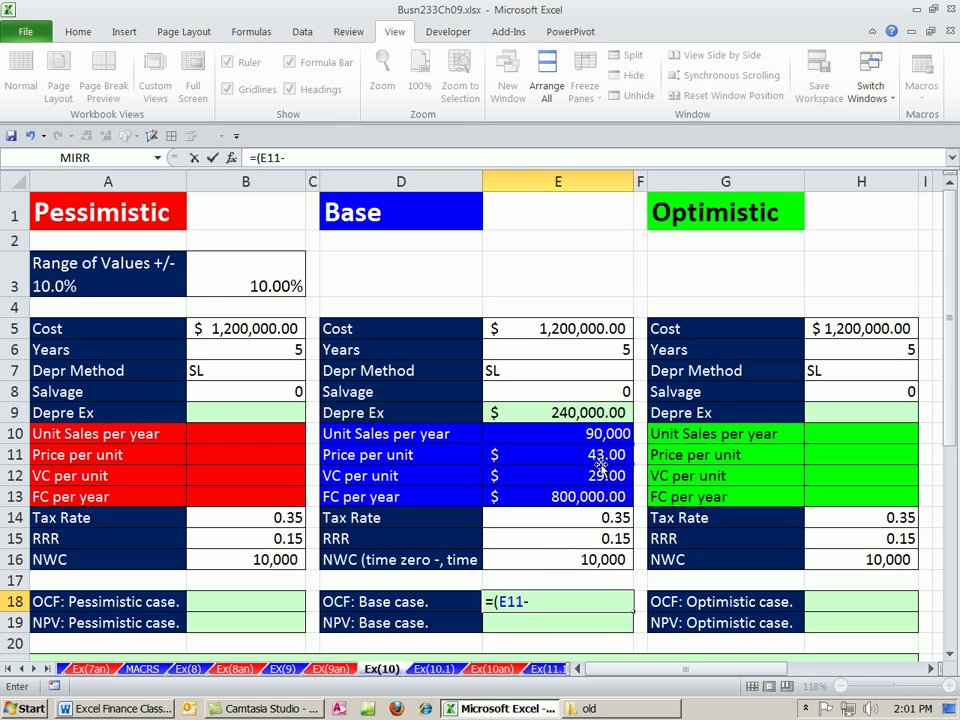
pyautogui.click(590, 474)
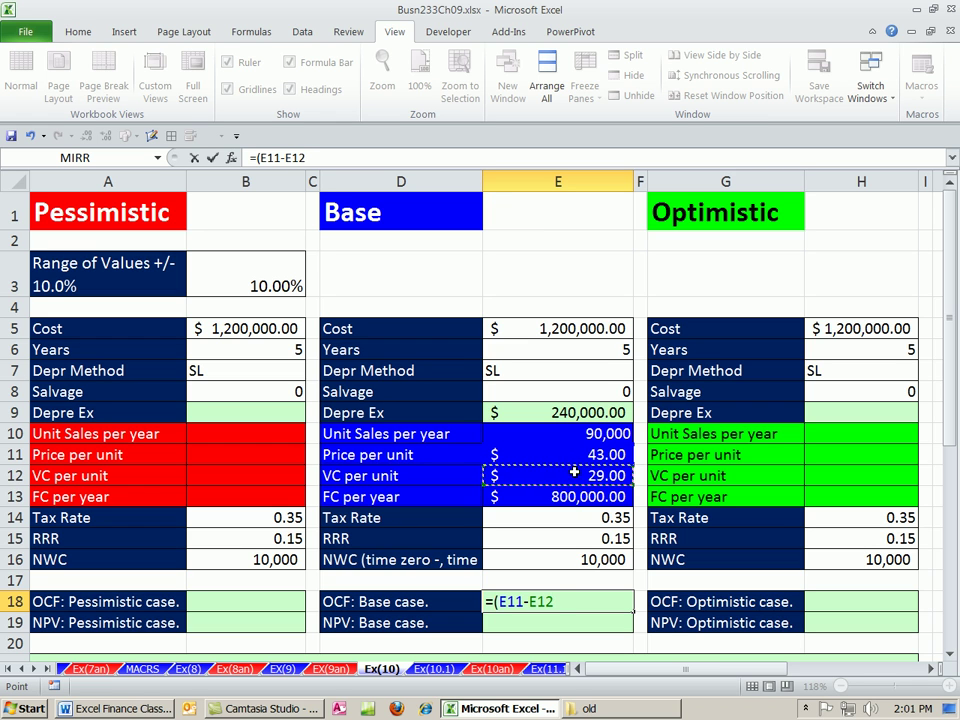
pyautogui.write(')')
pyautogui.hotkey('ctrl', 'Return')
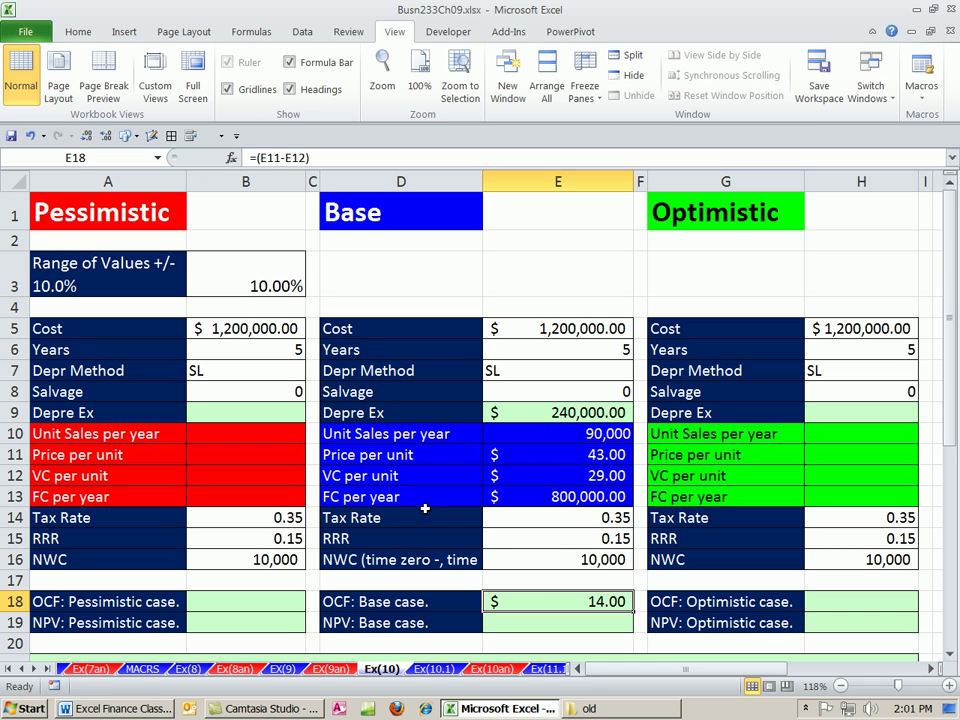
# Step: Extend the OCF formula in E18 to multiply by unit sales and subtract fixed costs: =(E11-E12)*E10-E13
pyautogui.doubleClick(536, 599)
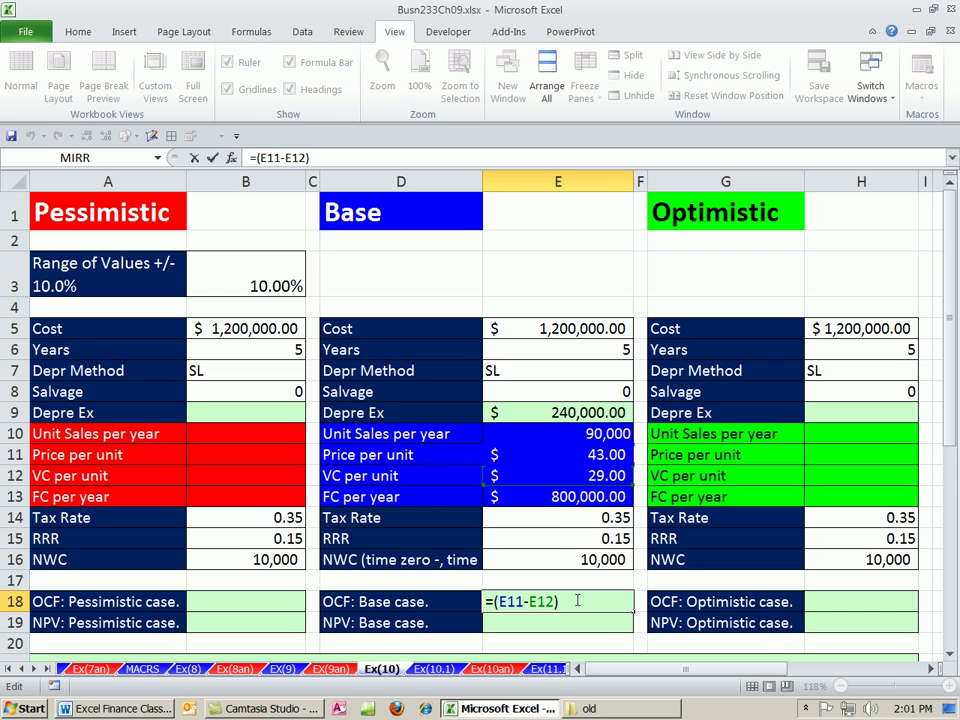
pyautogui.write('*')
pyautogui.click(553, 434)
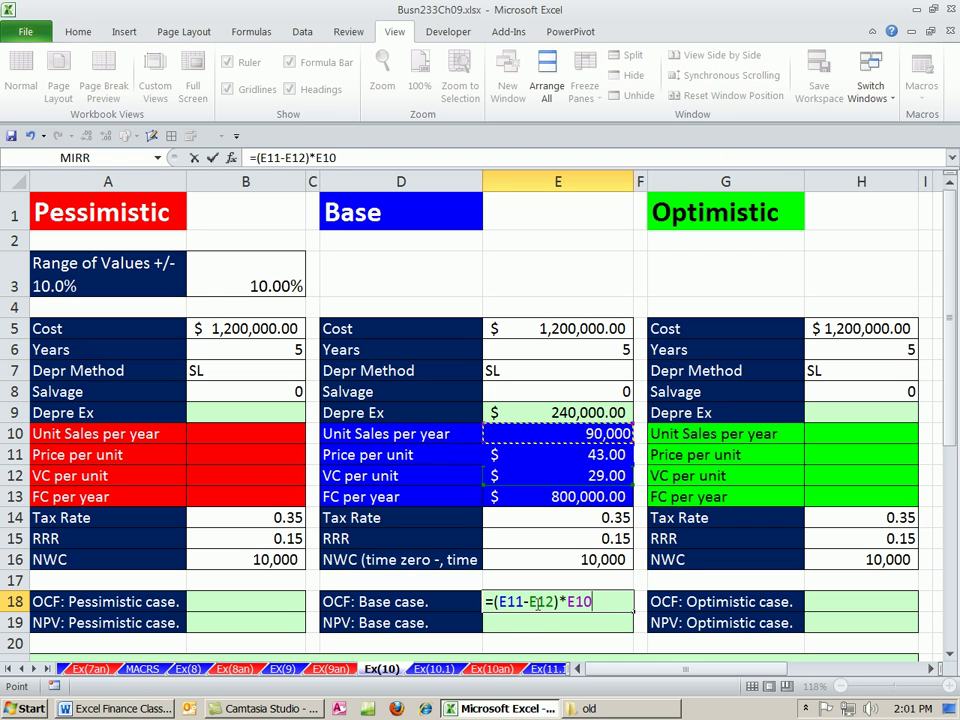
pyautogui.hotkey('ctrl', 'Return')
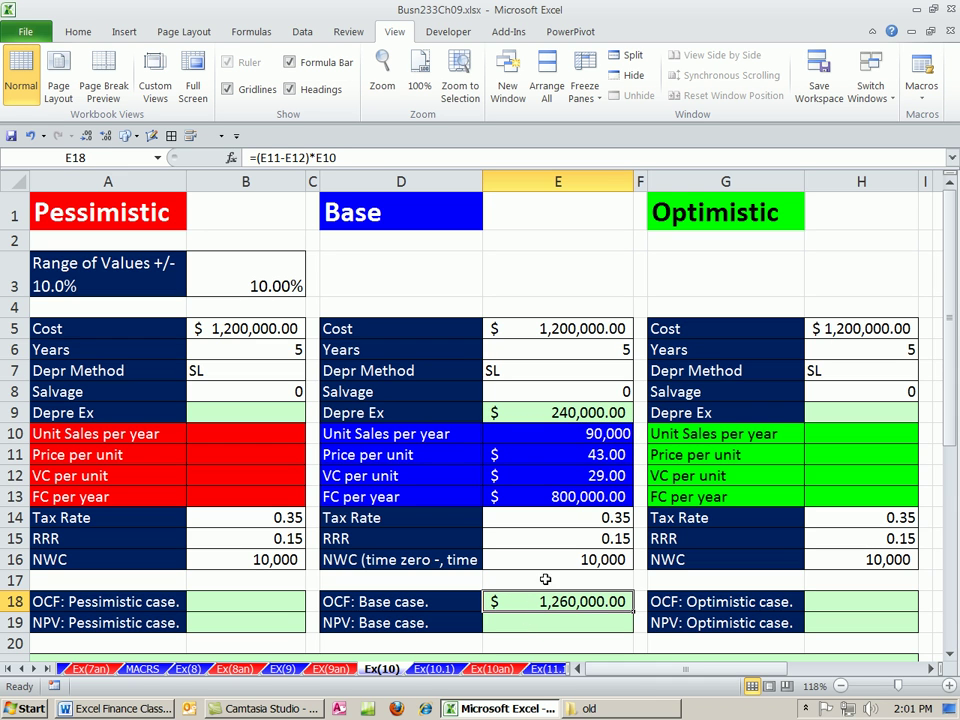
pyautogui.press('F2')
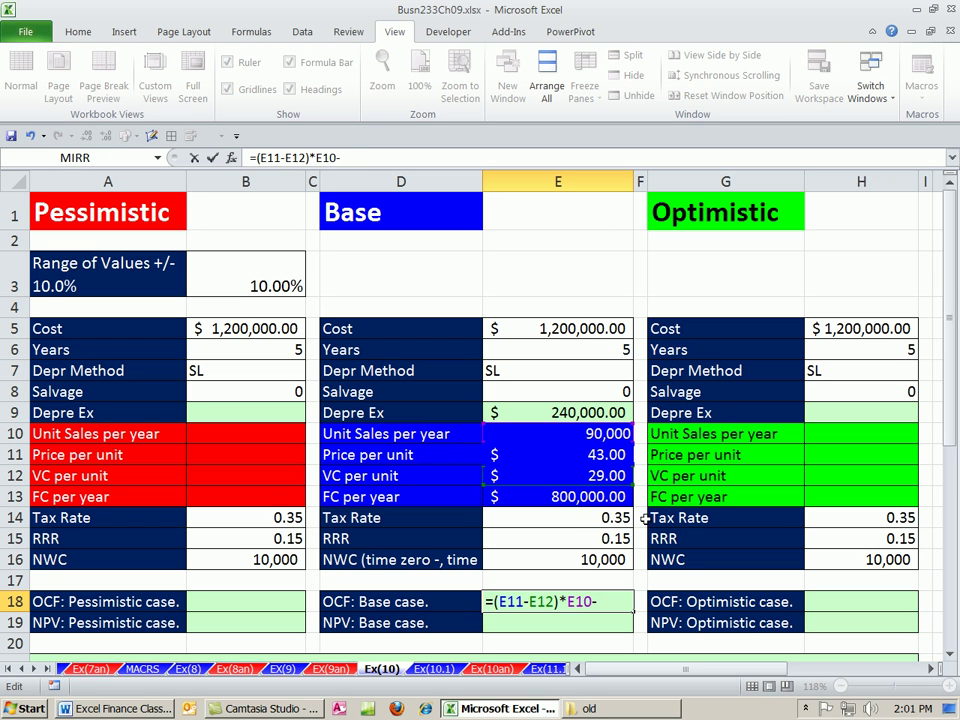
pyautogui.click(578, 497)
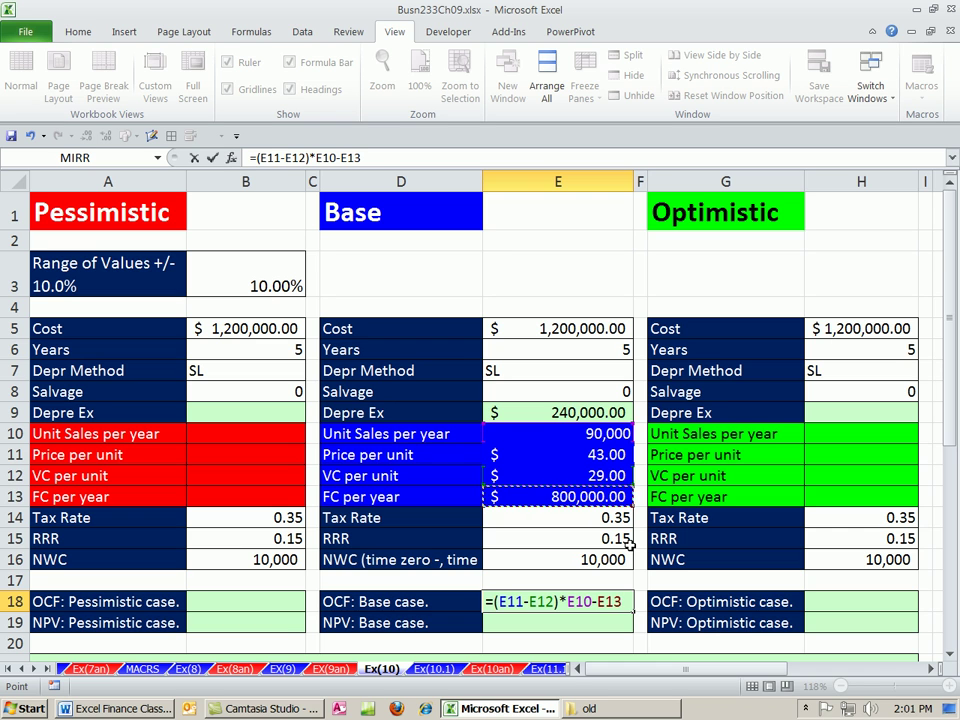
pyautogui.hotkey('ctrl', 'Return')
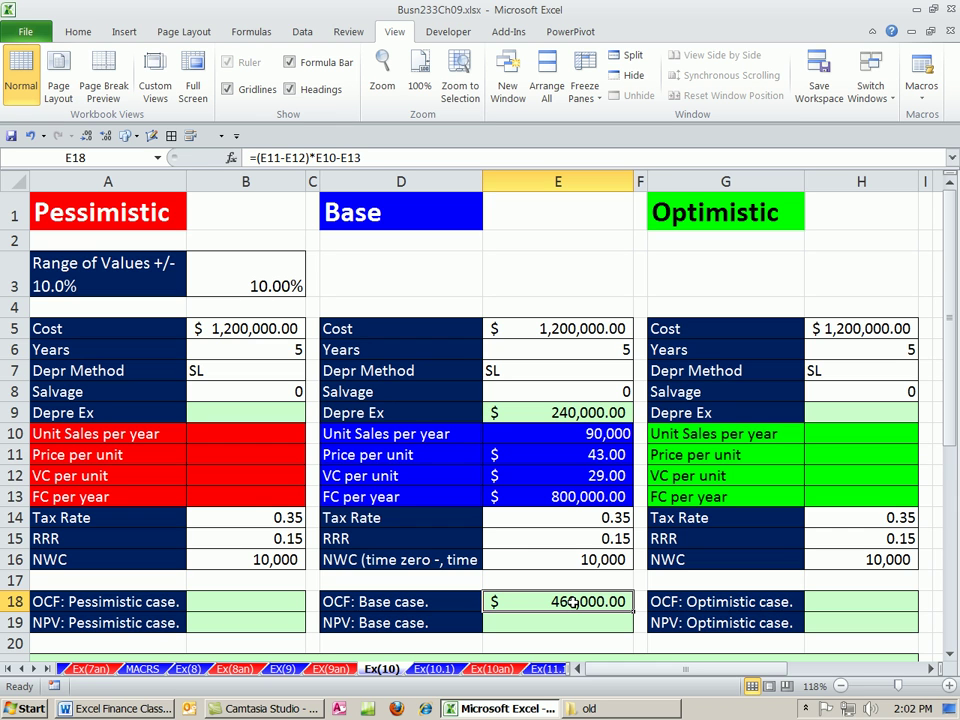
# Step: Convert the E18 formula to an after-tax amount by enclosing it in parentheses and multiplying by (1-E14)
pyautogui.doubleClick(572, 601)
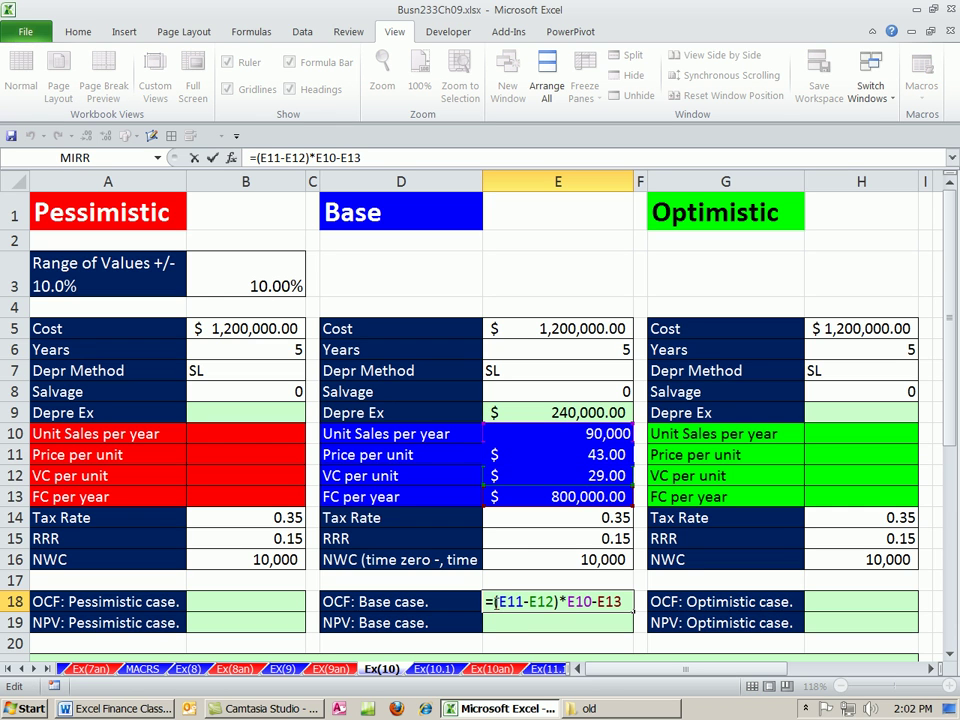
pyautogui.write('(')
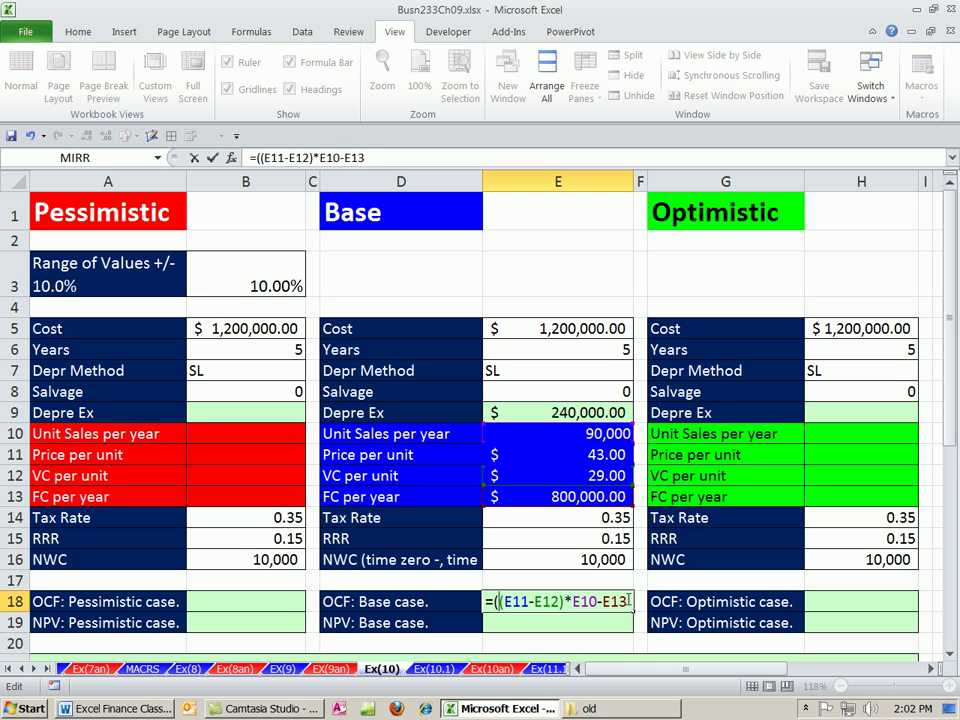
pyautogui.write(')*')
pyautogui.write('(1-')
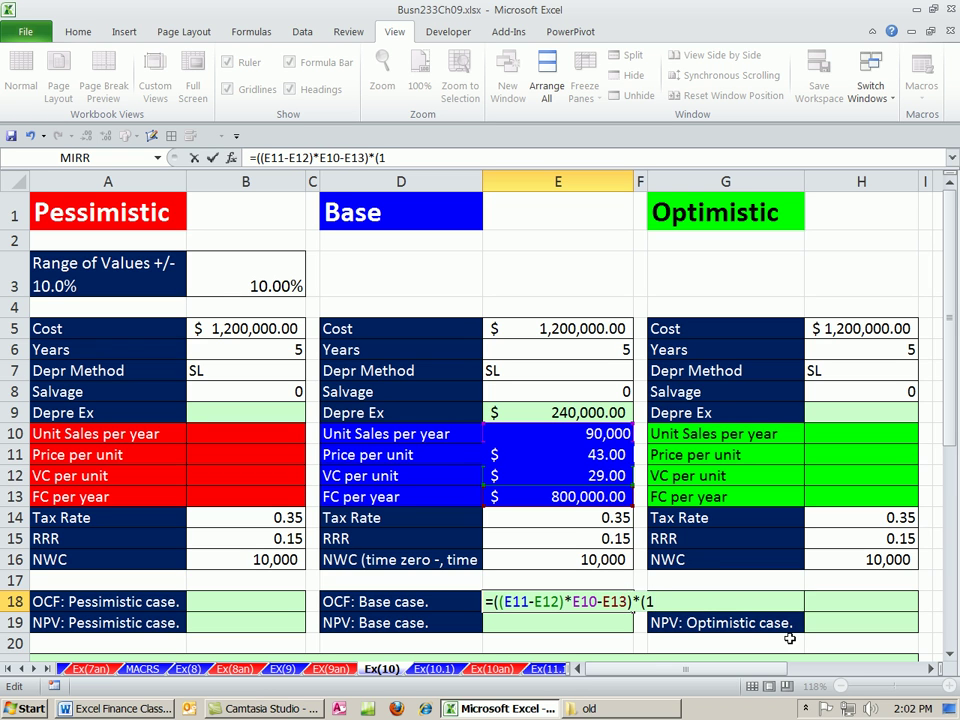
pyautogui.click(587, 520)
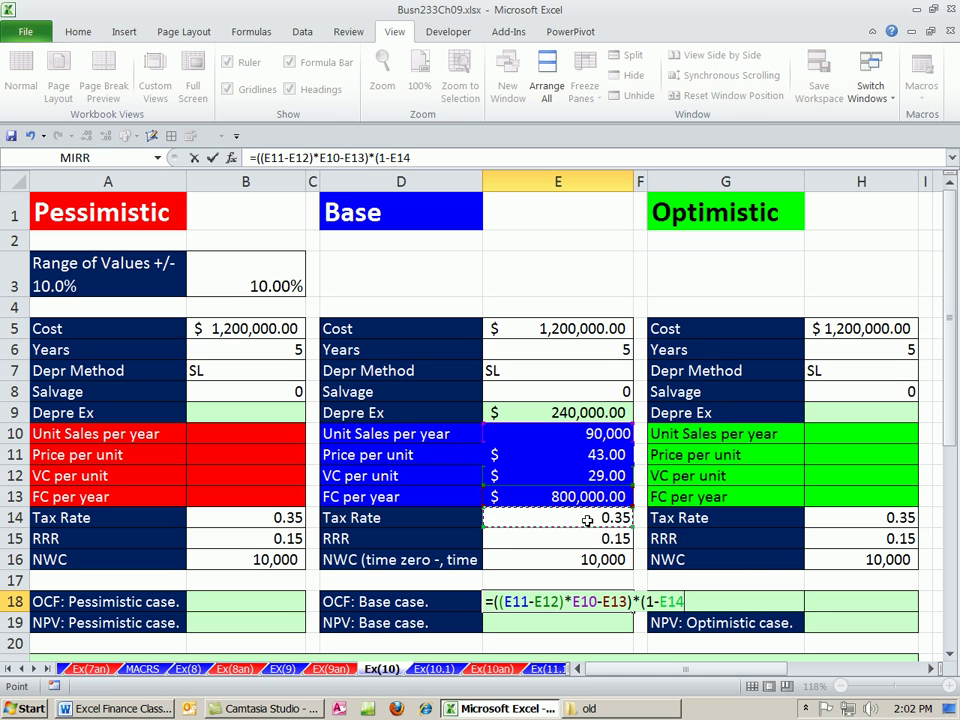
pyautogui.write(')')
pyautogui.hotkey('ctrl', 'Return')
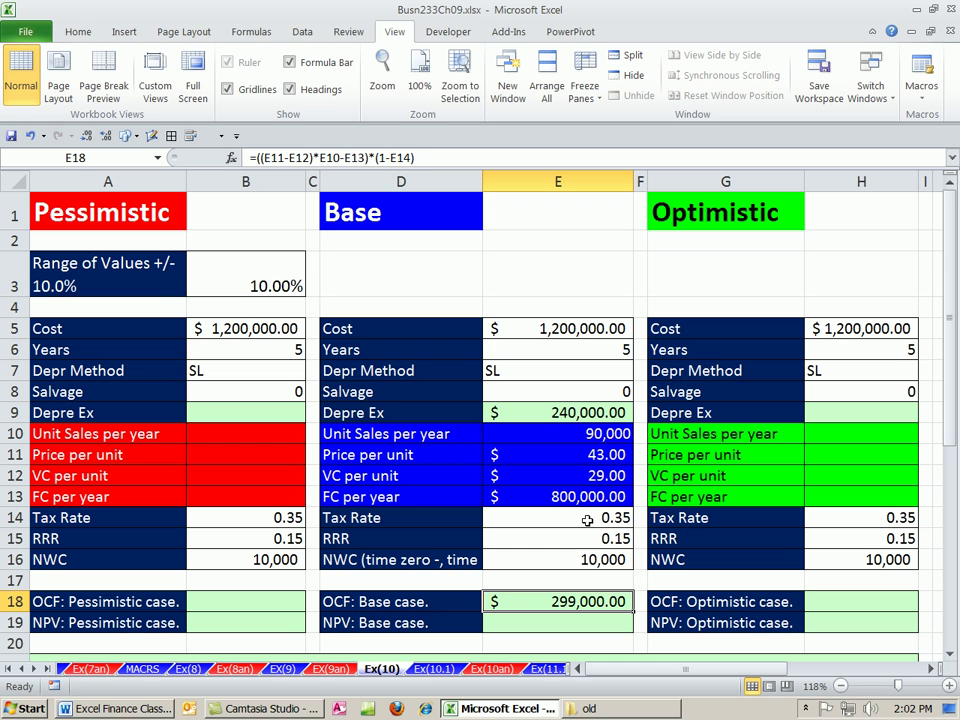
# Step: Add the depreciation tax shield, E9*E14, to the end of the Base case OCF formula in E18
pyautogui.doubleClick(580, 605)
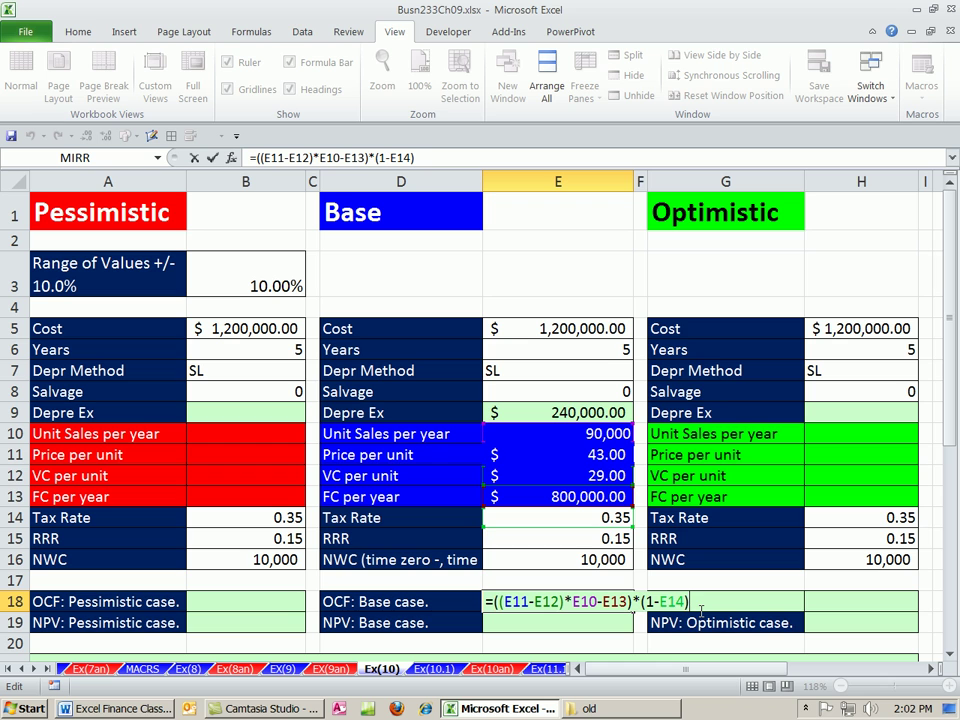
pyautogui.write('+')
pyautogui.click(546, 414)
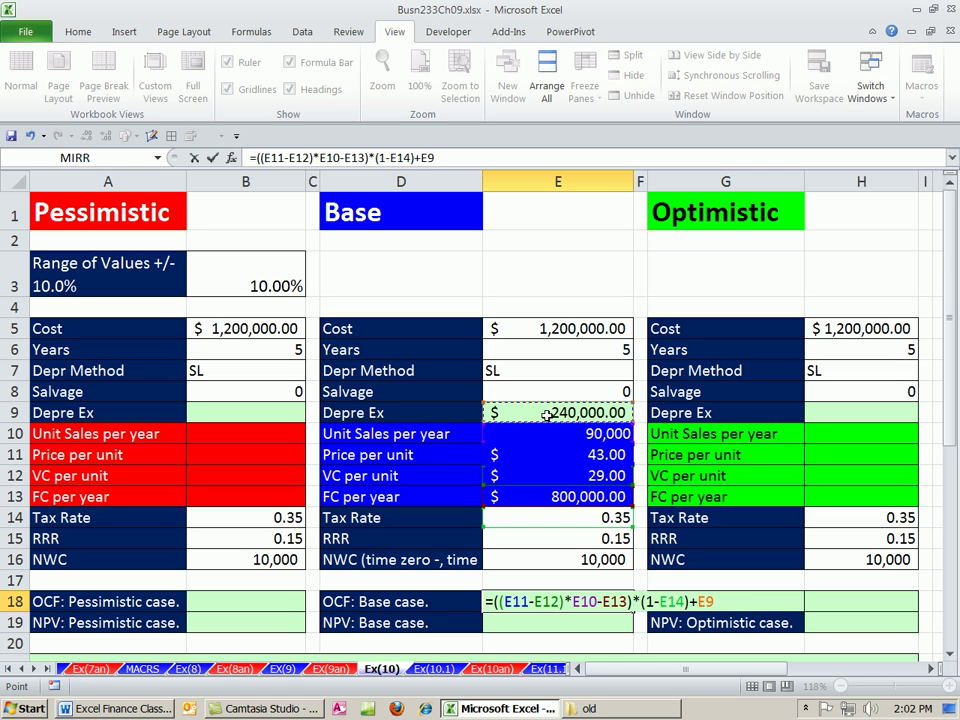
pyautogui.write('*')
pyautogui.click(586, 517)
pyautogui.hotkey('ctrl', 'Return')
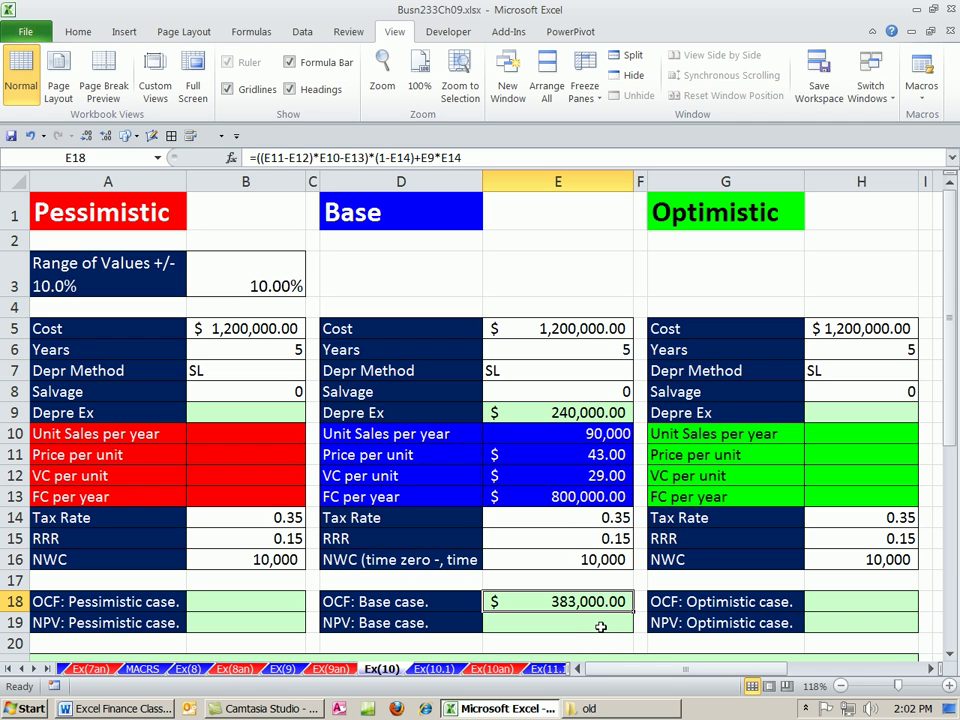
# Step: Review the cell references in the Base case OCF formula in E18 and compare its result with the pro forma check
pyautogui.doubleClick(491, 600)
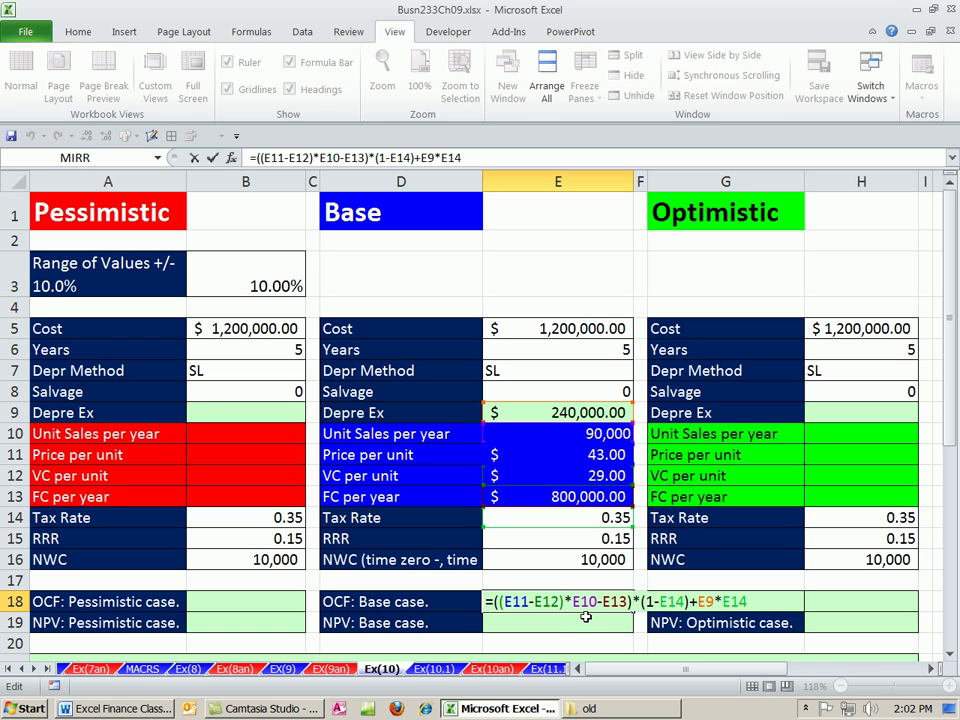
pyautogui.hotkey('ctrl', 'Return')
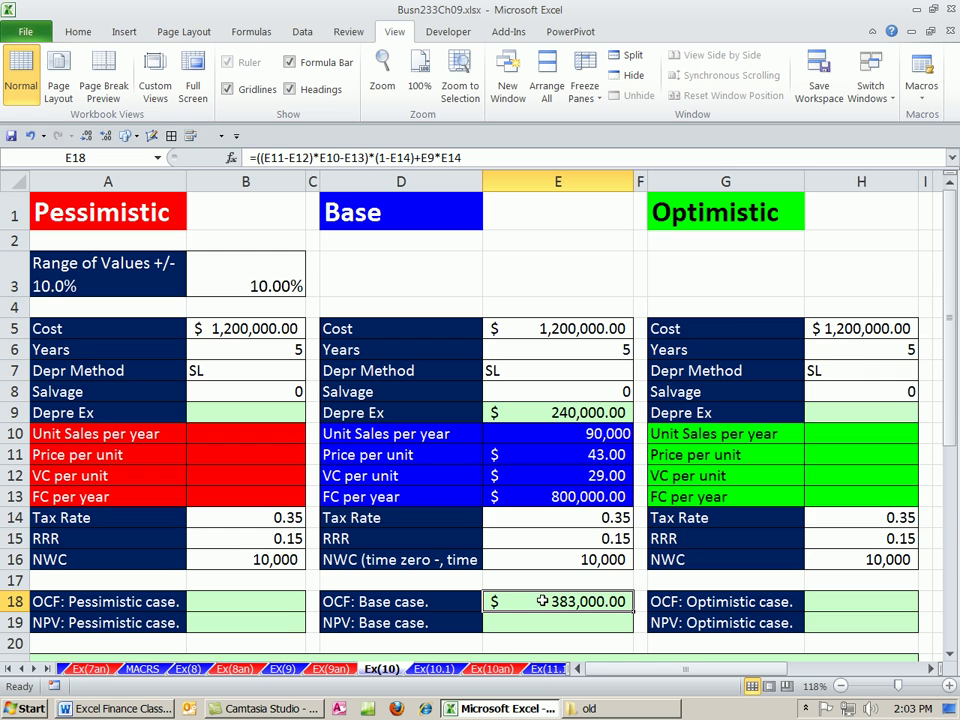
pyautogui.scroll(-5, 510, 601)
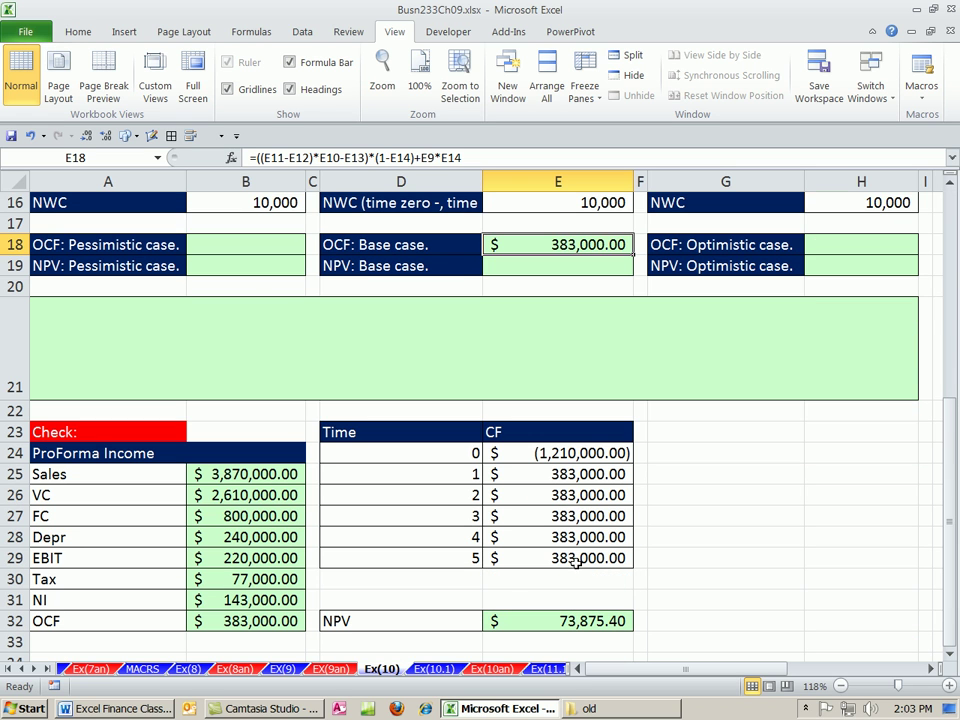
pyautogui.scroll(5, 222, 623)
# Step: Start the Base case NPV formula in E19 with the RRR in E15 as the discount rate: =NPV(E15,
pyautogui.click(535, 626)
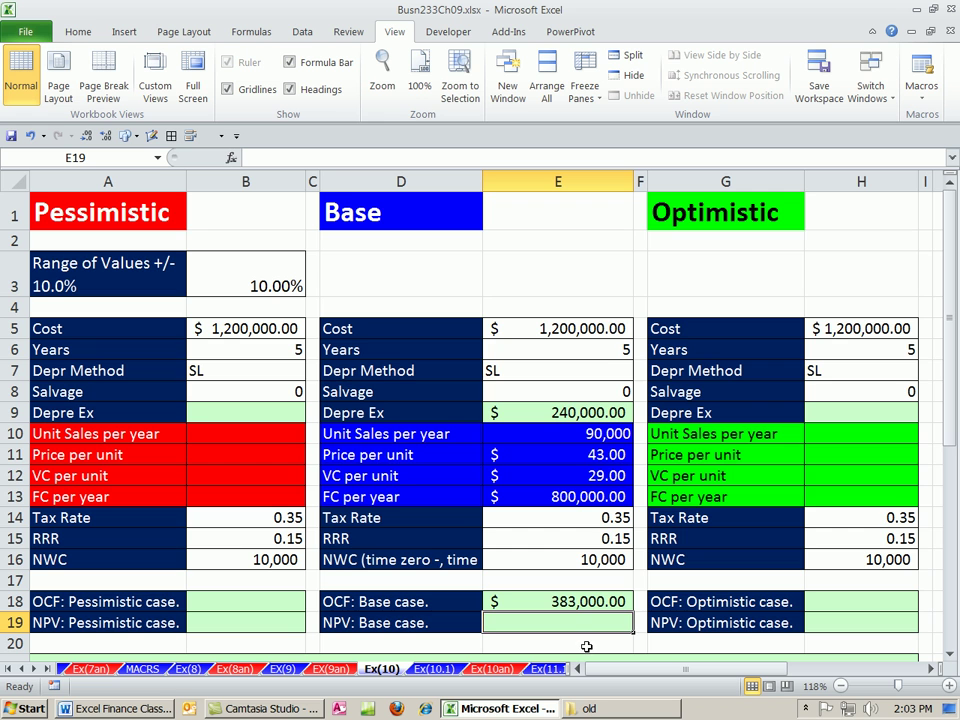
pyautogui.scroll(-4, 578, 645)
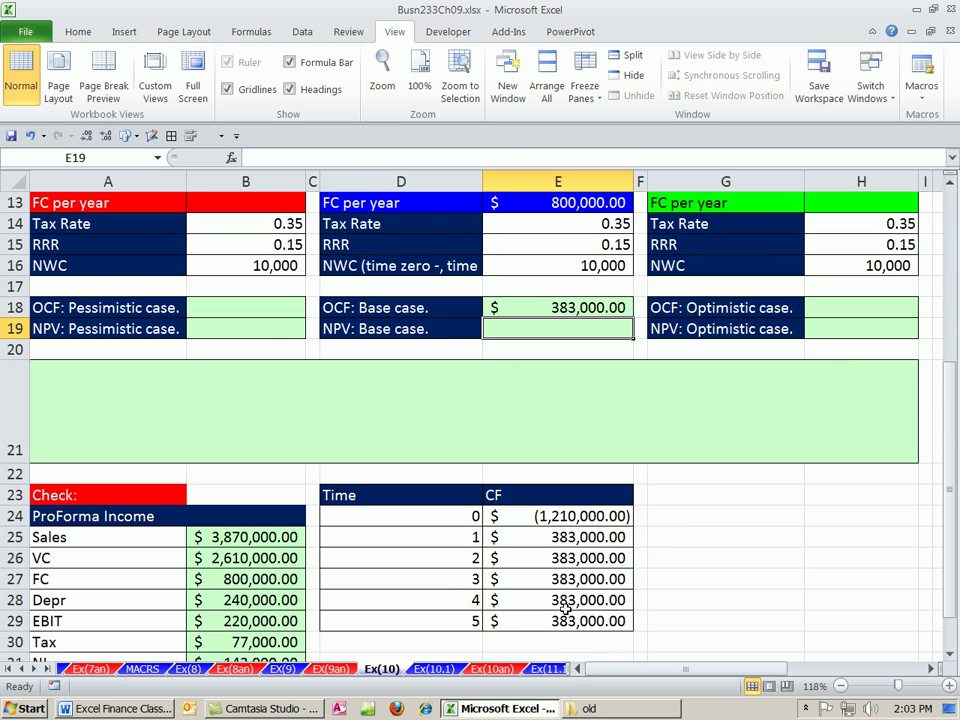
pyautogui.scroll(2, 565, 610)
pyautogui.scroll(1, 566, 609)
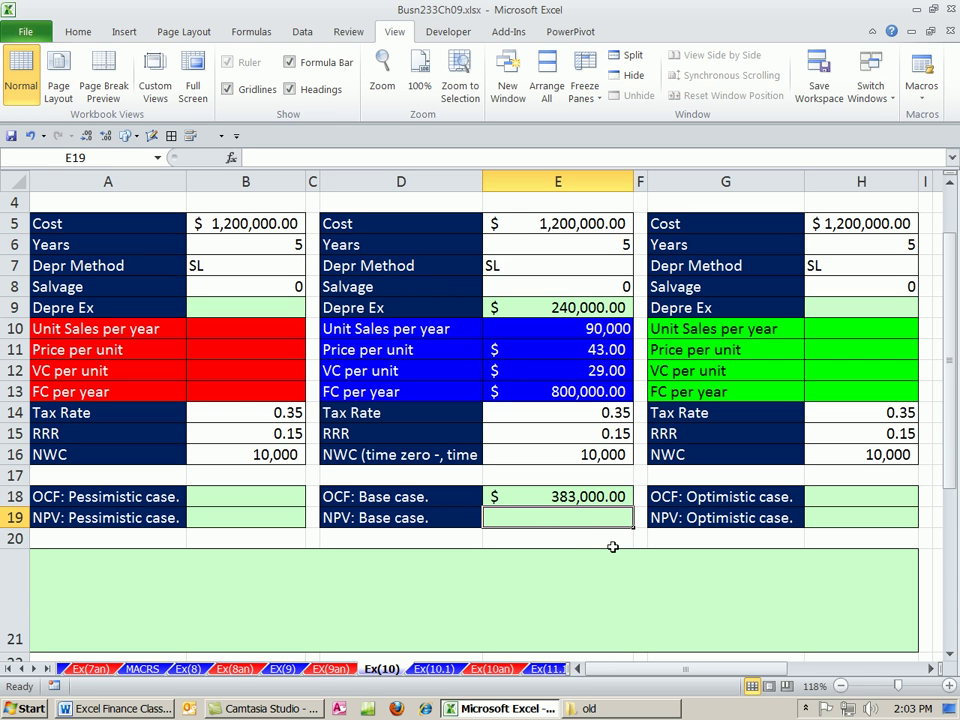
pyautogui.write('=')
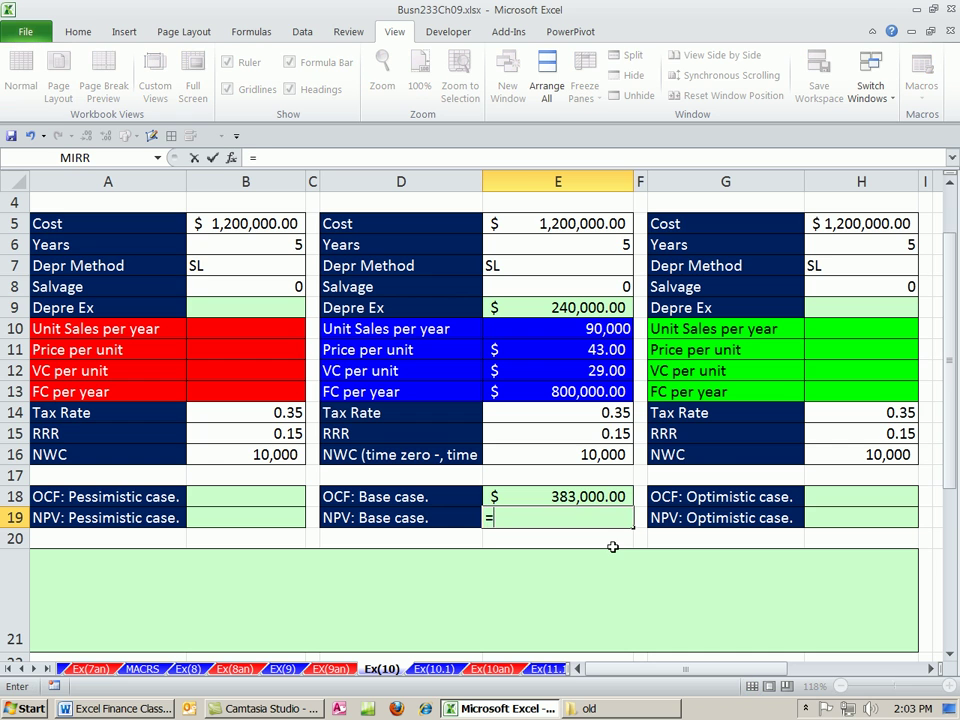
pyautogui.click(950, 190)
pyautogui.click(950, 190)
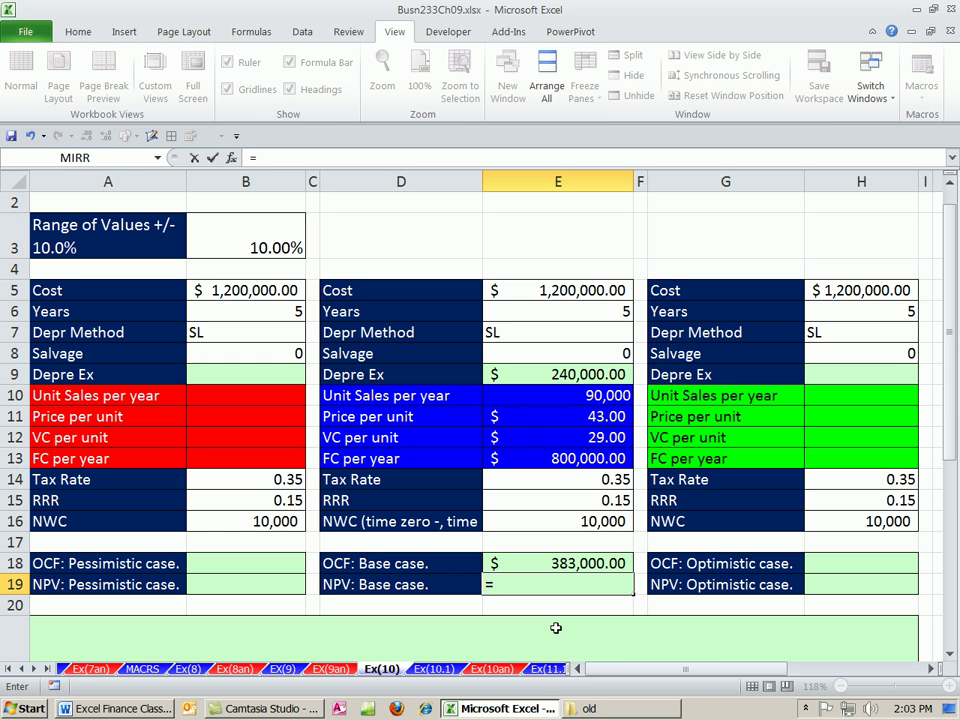
pyautogui.write('npv')
pyautogui.press('Tab')
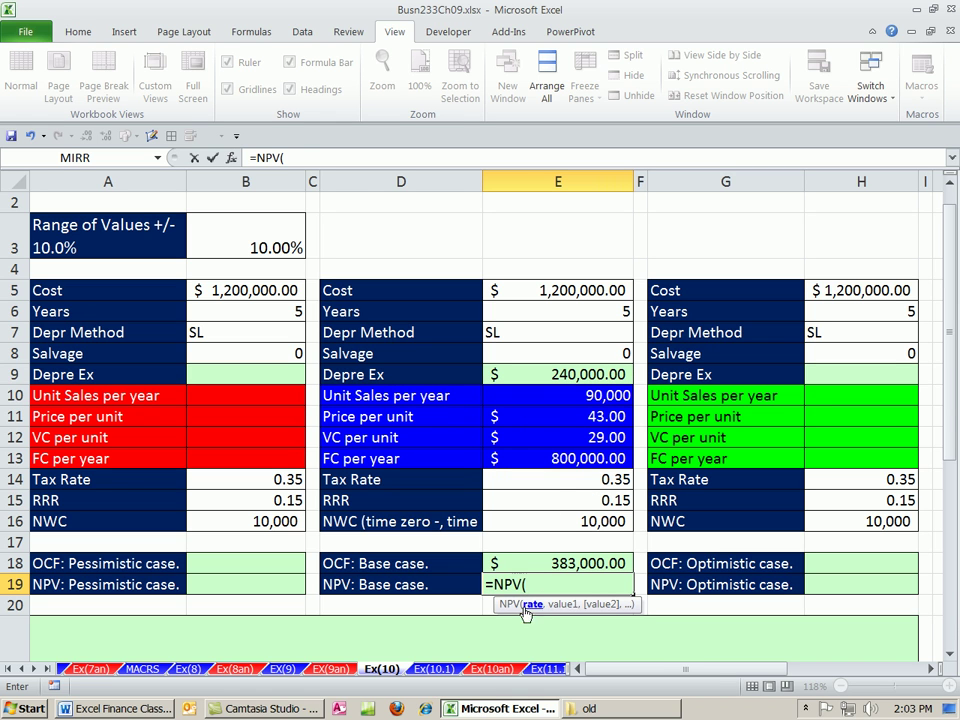
pyautogui.click(558, 500)
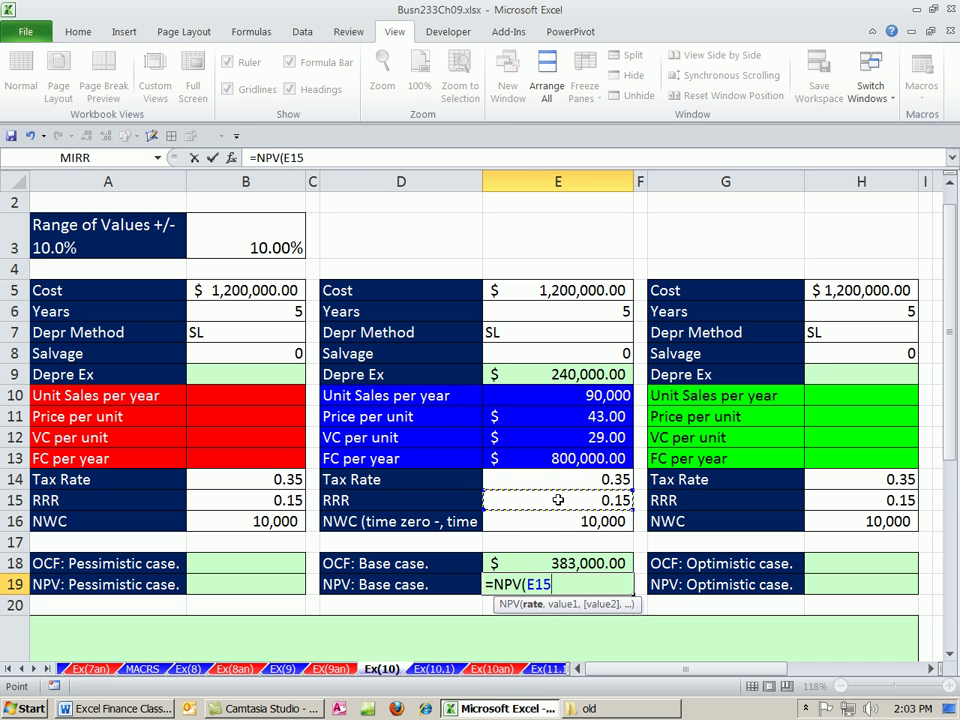
pyautogui.write(',')
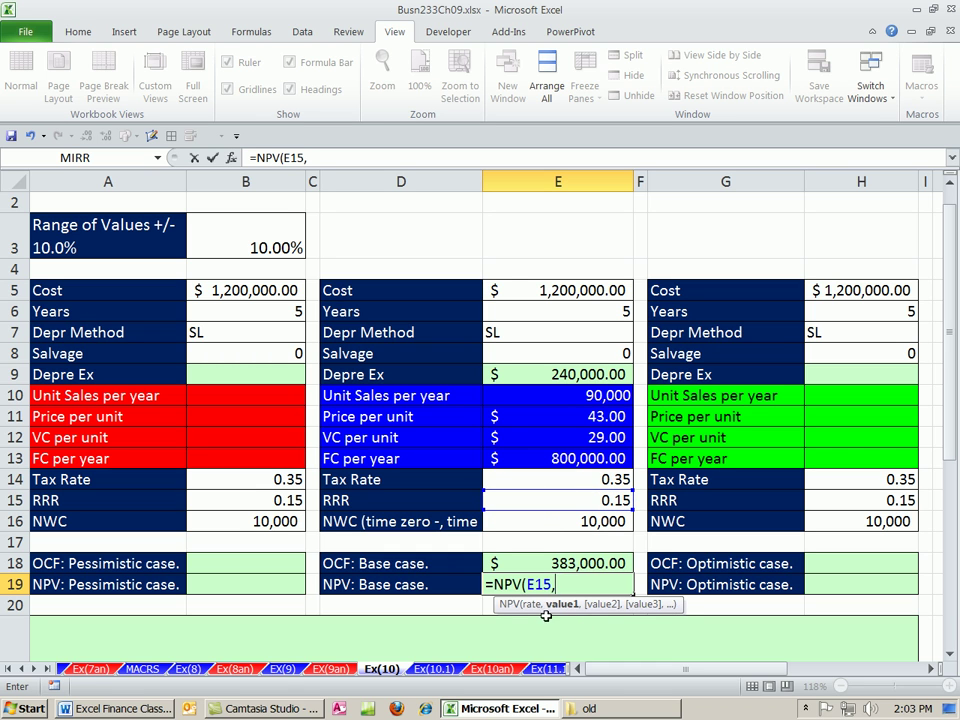
pyautogui.moveTo(579, 355); pyautogui.dragTo(580, 521)
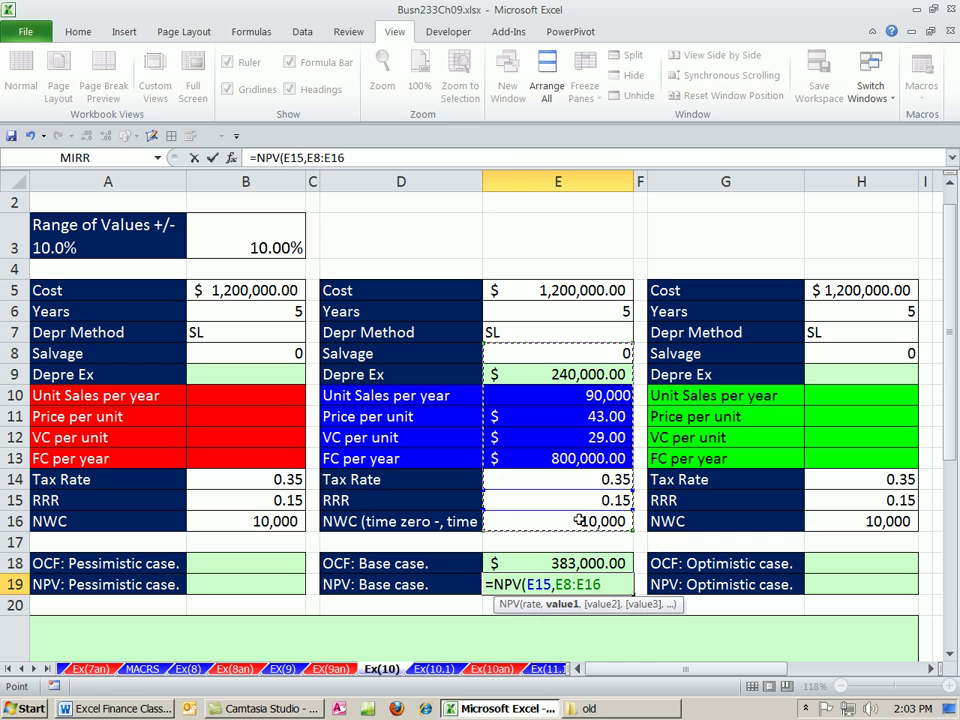
pyautogui.moveTo(556, 584); pyautogui.dragTo(604, 588)
pyautogui.press('BackSpace')
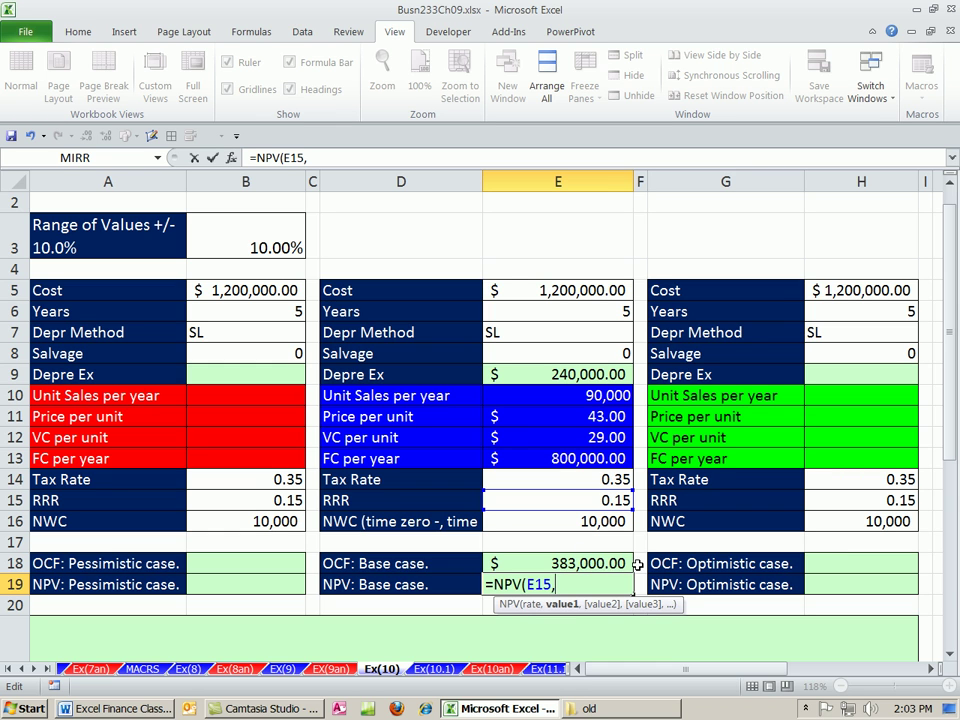
# Step: Add the operating cash flow E18 five times as the yearly values in the E19 NPV formula
pyautogui.click(573, 563)
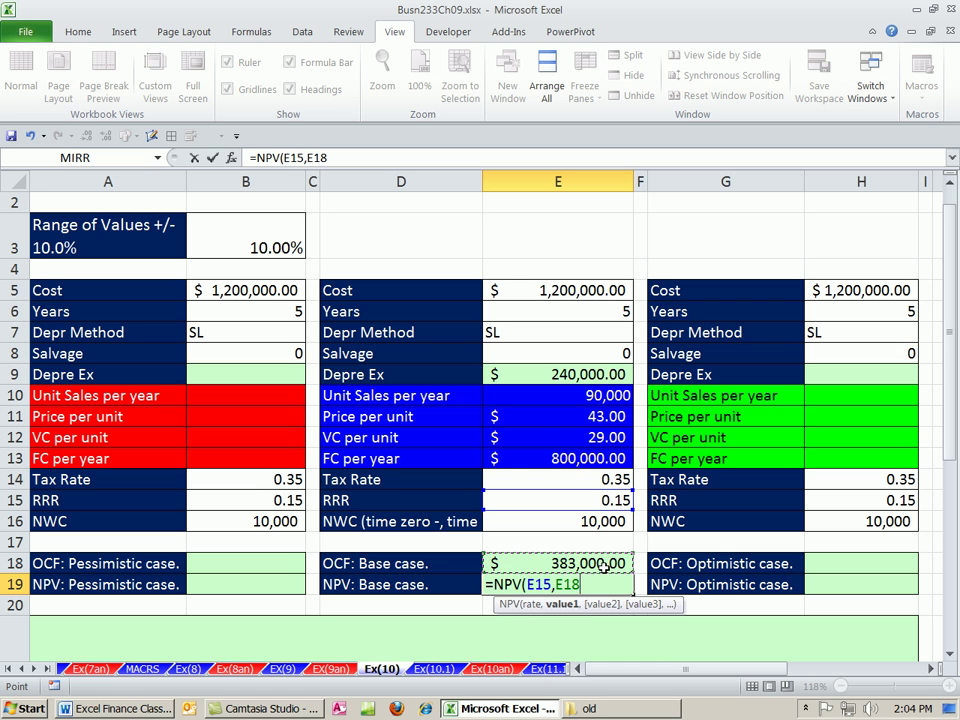
pyautogui.write(',')
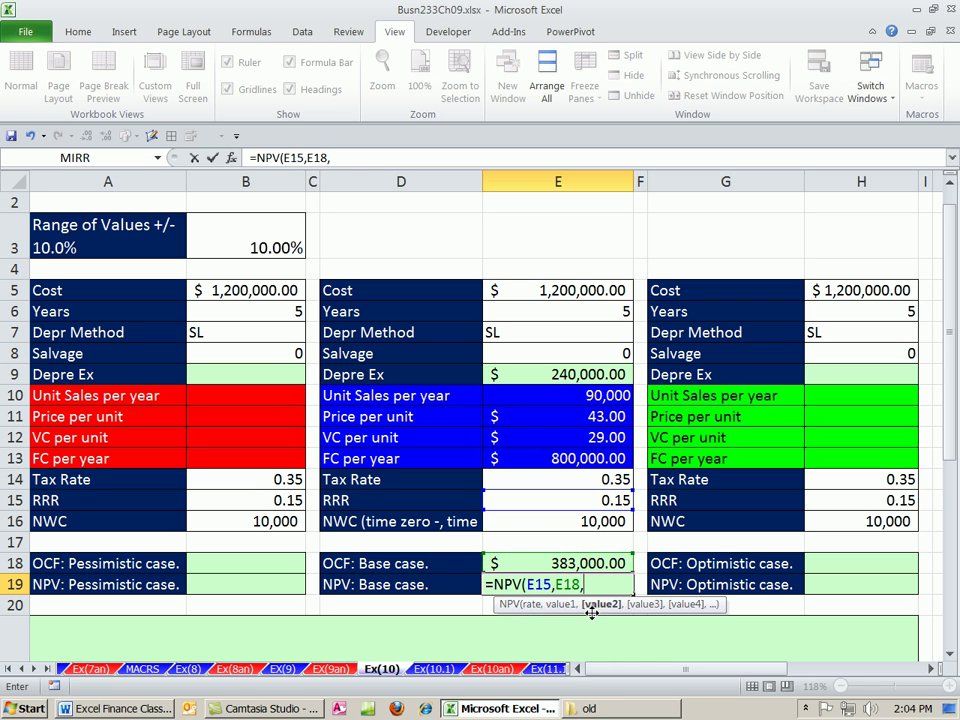
pyautogui.click(566, 563)
pyautogui.write(',')
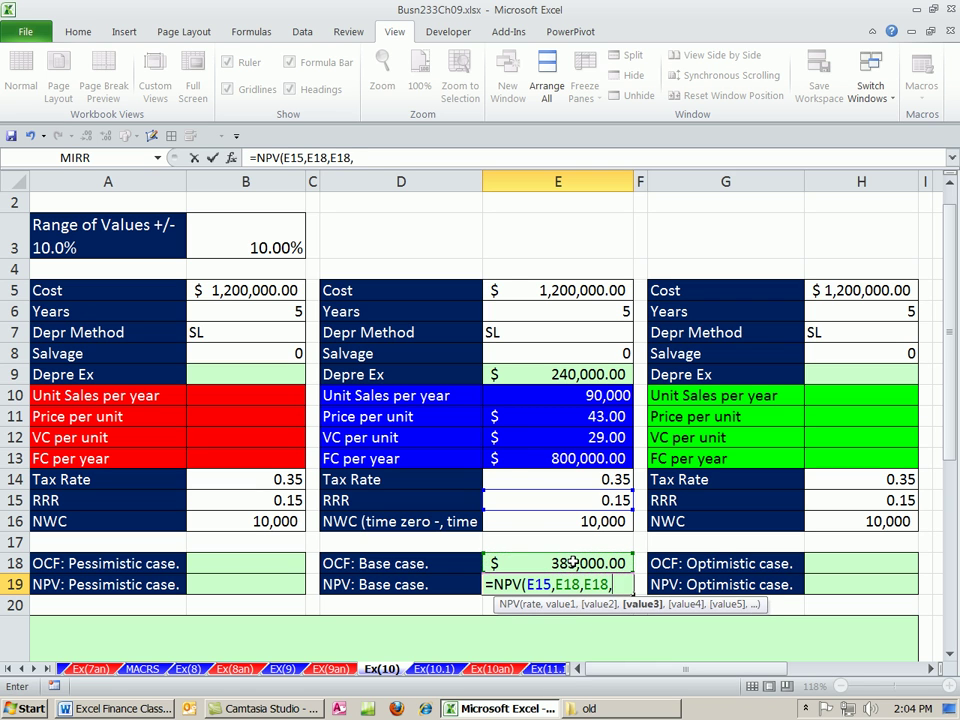
pyautogui.click(566, 563)
pyautogui.write(',')
pyautogui.click(566, 563)
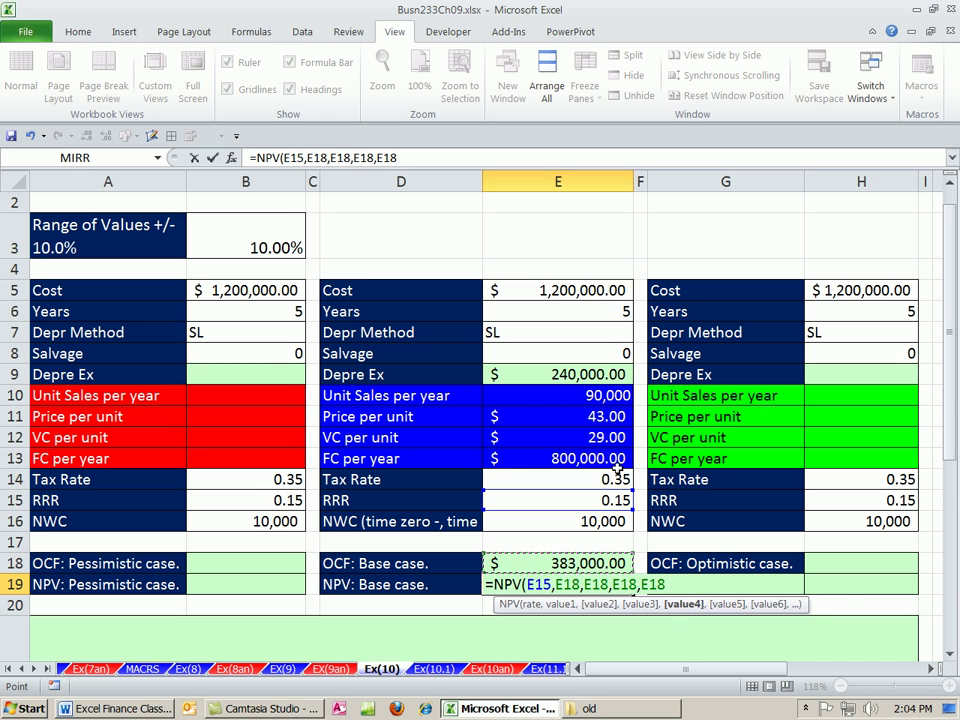
pyautogui.write(',')
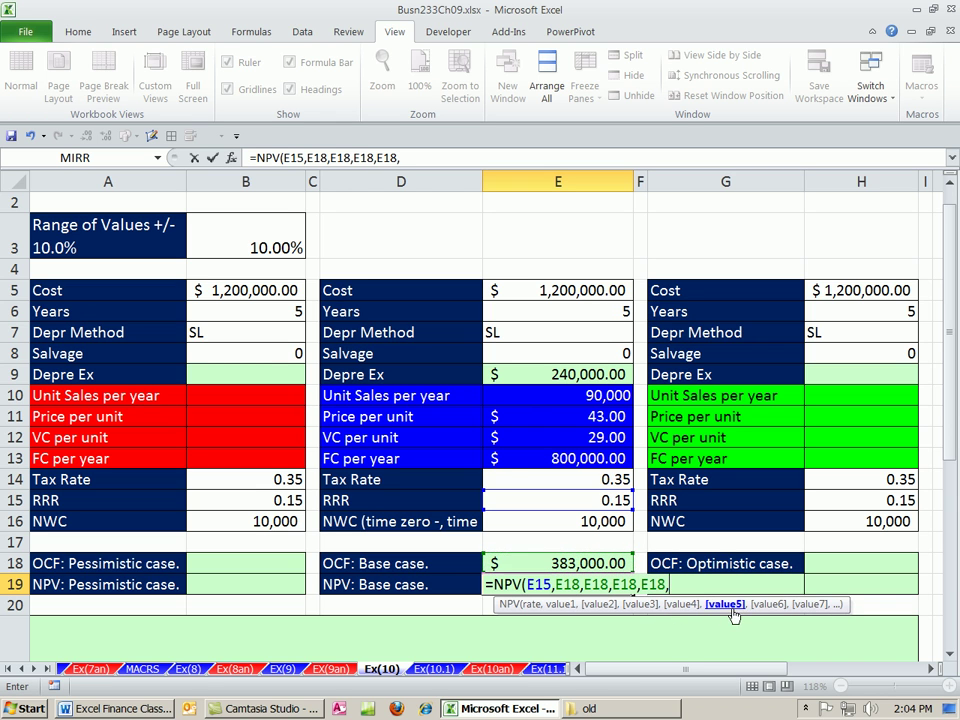
pyautogui.click(588, 563)
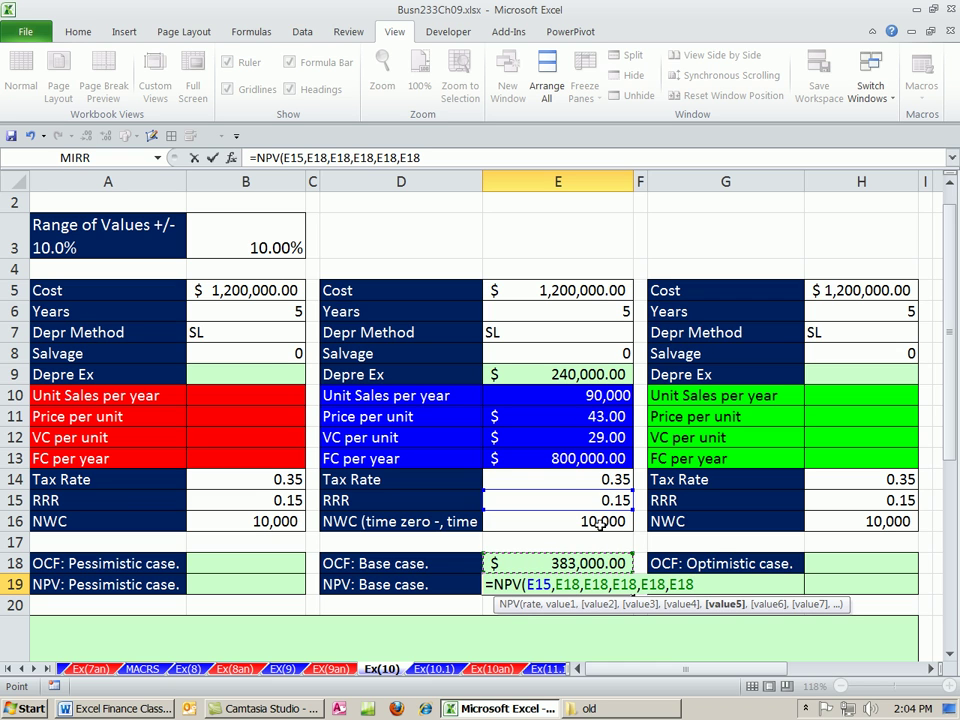
# Step: Add the working capital recovery E16 to the fifth-year cash flow in E19 and close the NPV function
pyautogui.write('+')
pyautogui.click(578, 565)
pyautogui.doubleClick(716, 584)
pyautogui.click(600, 521)
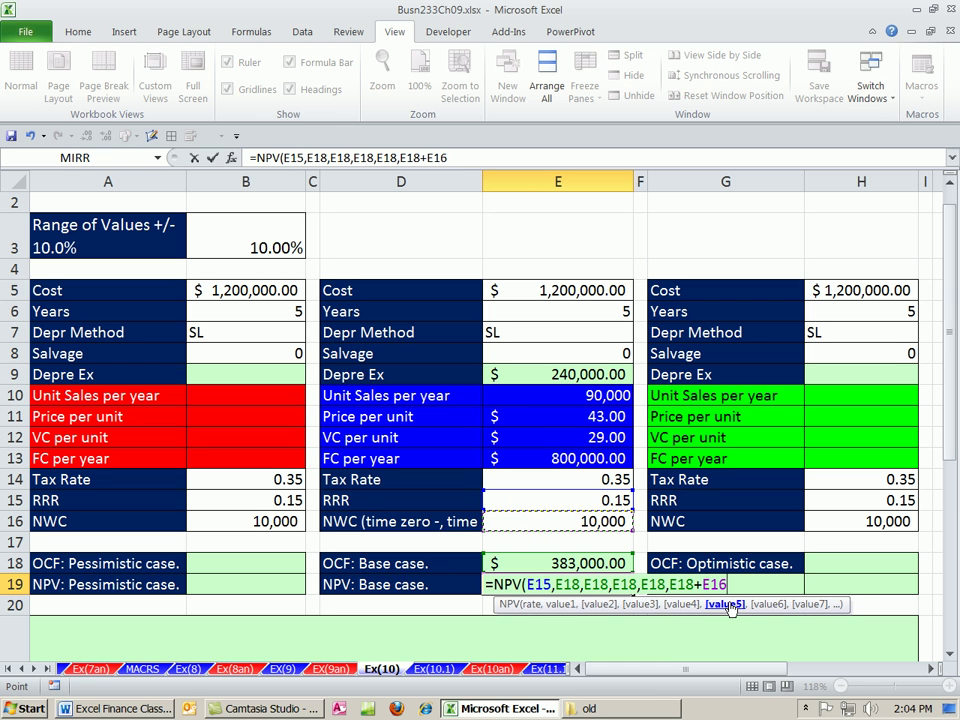
pyautogui.write(')')
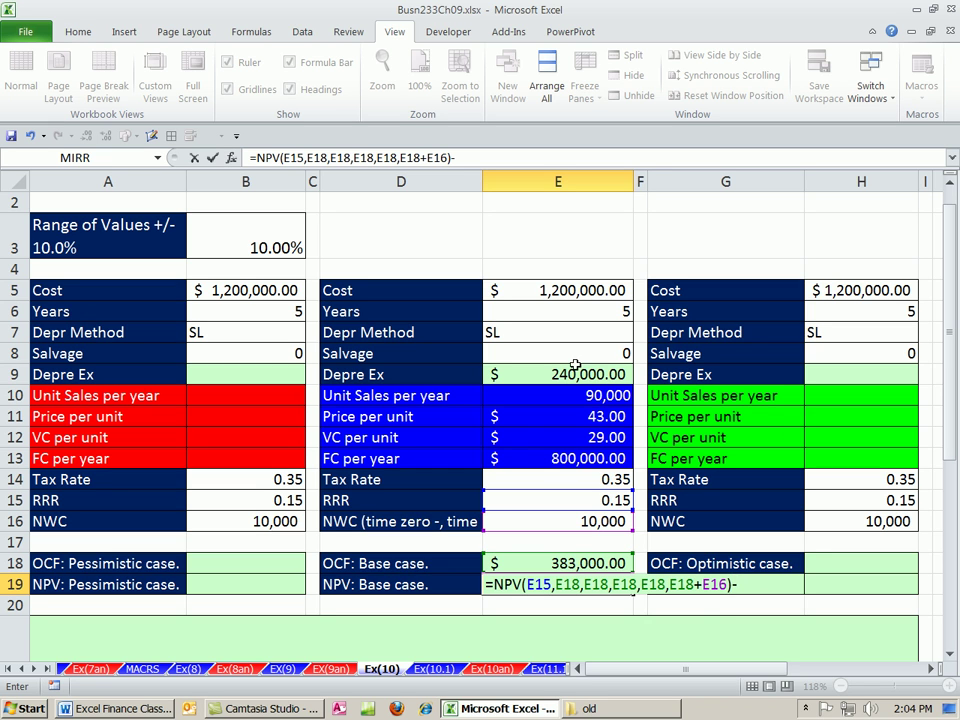
# Step: Subtract the initial cost E5 and the working capital E16 at the end of the E19 formula and enter it
pyautogui.write('-')
pyautogui.click(569, 290)
pyautogui.write('-')
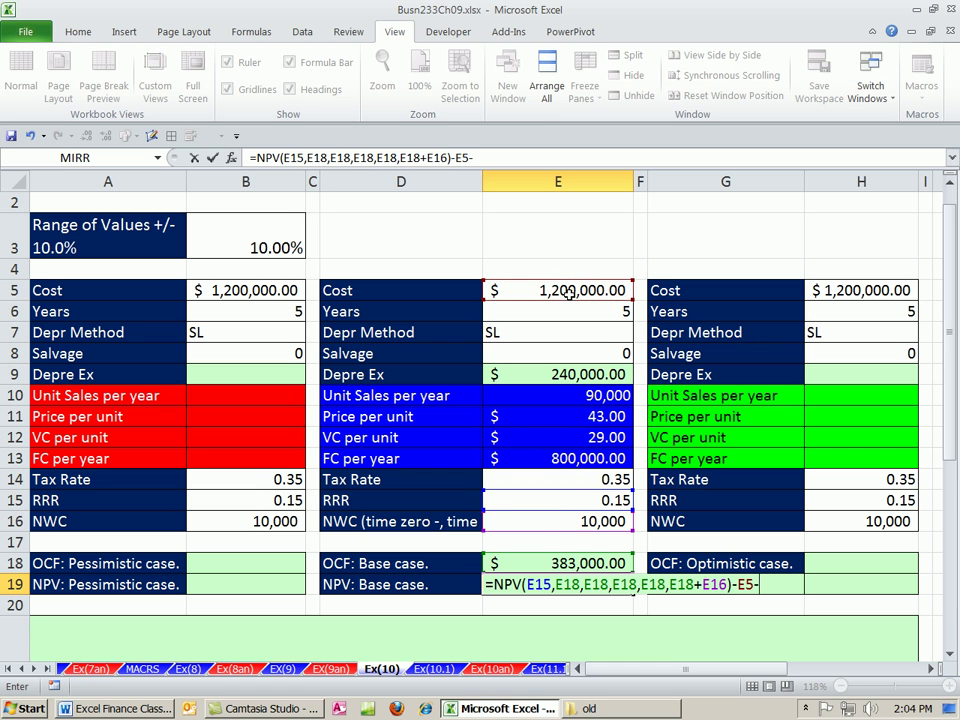
pyautogui.click(559, 521)
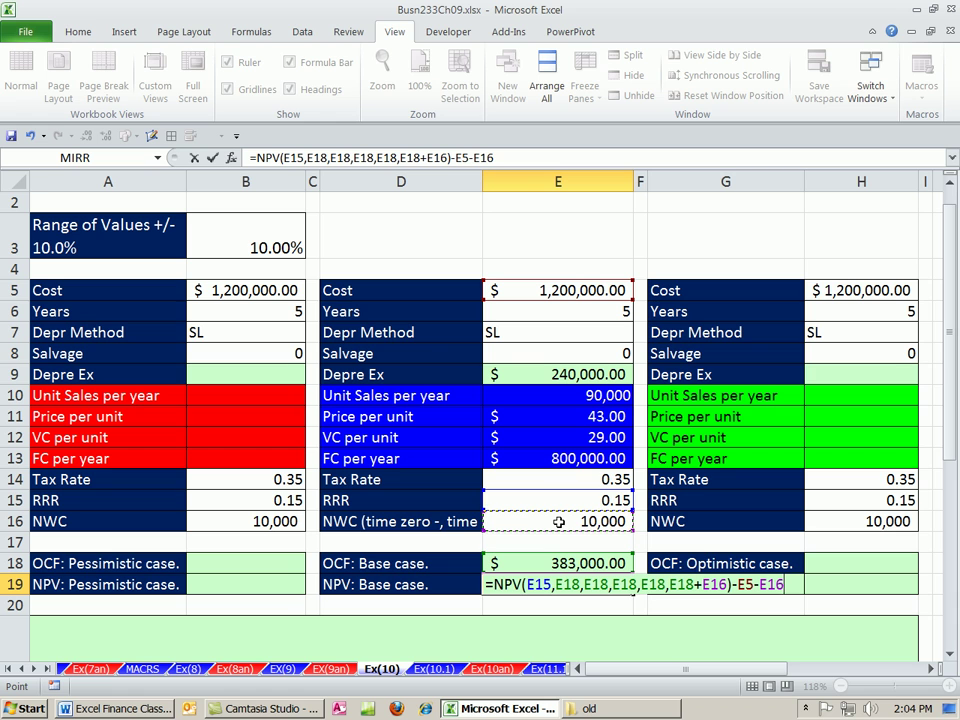
pyautogui.hotkey('ctrl', 'Return')
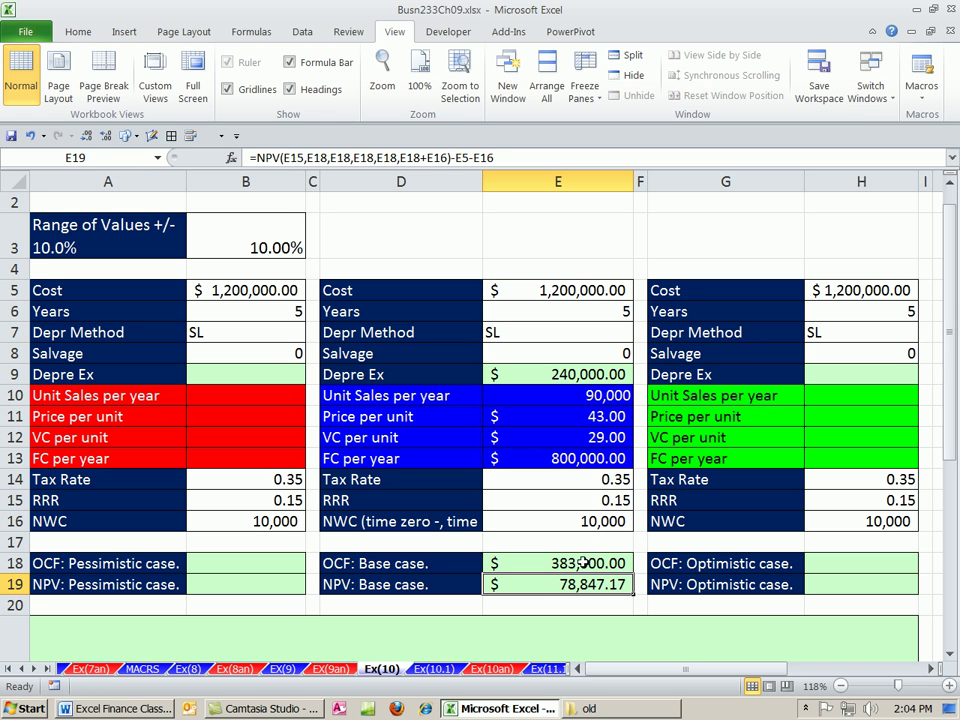
# Step: Compare the Base case NPV in E19 with the yearly cash flow table and NPV in the check section
pyautogui.scroll(-4, 597, 580)
pyautogui.scroll(-2, 429, 606)
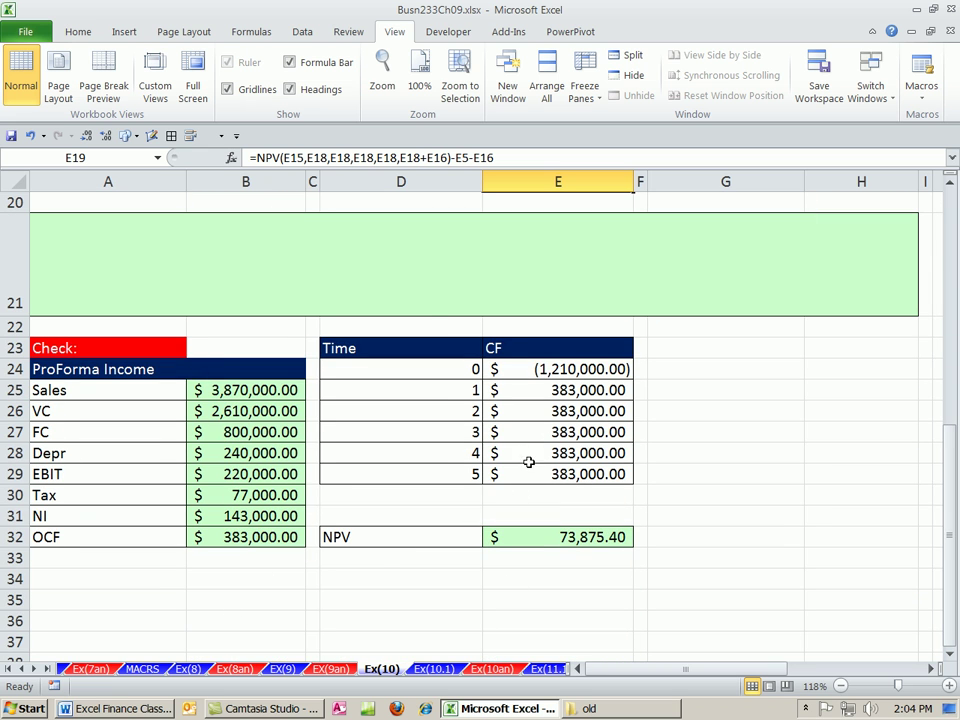
pyautogui.scroll(6, 530, 481)
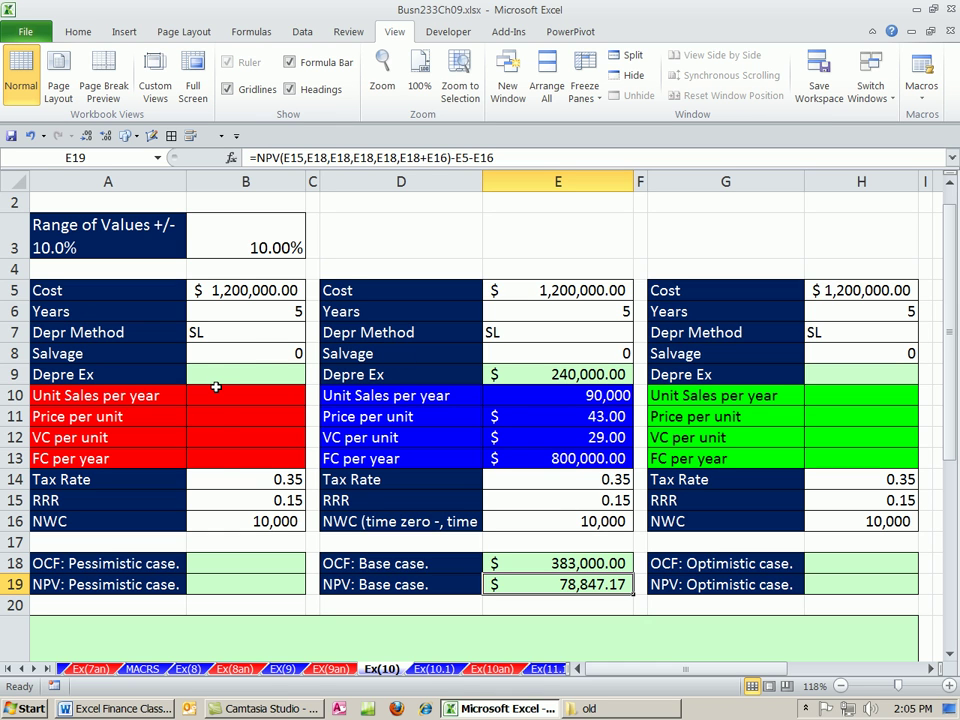
pyautogui.click(590, 371)
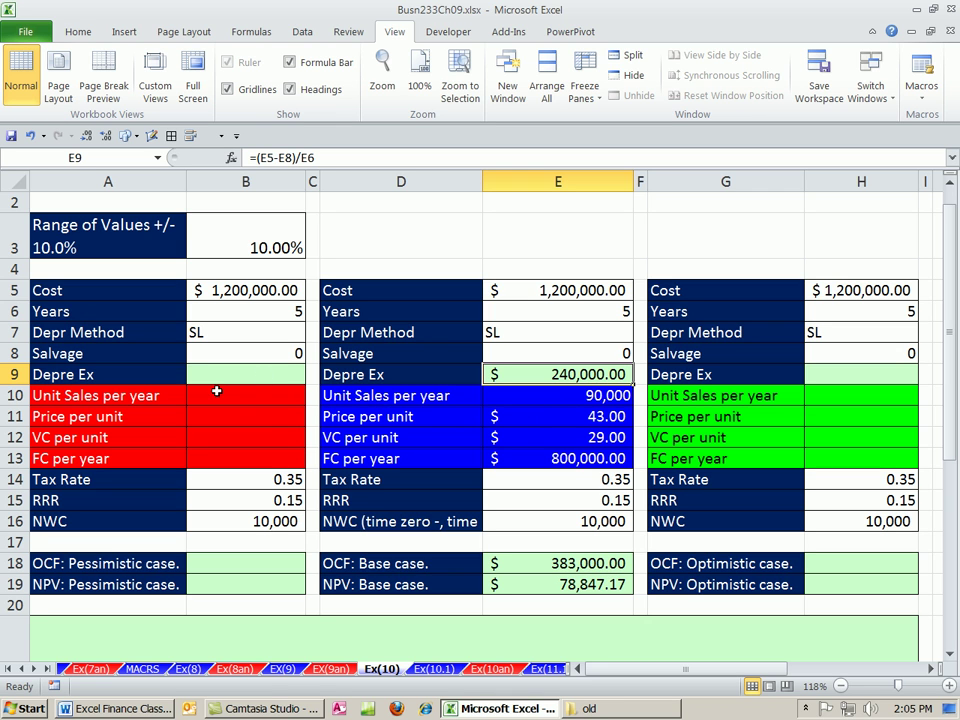
pyautogui.scroll(1, 216, 391)
pyautogui.click(418, 433)
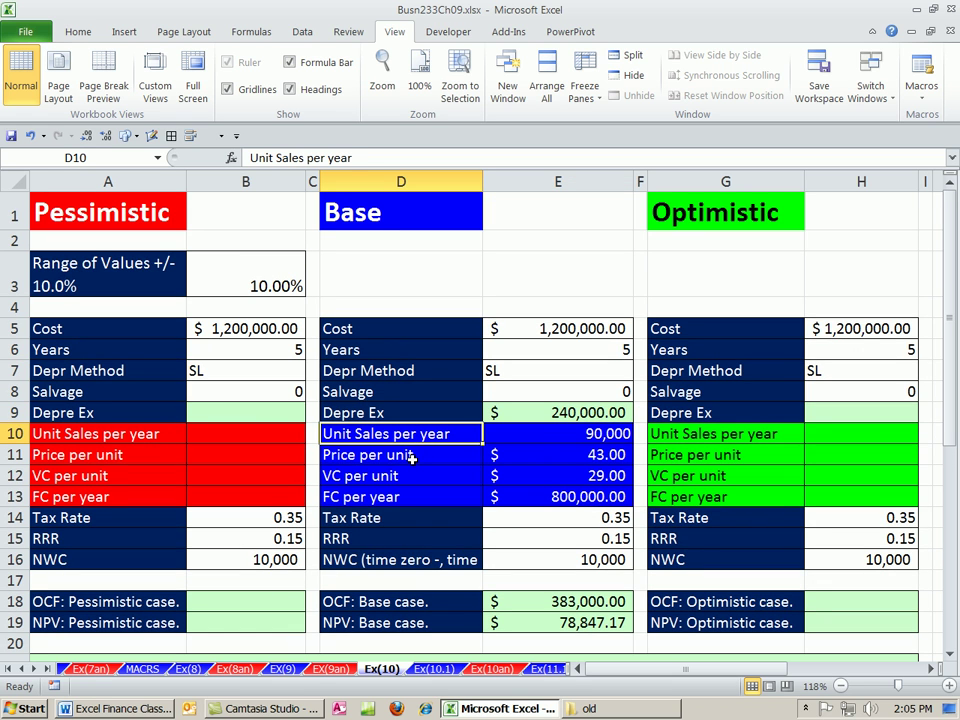
pyautogui.click(411, 457)
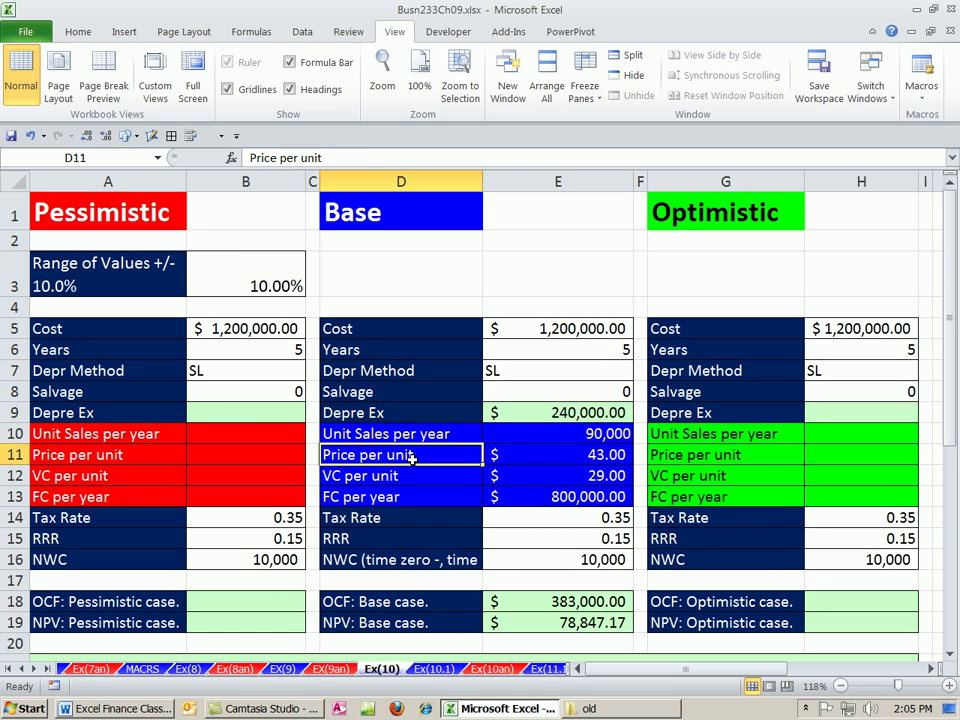
pyautogui.click(282, 440)
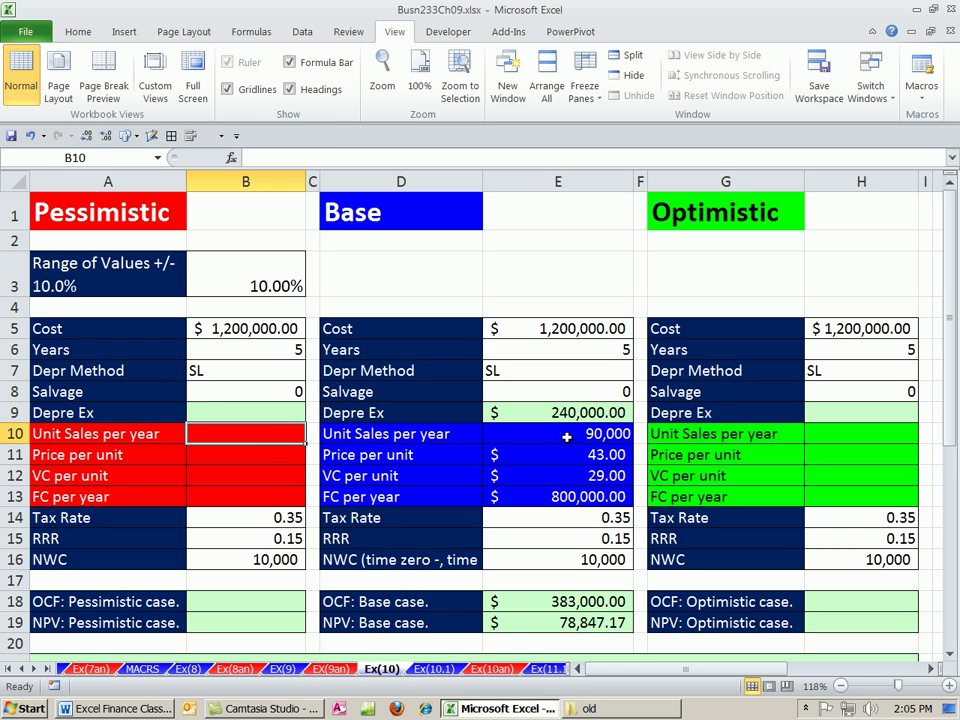
pyautogui.click(285, 454)
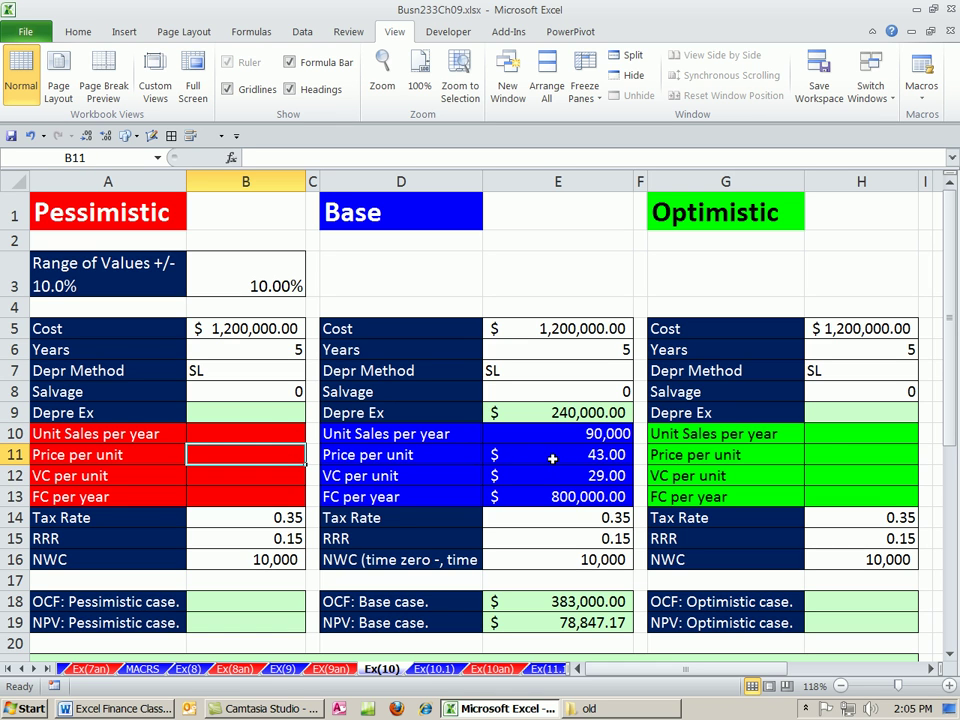
# Step: Enter the Pessimistic unit sales formula =E10*(1-B3) in B10, reducing the Base case units by the range percentage
pyautogui.click(279, 433)
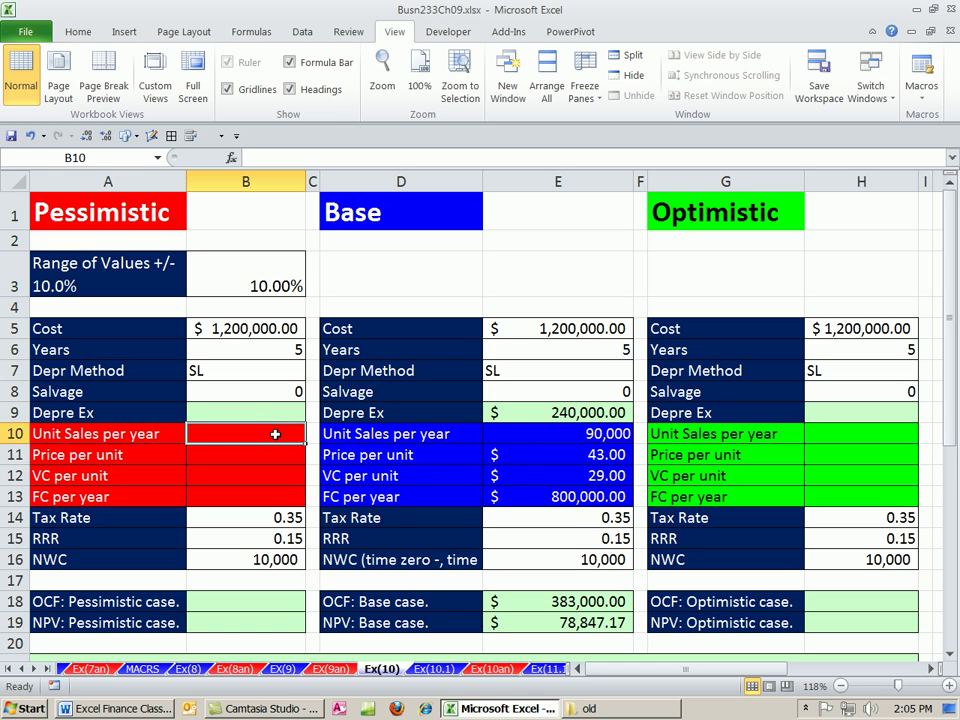
pyautogui.write('=')
pyautogui.click(556, 436)
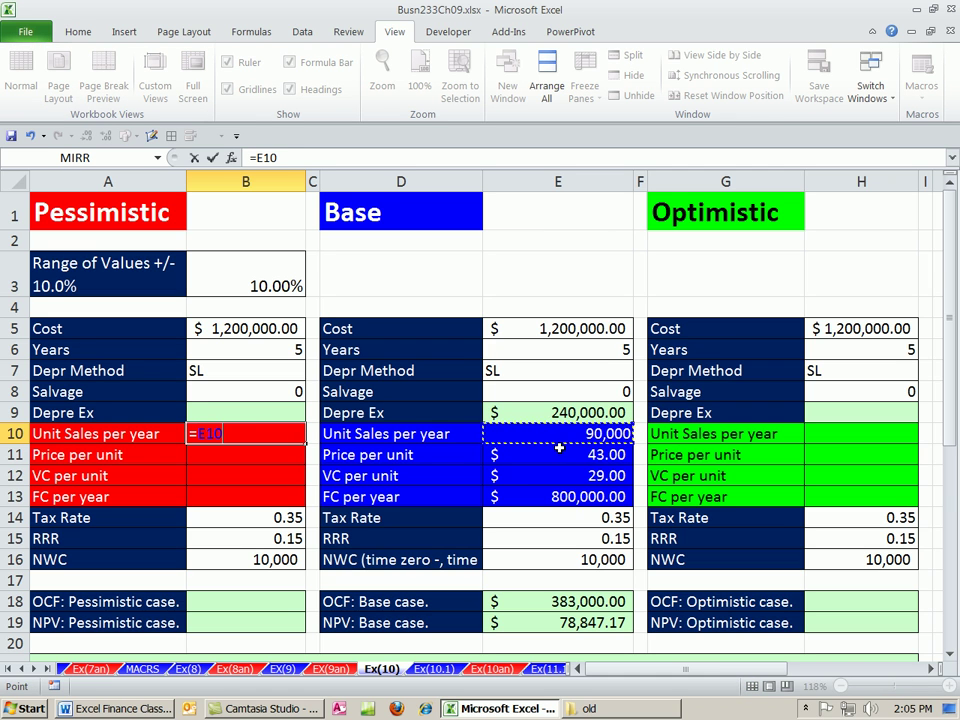
pyautogui.write('*(1-')
pyautogui.click(283, 287)
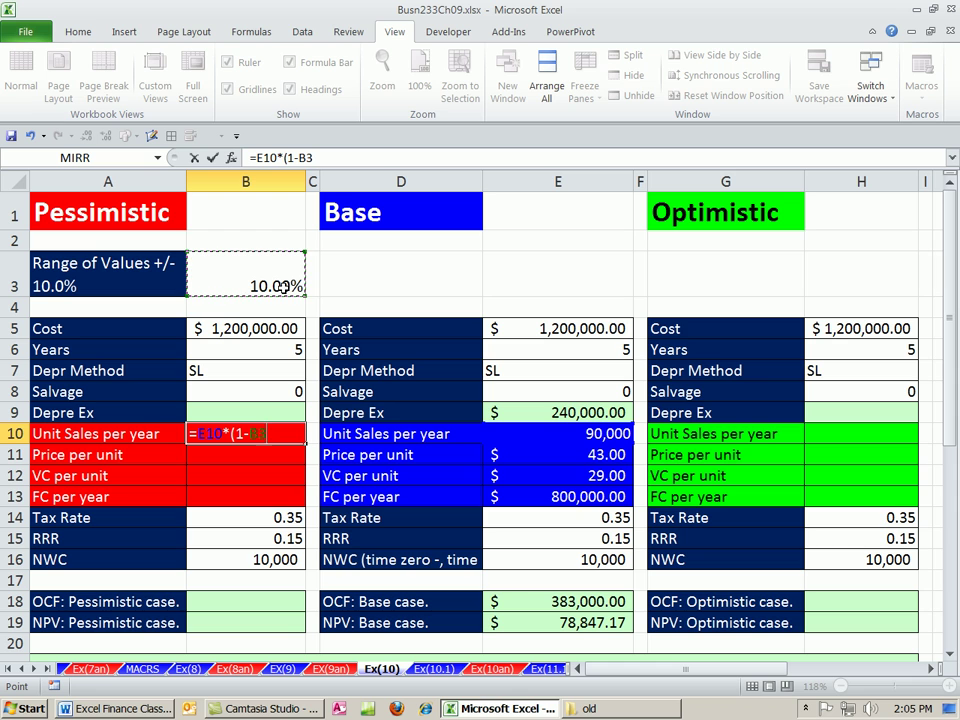
pyautogui.write(')')
pyautogui.hotkey('ctrl', 'Return')
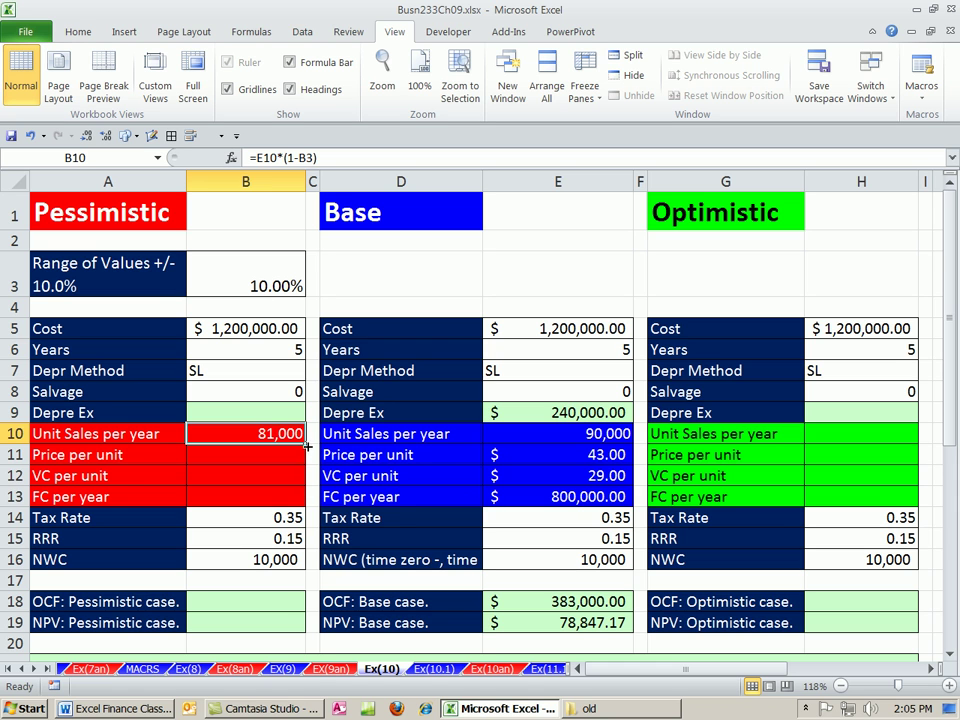
# Step: Try to copy the Pessimistic unit sales formula from B10 down to the price per unit in B11 and check its references
pyautogui.moveTo(305, 444); pyautogui.dragTo(307, 465)
pyautogui.click(279, 456)
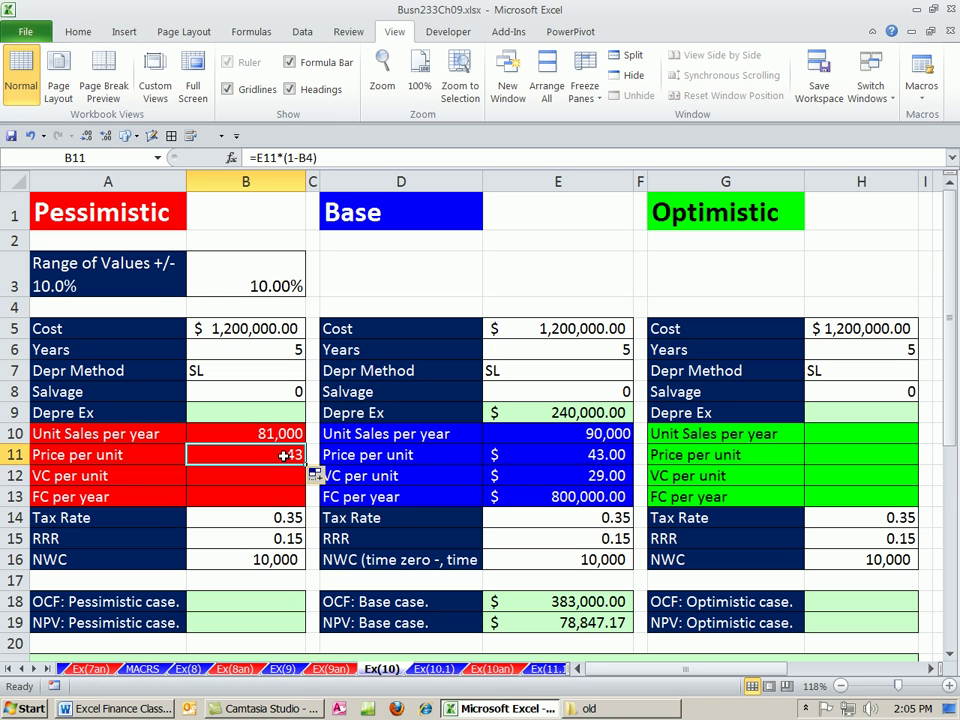
pyautogui.doubleClick(281, 456)
pyautogui.press('Escape')
# Step: Make the range percentage reference absolute in B10 as =E10*(1-$B$3), and copy the formula down to the price per unit in B11
pyautogui.doubleClick(255, 433)
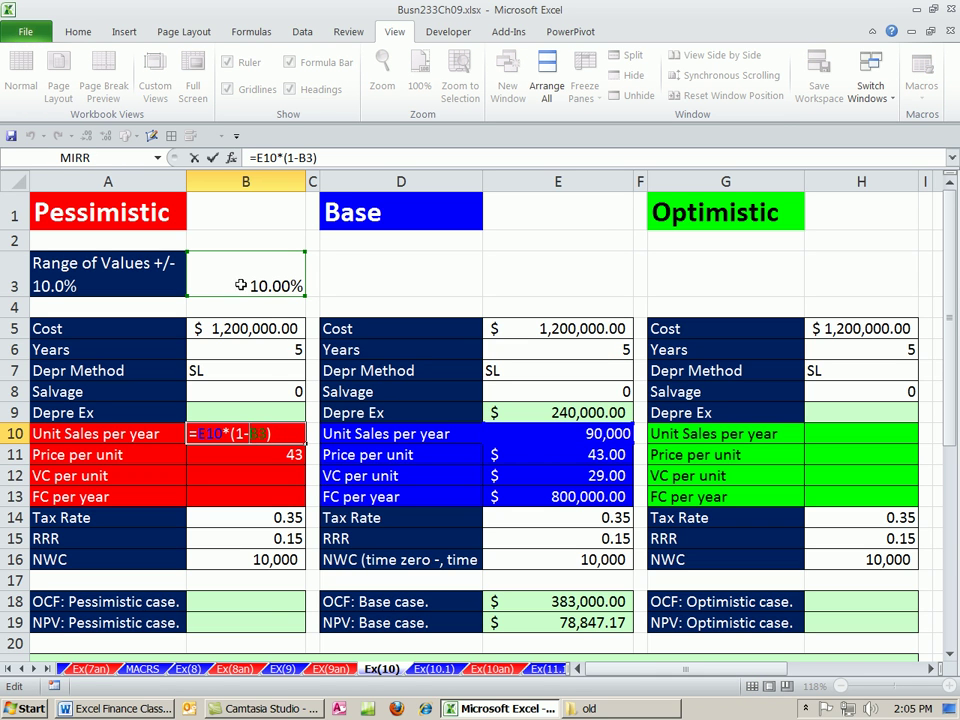
pyautogui.press('F4')
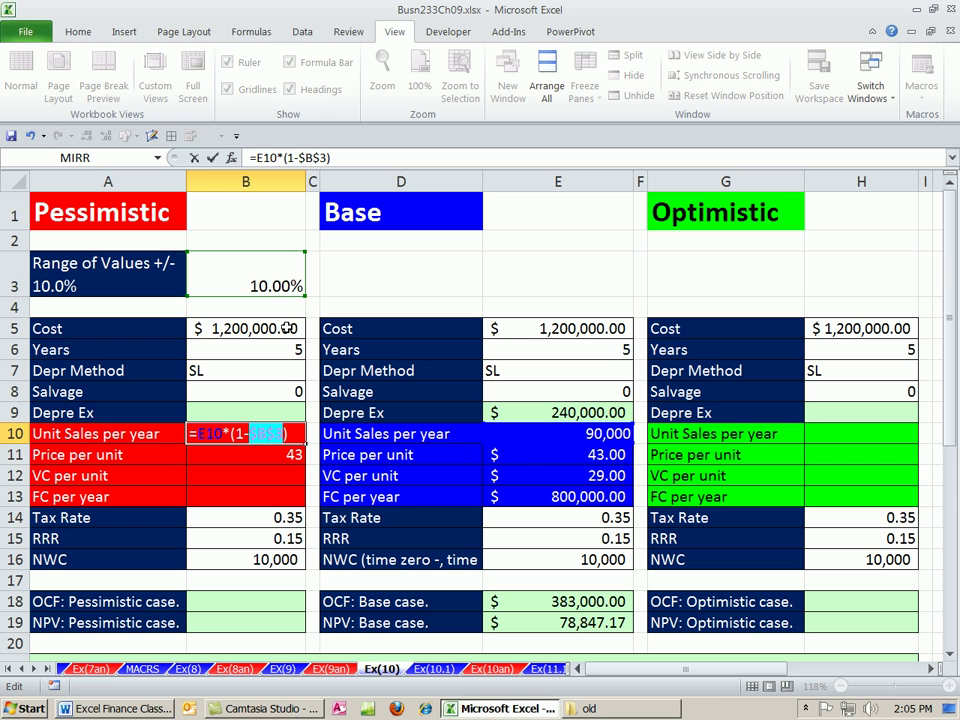
pyautogui.hotkey('ctrl', 'Return')
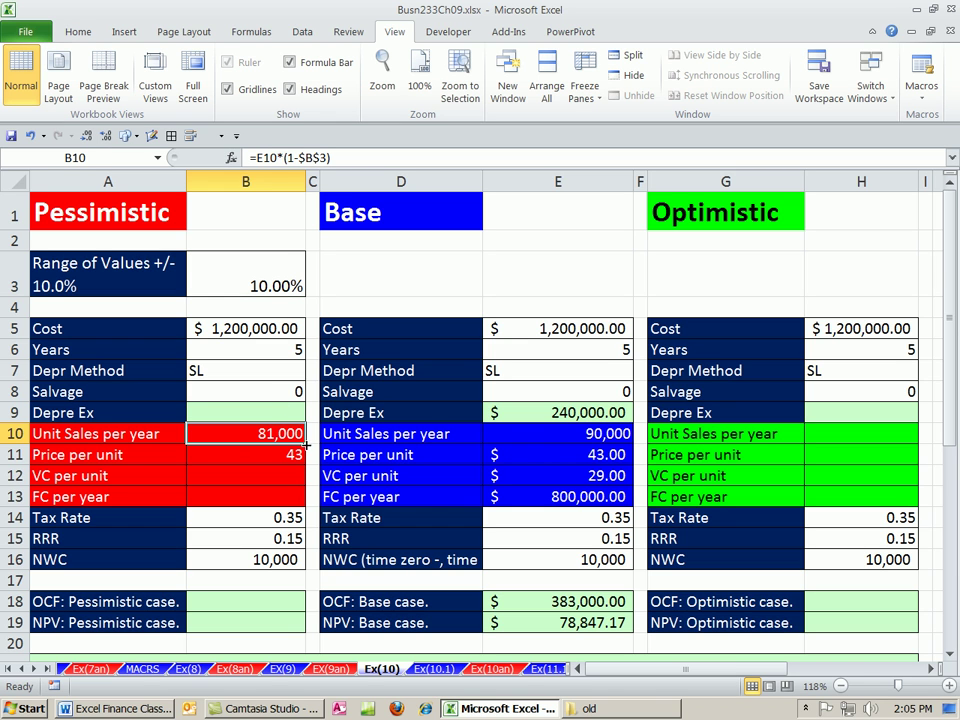
pyautogui.moveTo(305, 443); pyautogui.dragTo(308, 459)
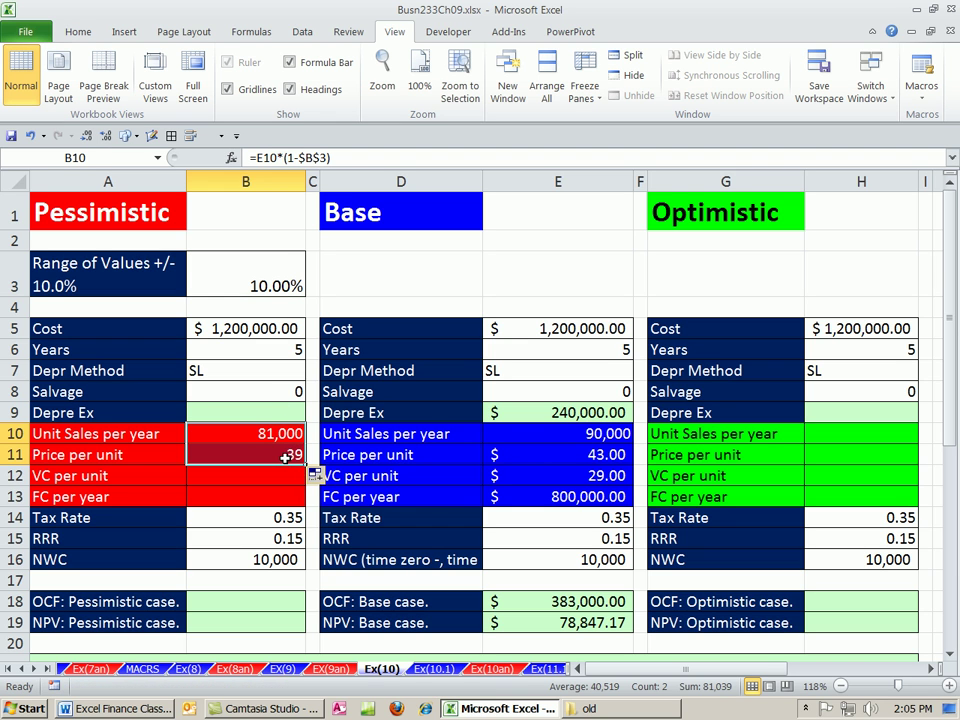
pyautogui.doubleClick(285, 455)
pyautogui.press('Escape')
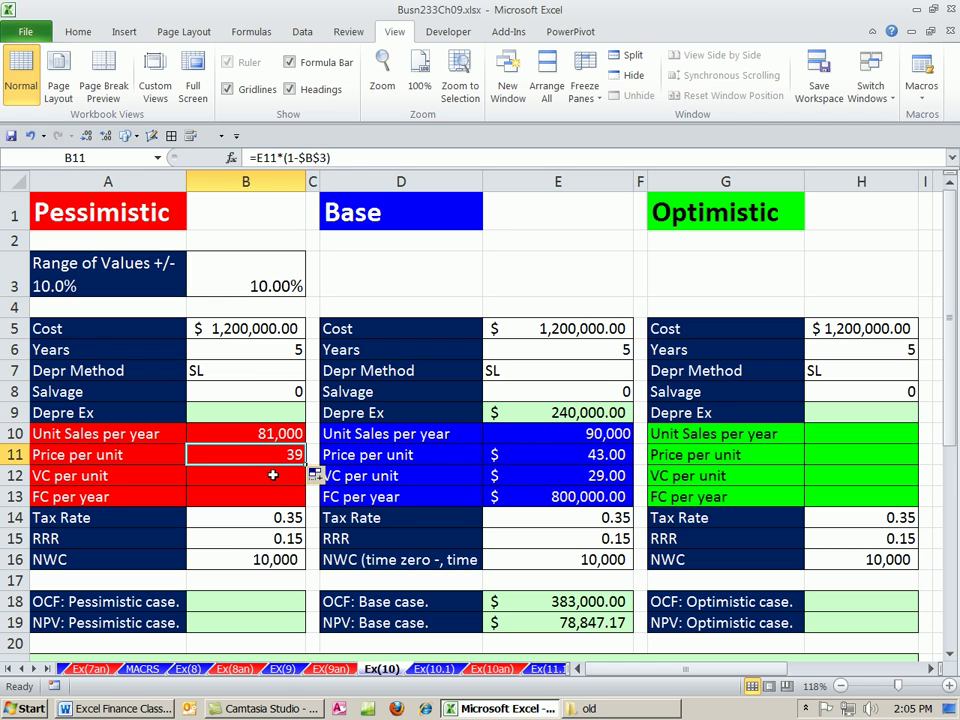
# Step: Enter the Pessimistic variable cost formula =E12*(1+B3) in B12, increasing the Base case cost per unit by the range percentage
pyautogui.click(271, 475)
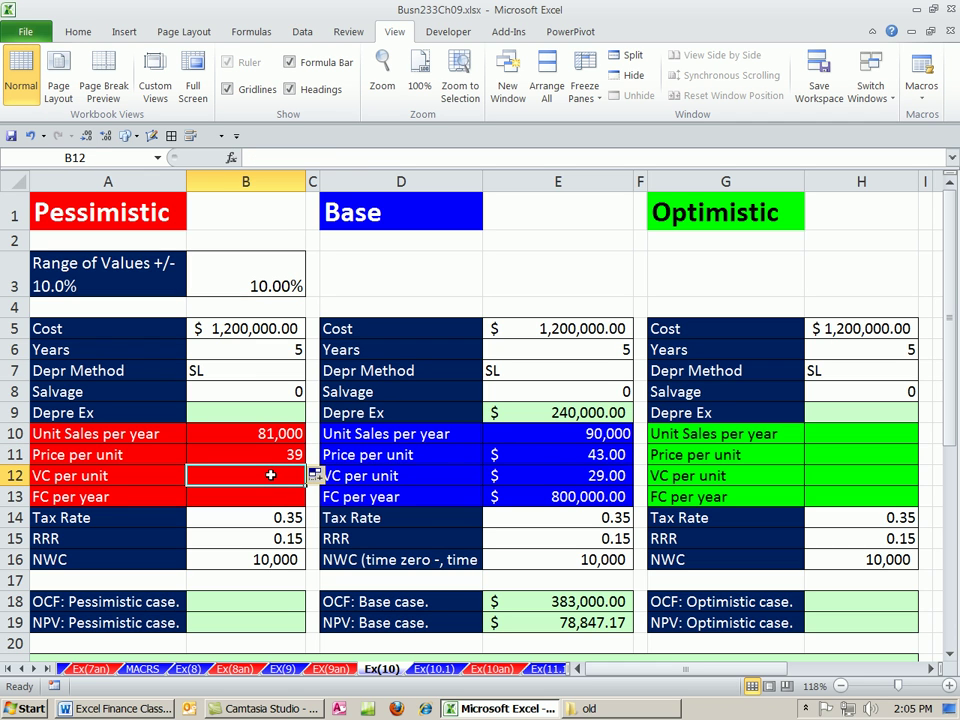
pyautogui.click(594, 477)
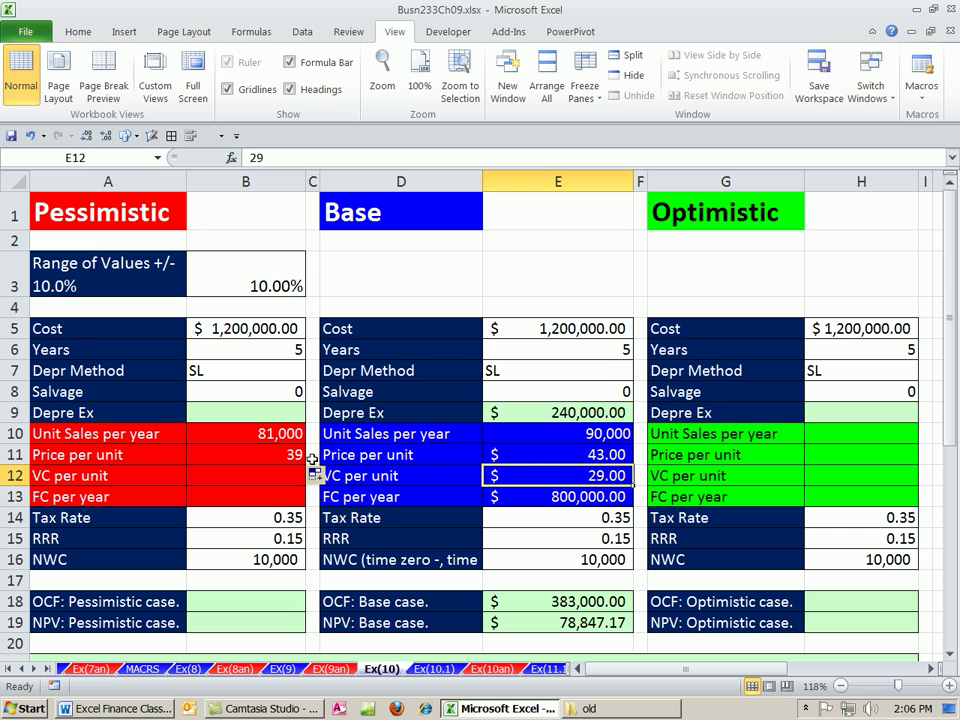
pyautogui.click(288, 476)
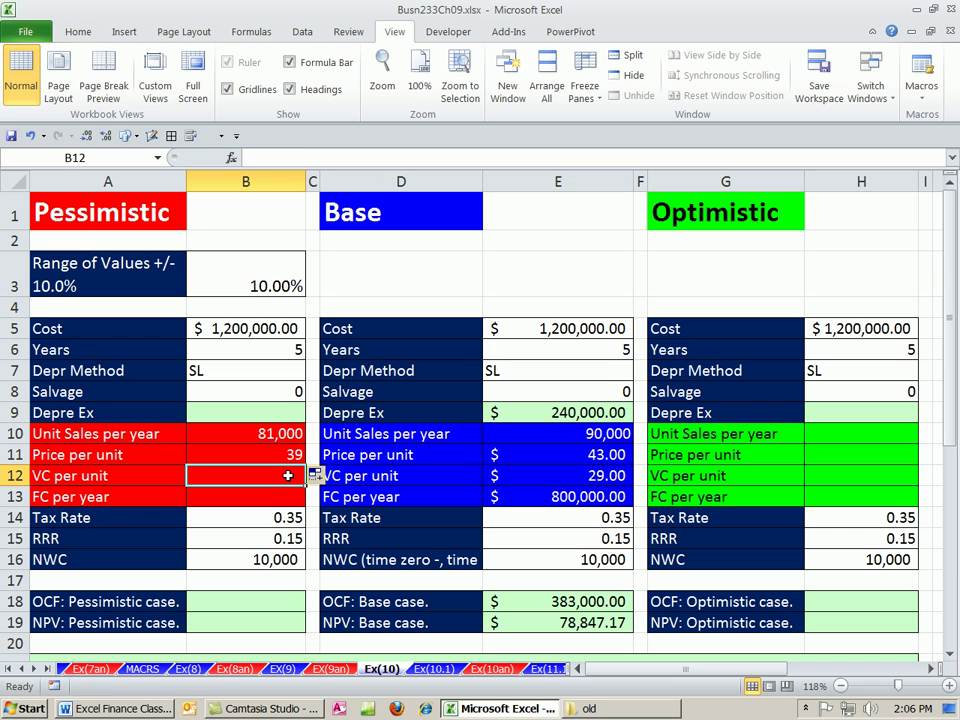
pyautogui.write('=')
pyautogui.click(600, 484)
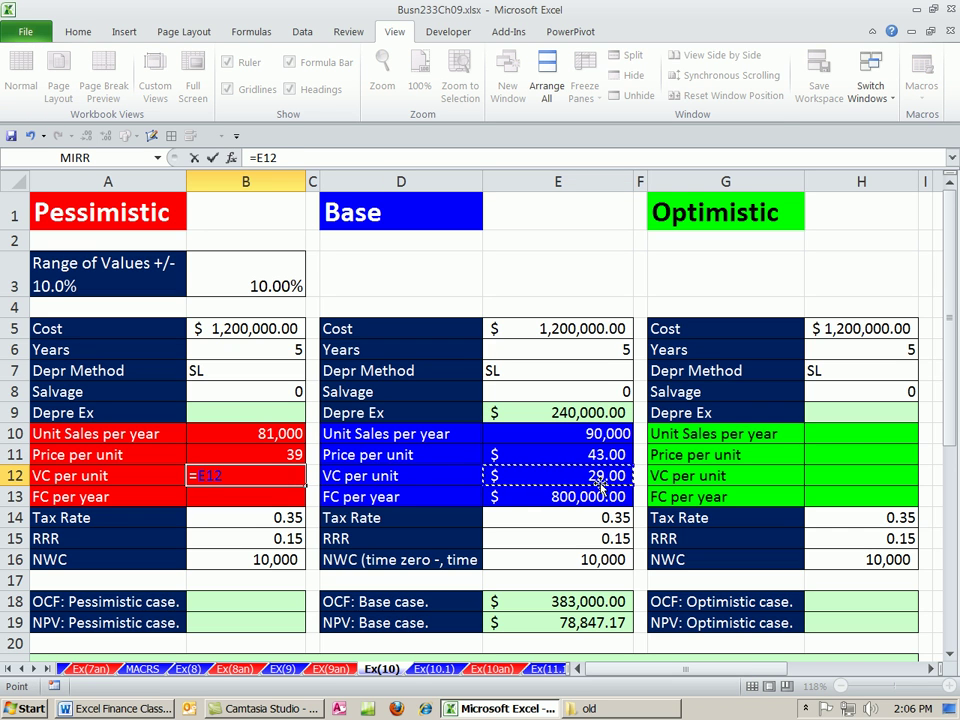
pyautogui.write('*(1+')
pyautogui.click(258, 286)
pyautogui.write(')')
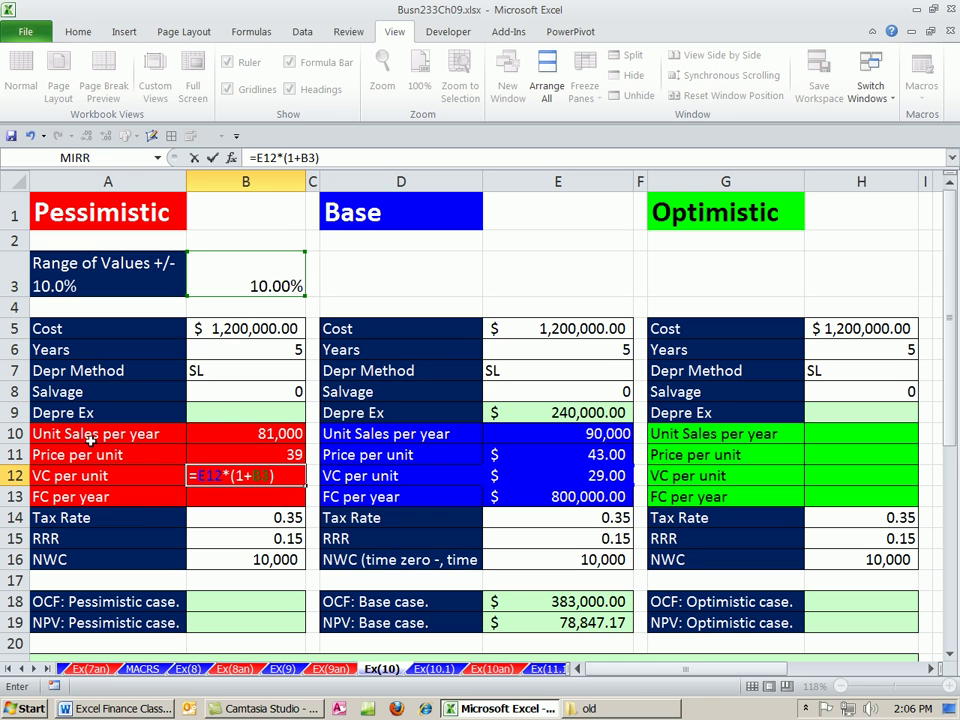
pyautogui.hotkey('ctrl', 'Return')
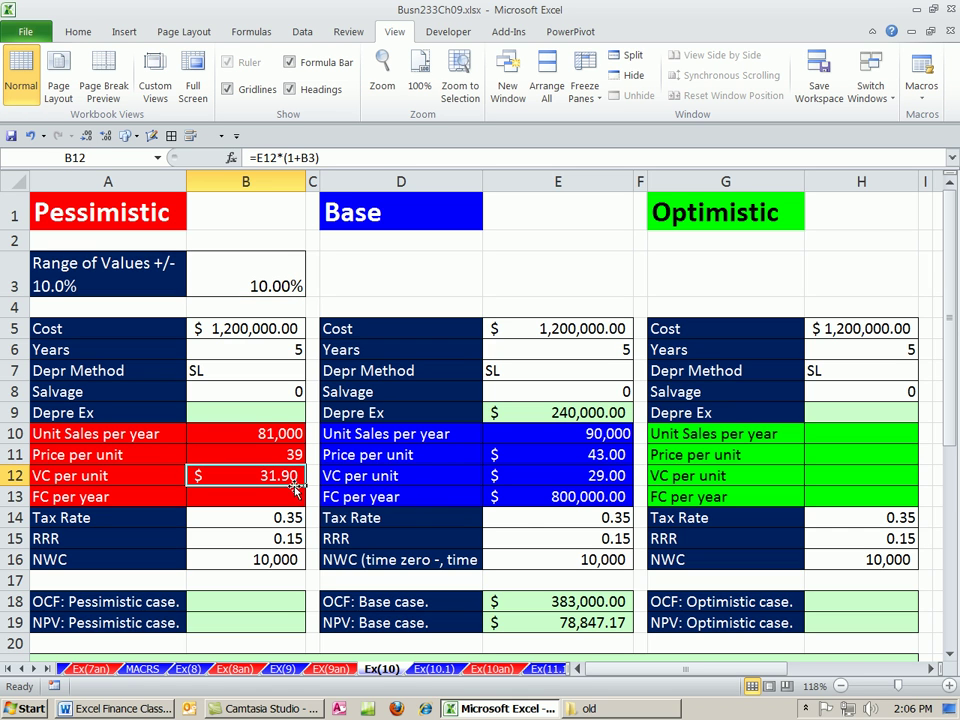
# Step: Change the B12 formula to =E12*(1+$B$3) and copy it down to the Pessimistic fixed cost per year in B13
pyautogui.moveTo(305, 486); pyautogui.dragTo(302, 500)
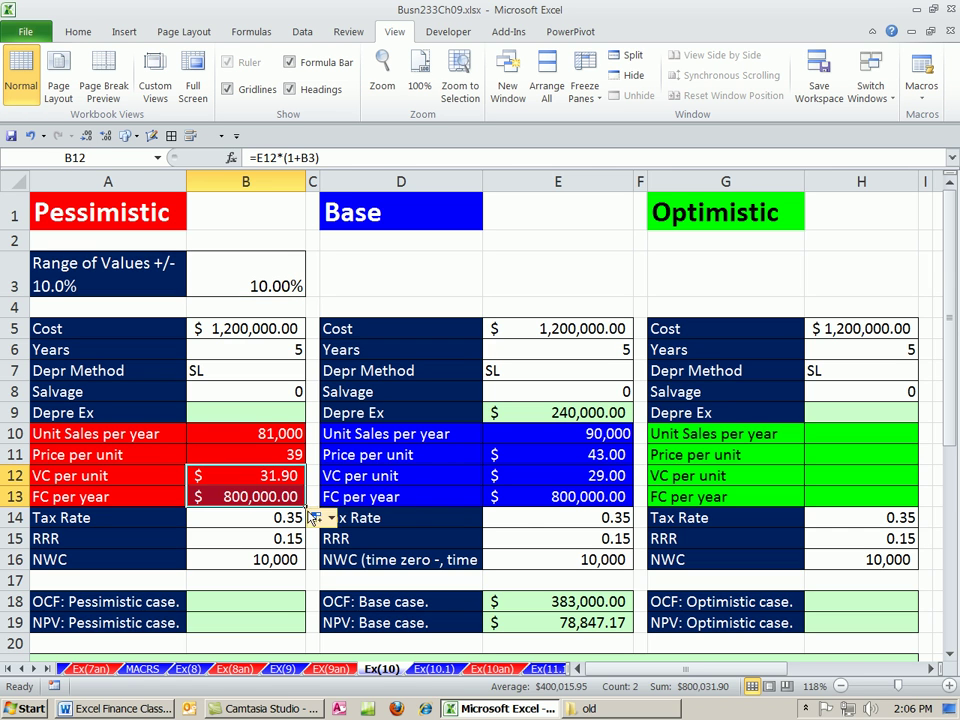
pyautogui.click(265, 476)
pyautogui.press('F2')
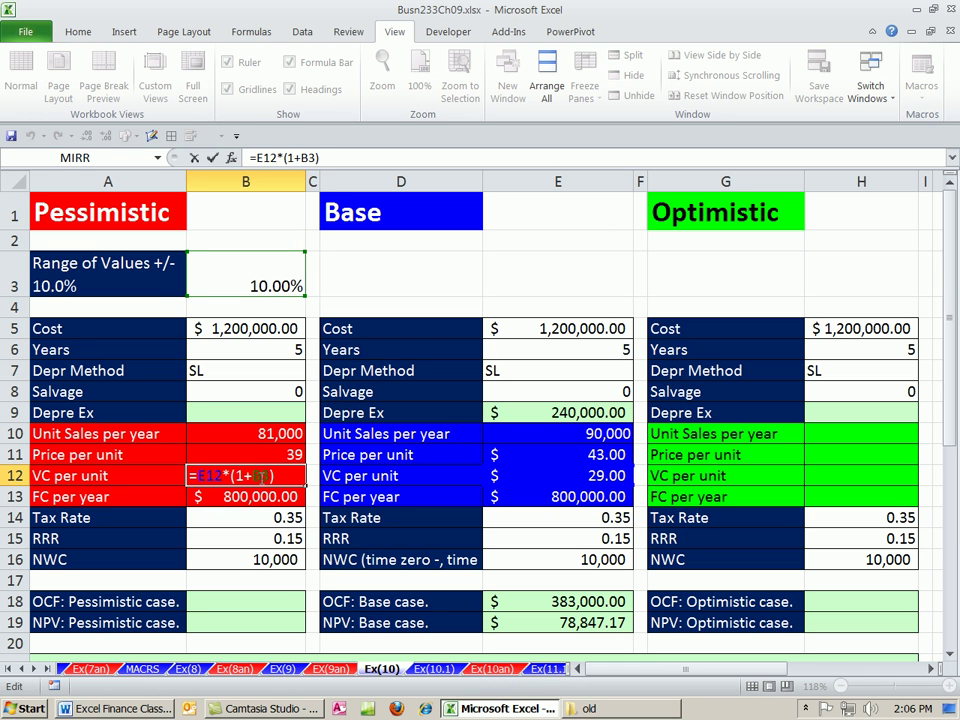
pyautogui.press('F4')
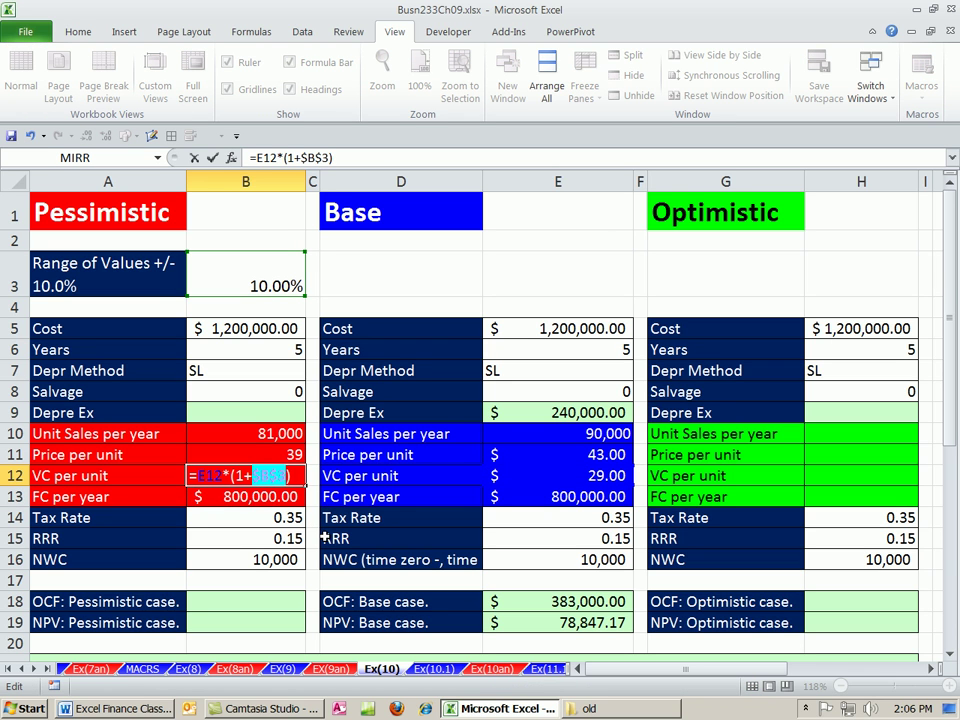
pyautogui.hotkey('ctrl', 'Return')
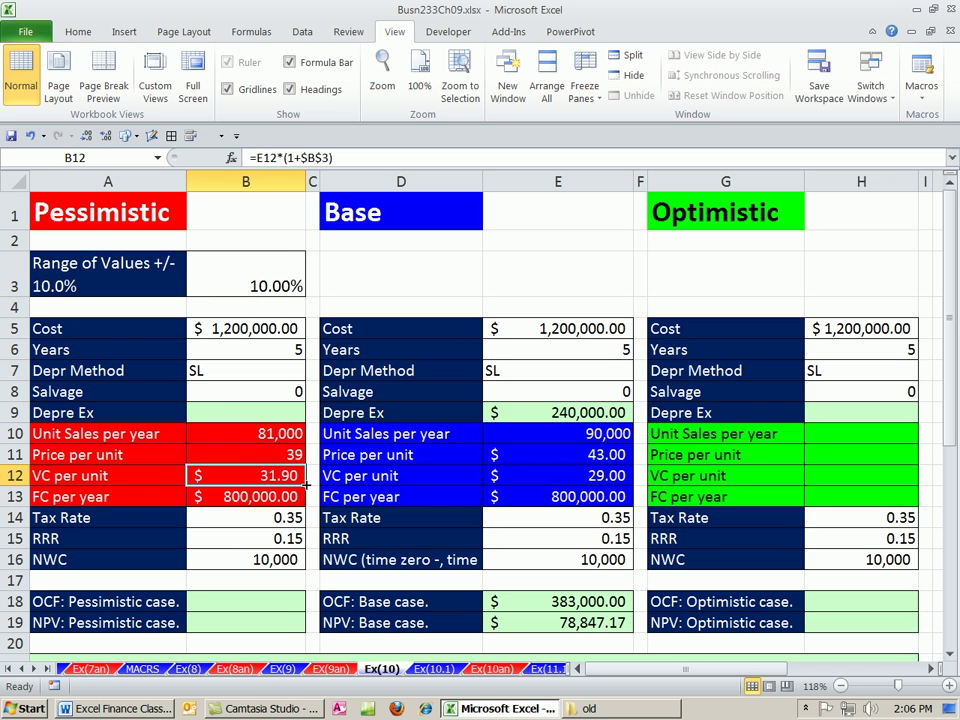
pyautogui.moveTo(307, 484); pyautogui.dragTo(313, 507)
pyautogui.press('F2')
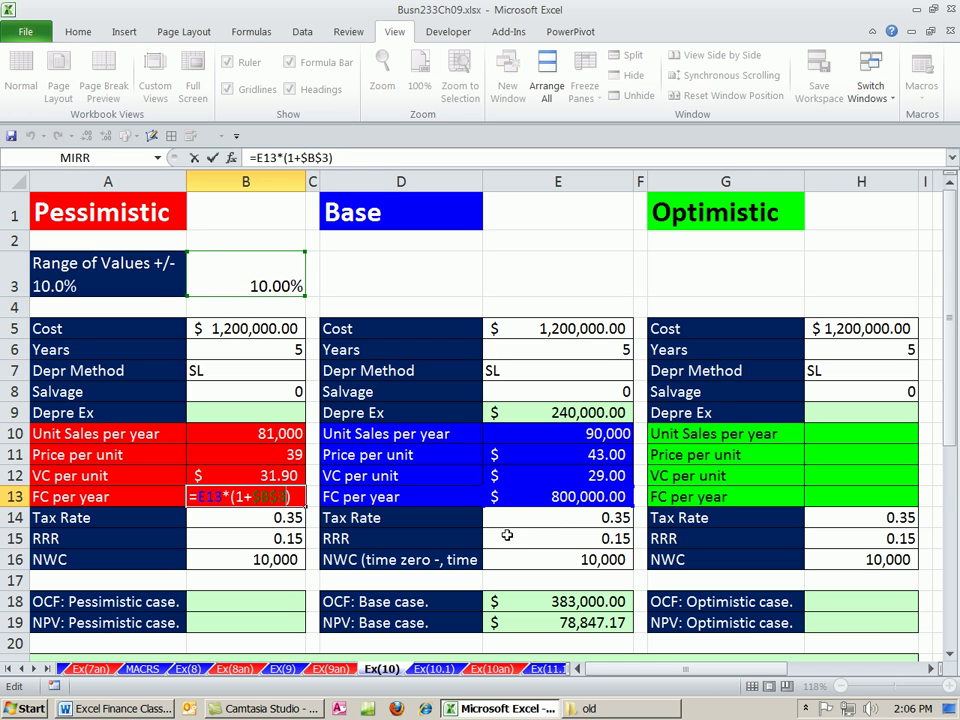
pyautogui.press('Escape')
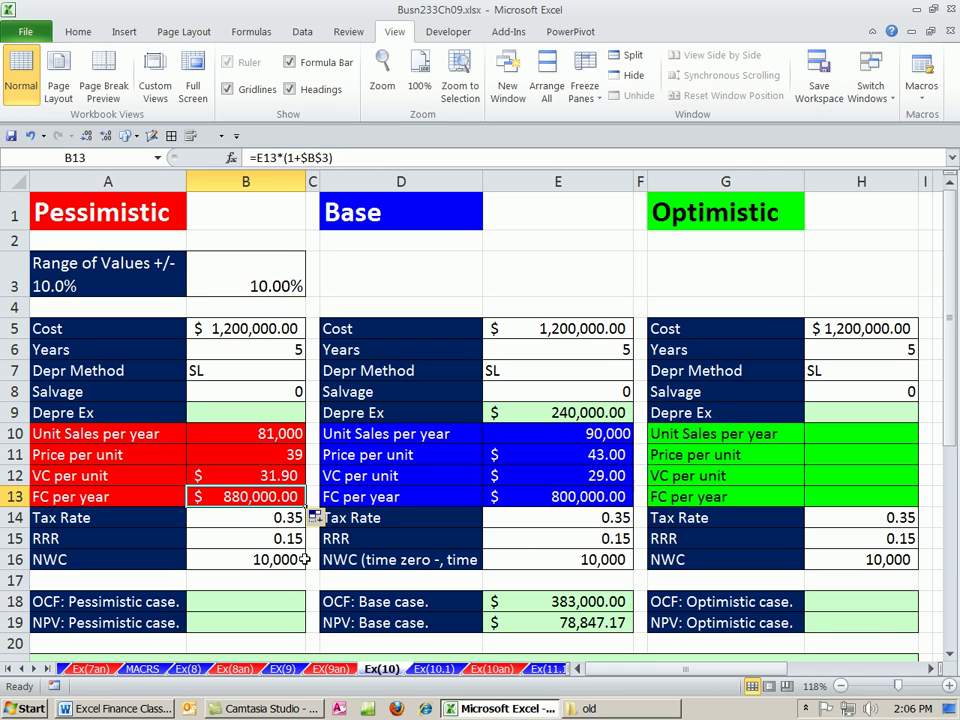
# Step: Enter the Optimistic unit sales formula =E10*(1+$B$3) in H10 and copy it down to the price per unit in H11
pyautogui.click(823, 434)
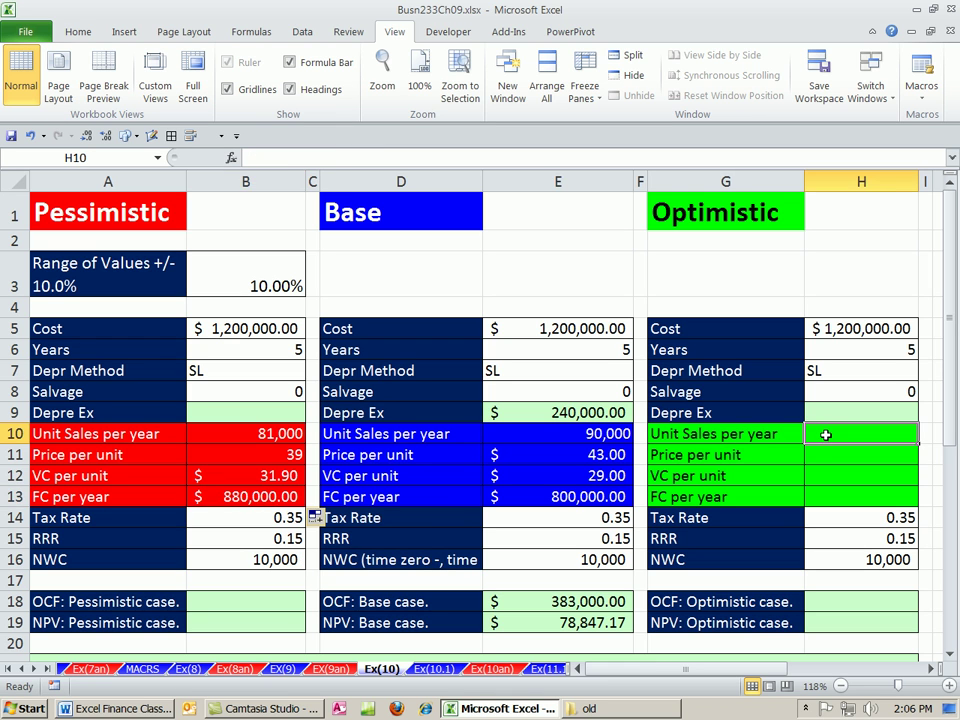
pyautogui.click(573, 434)
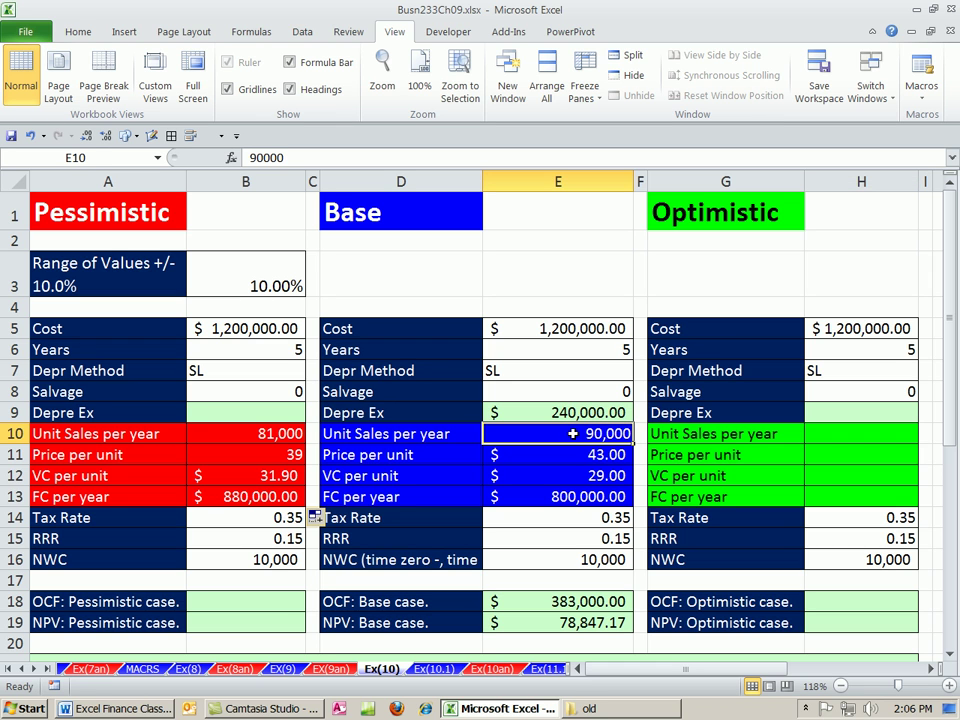
pyautogui.click(497, 454)
pyautogui.click(829, 435)
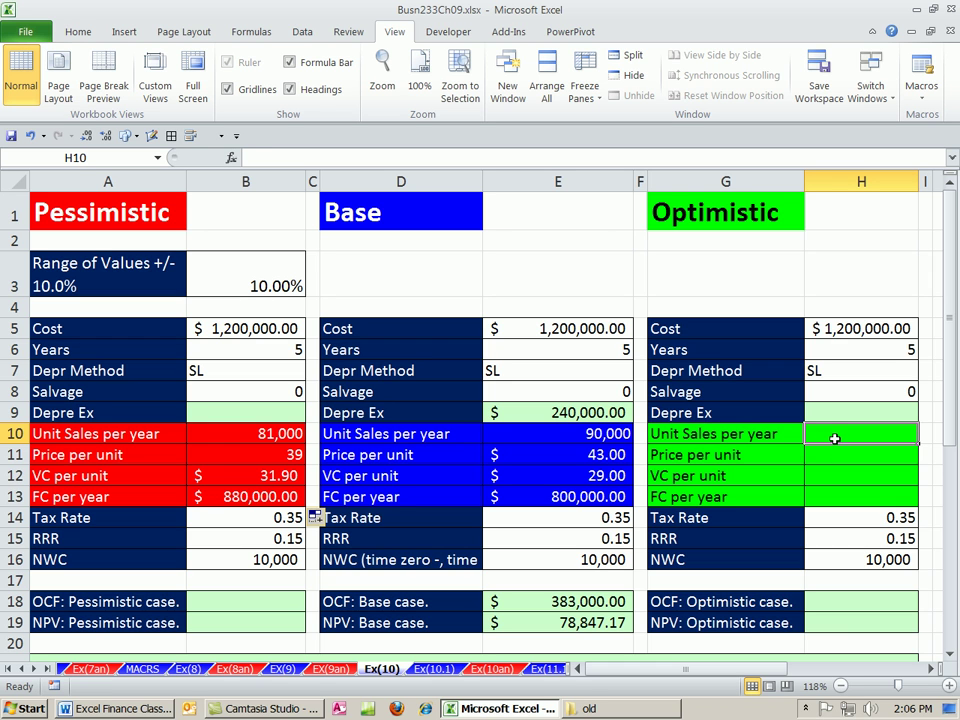
pyautogui.write('=')
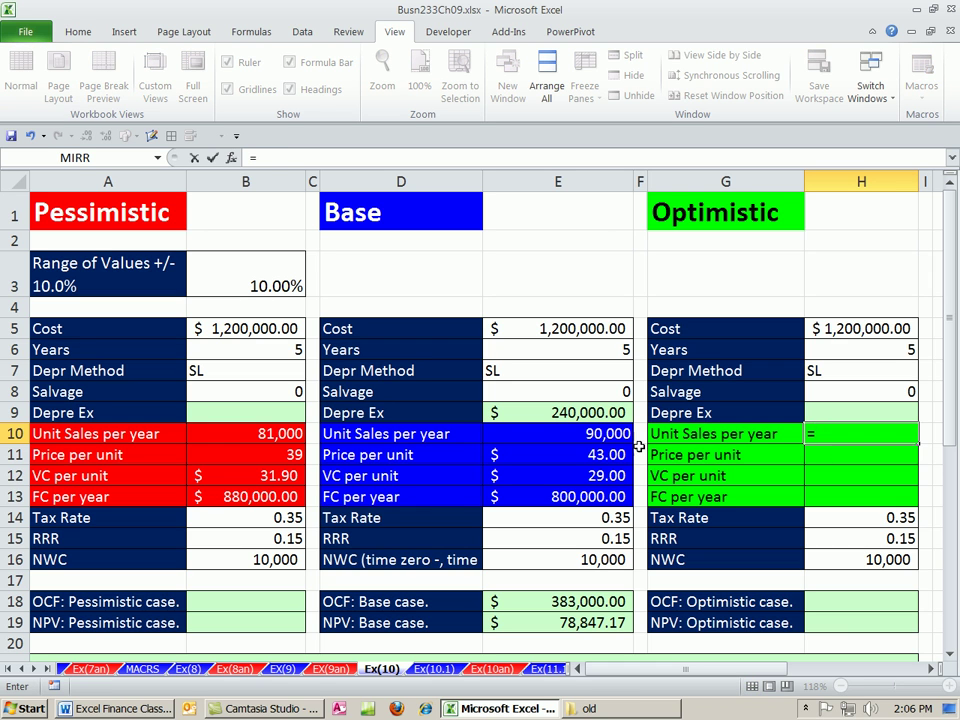
pyautogui.click(606, 433)
pyautogui.write('*')
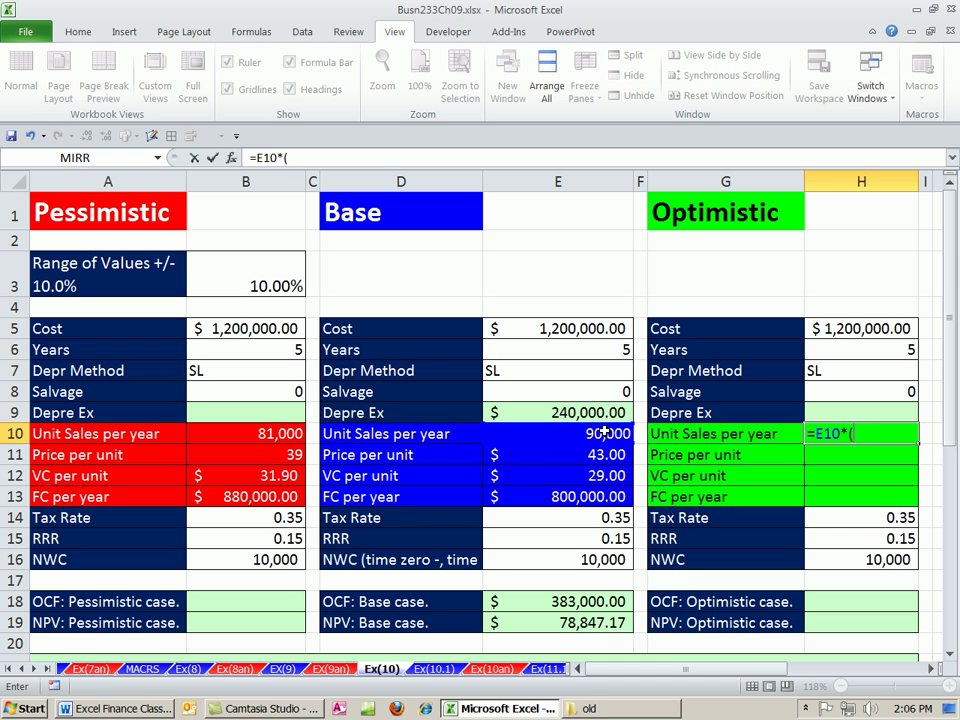
pyautogui.write('(1+')
pyautogui.click(258, 265)
pyautogui.write(')')
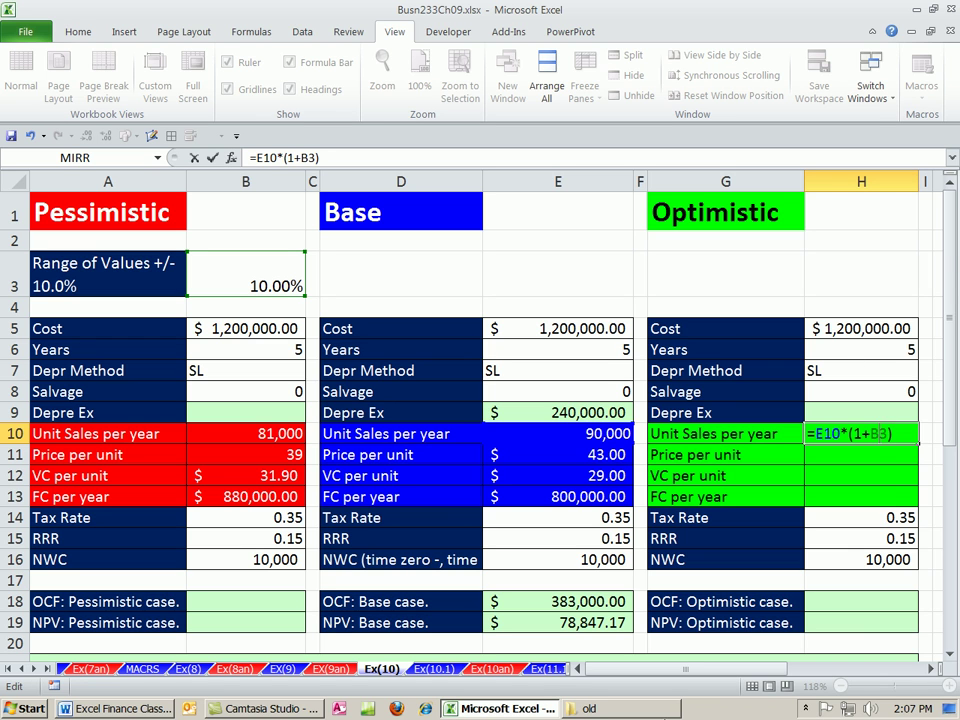
pyautogui.press('F4')
pyautogui.hotkey('ctrl', 'Return')
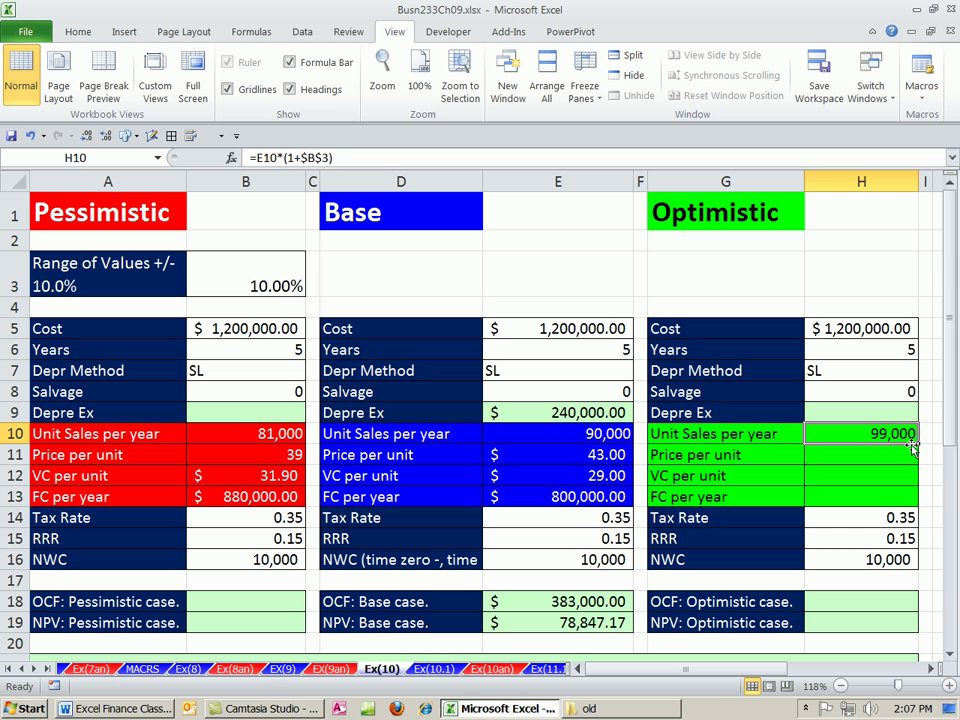
pyautogui.moveTo(917, 443); pyautogui.dragTo(914, 455)
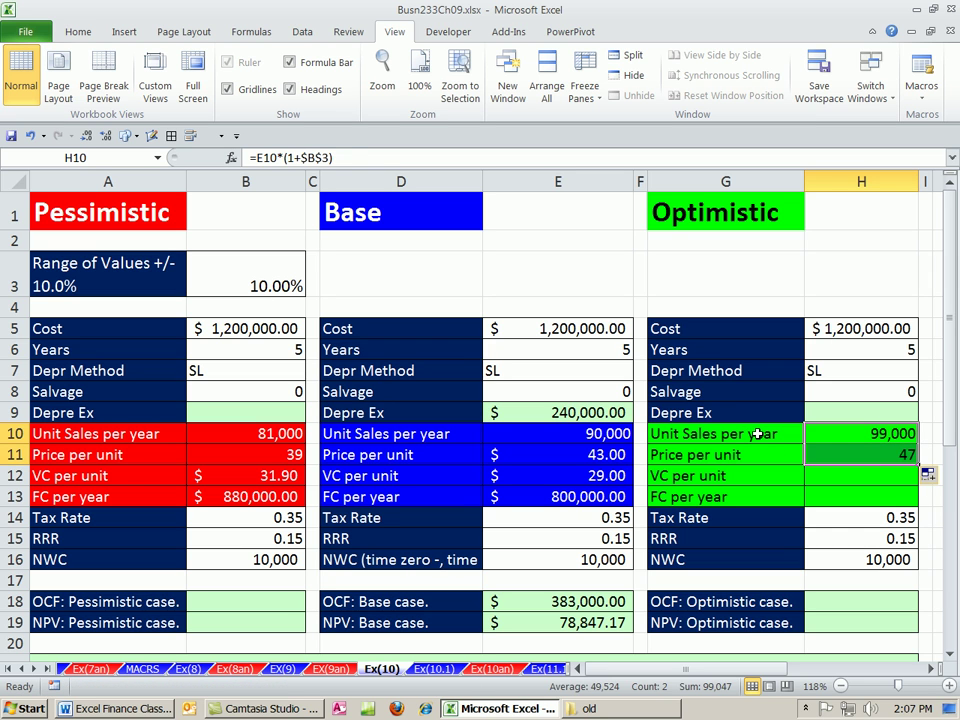
pyautogui.moveTo(754, 433); pyautogui.dragTo(757, 450)
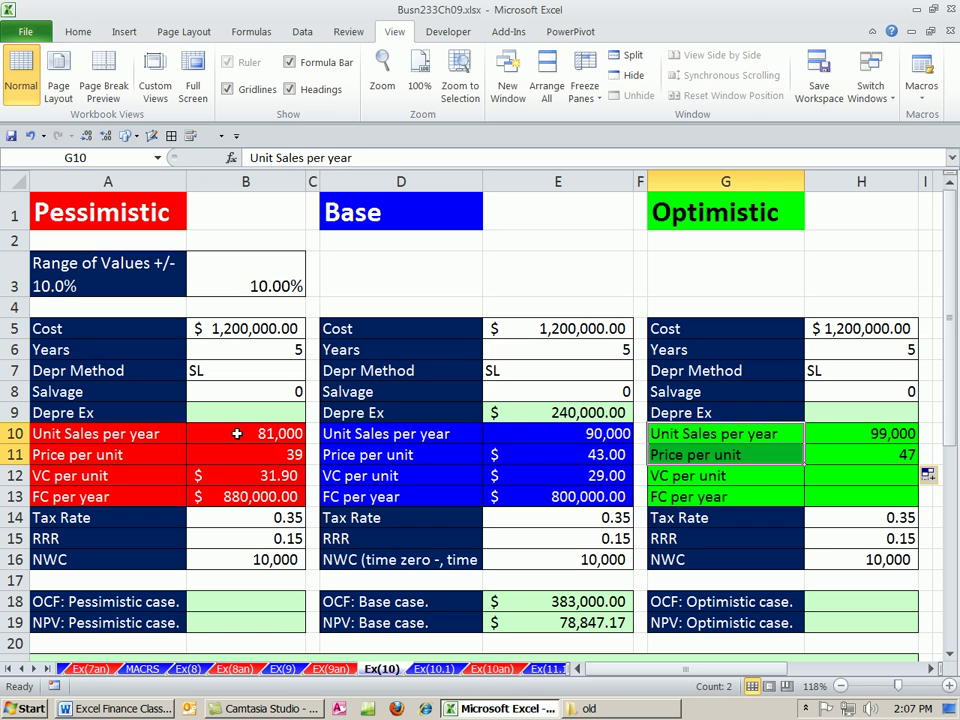
pyautogui.click(852, 473)
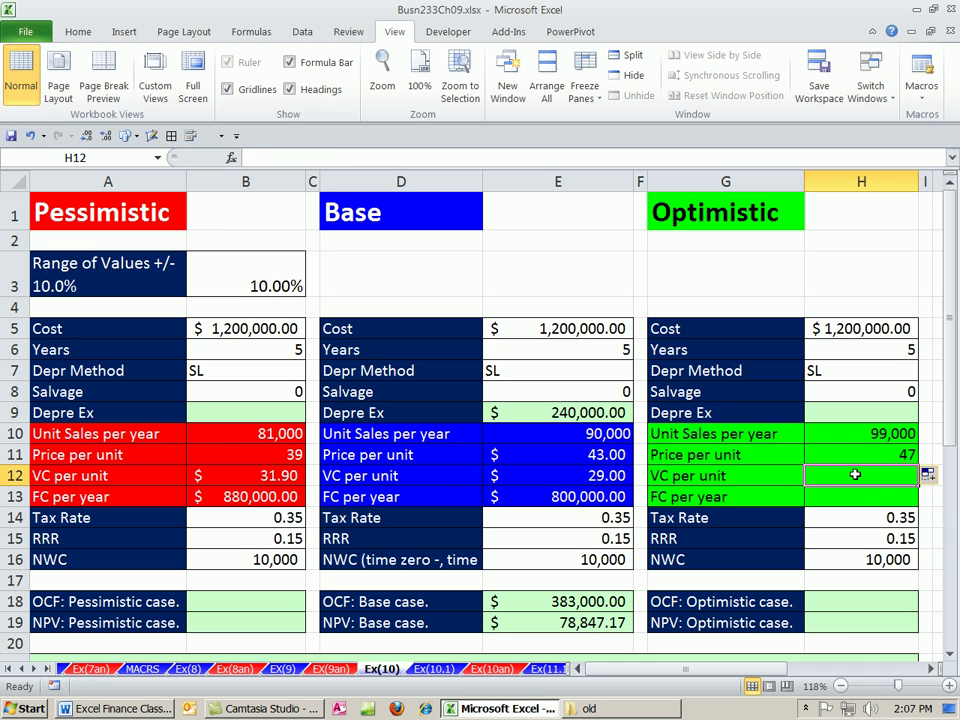
pyautogui.write('=')
pyautogui.click(555, 476)
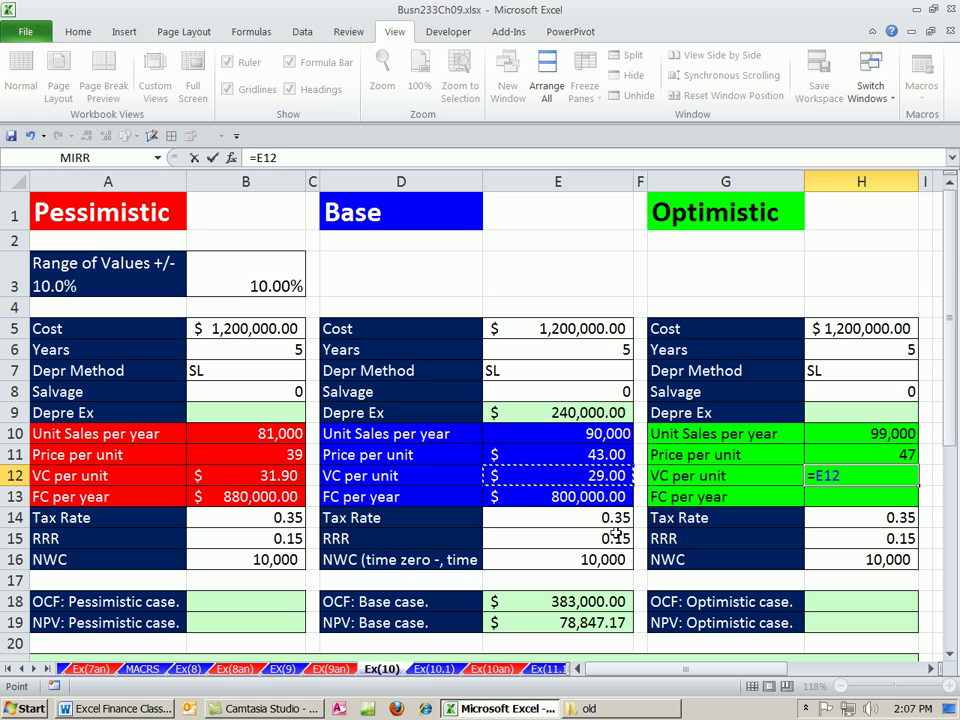
pyautogui.press('Escape')
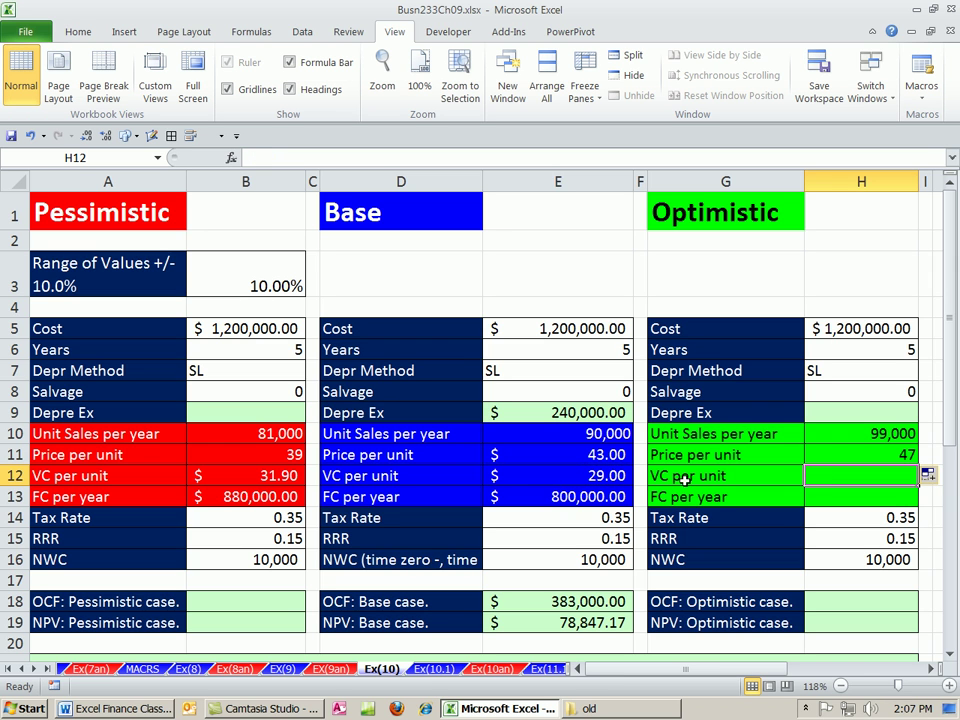
pyautogui.click(582, 478)
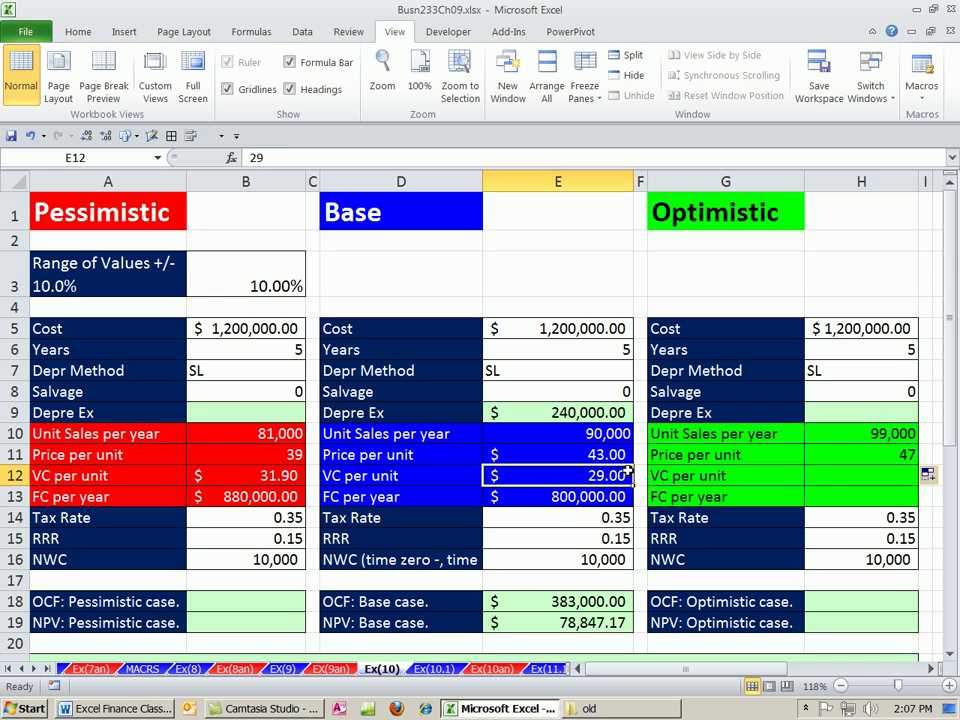
# Step: Enter the Optimistic variable cost formula =E12*(1-$B$3) in H12 and copy it down to the fixed cost per year in H13
pyautogui.click(831, 478)
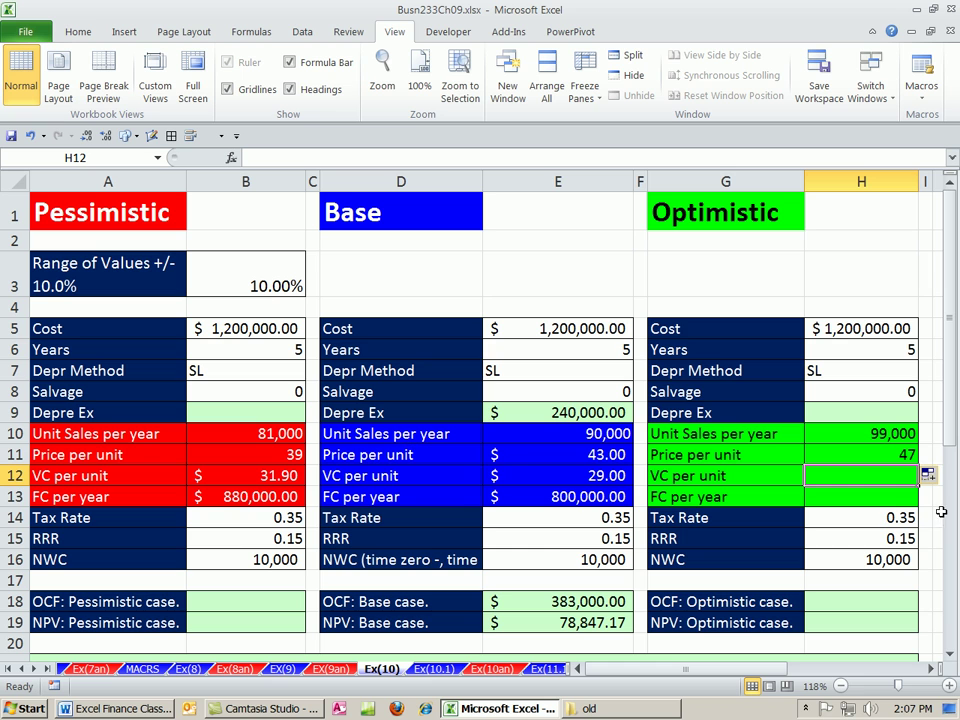
pyautogui.write('=')
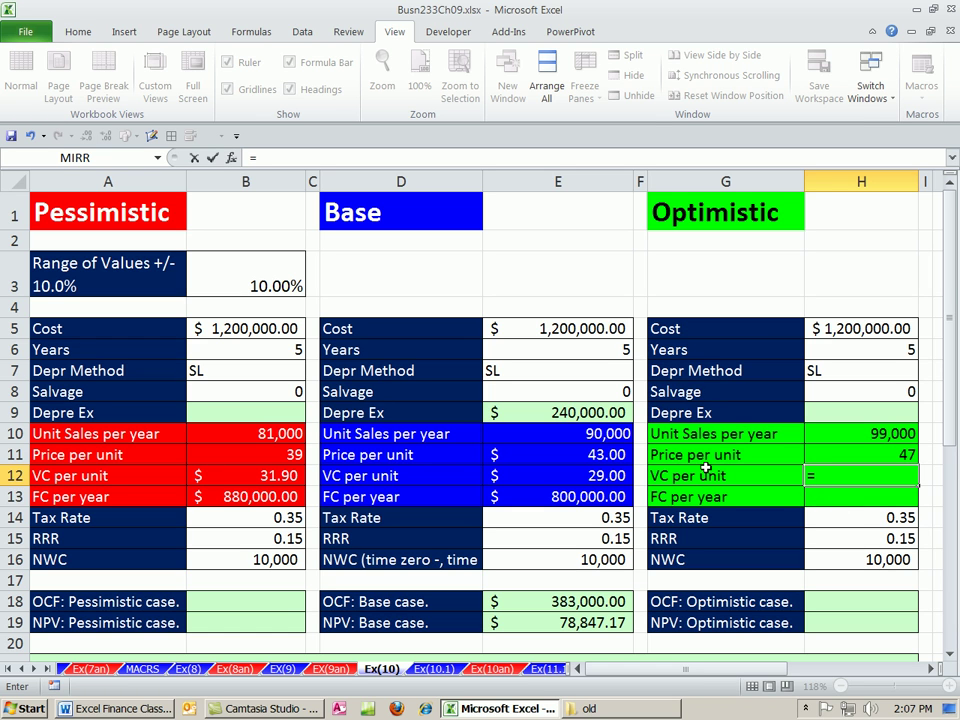
pyautogui.click(620, 476)
pyautogui.write('*')
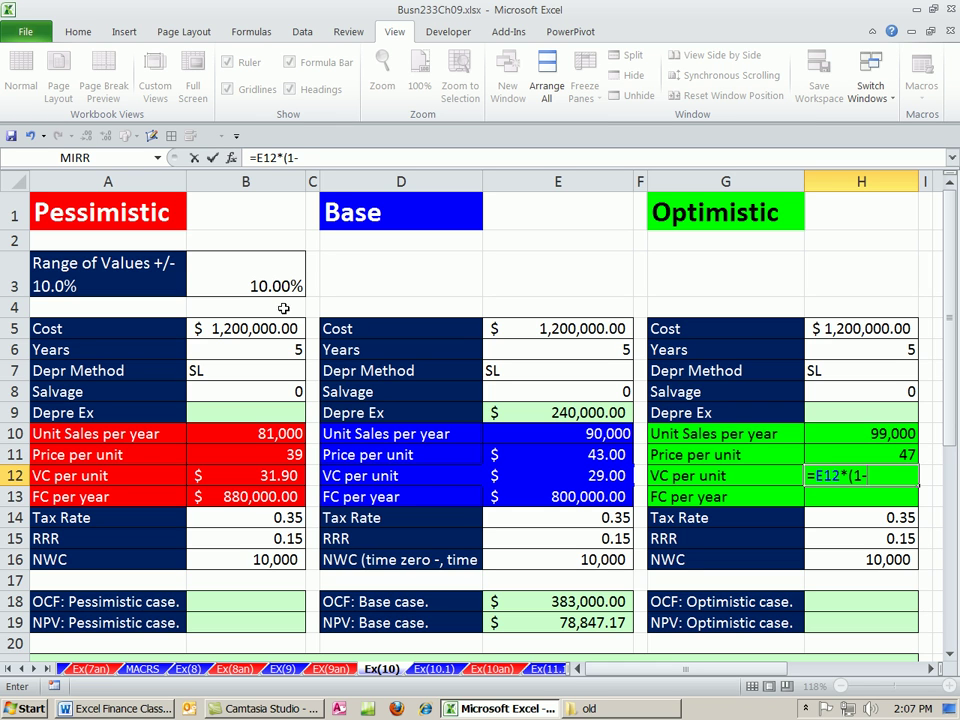
pyautogui.click(268, 282)
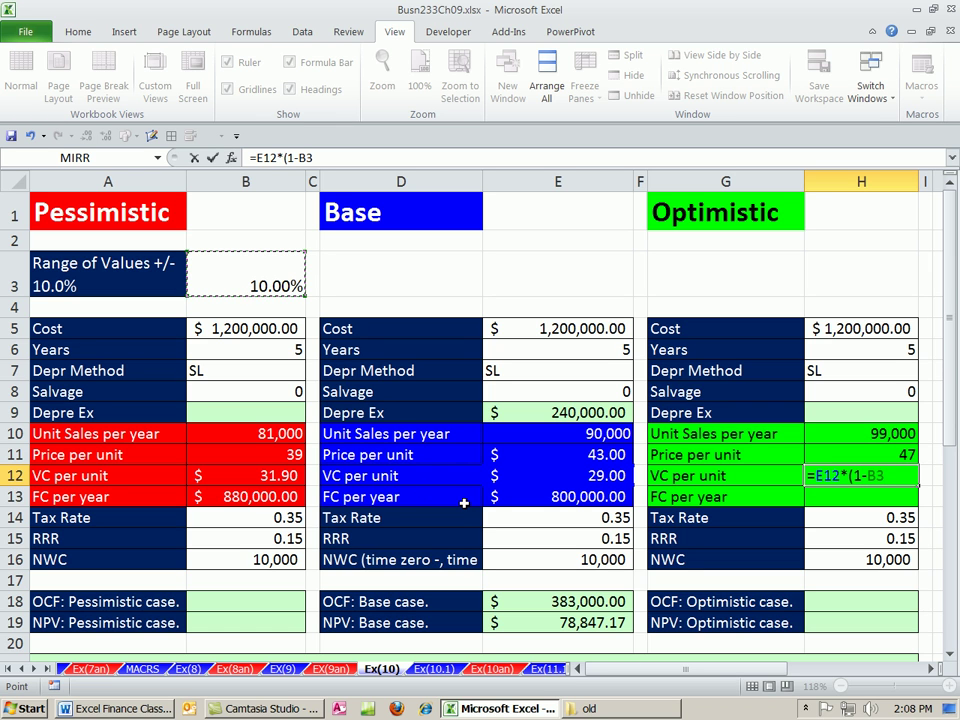
pyautogui.press('F4')
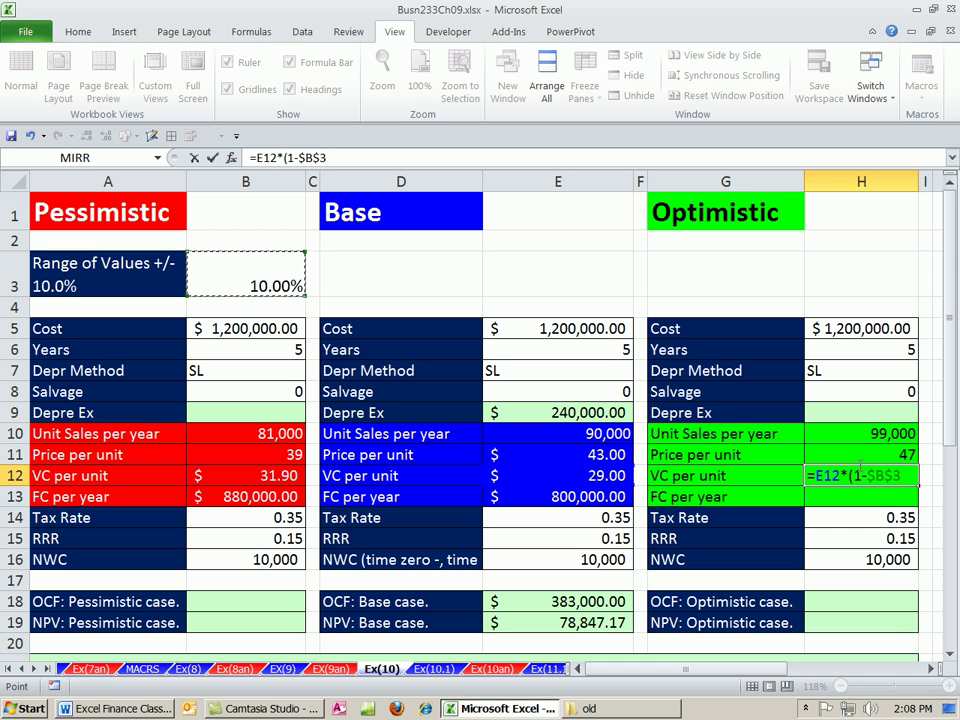
pyautogui.write(')')
pyautogui.hotkey('ctrl', 'Return')
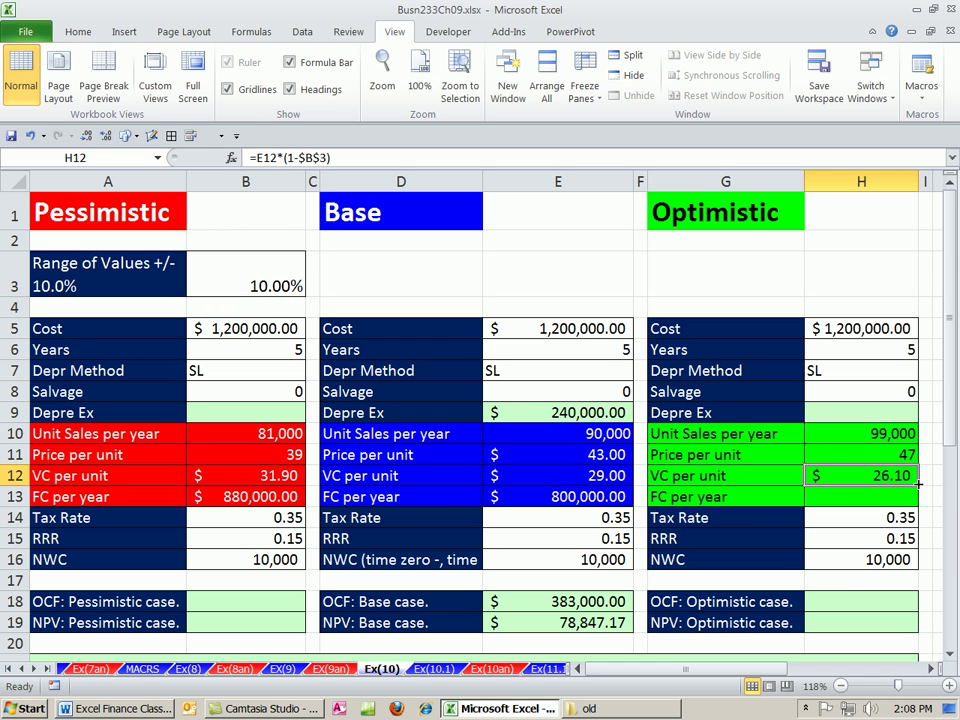
pyautogui.moveTo(918, 487); pyautogui.dragTo(917, 500)
pyautogui.doubleClick(880, 497)
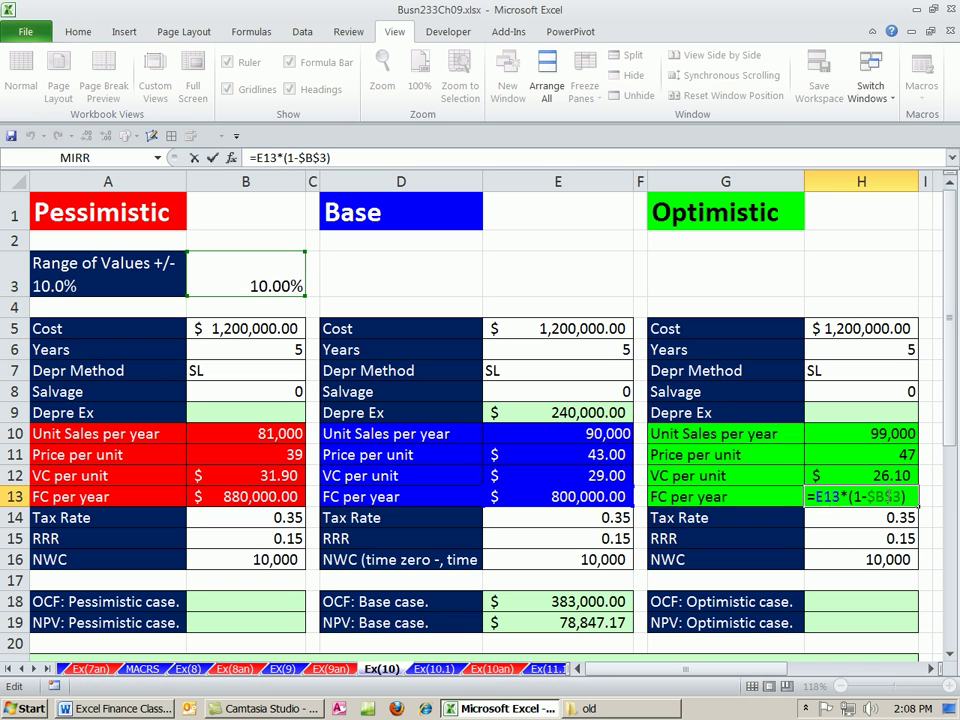
pyautogui.hotkey('ctrl', 'Return')
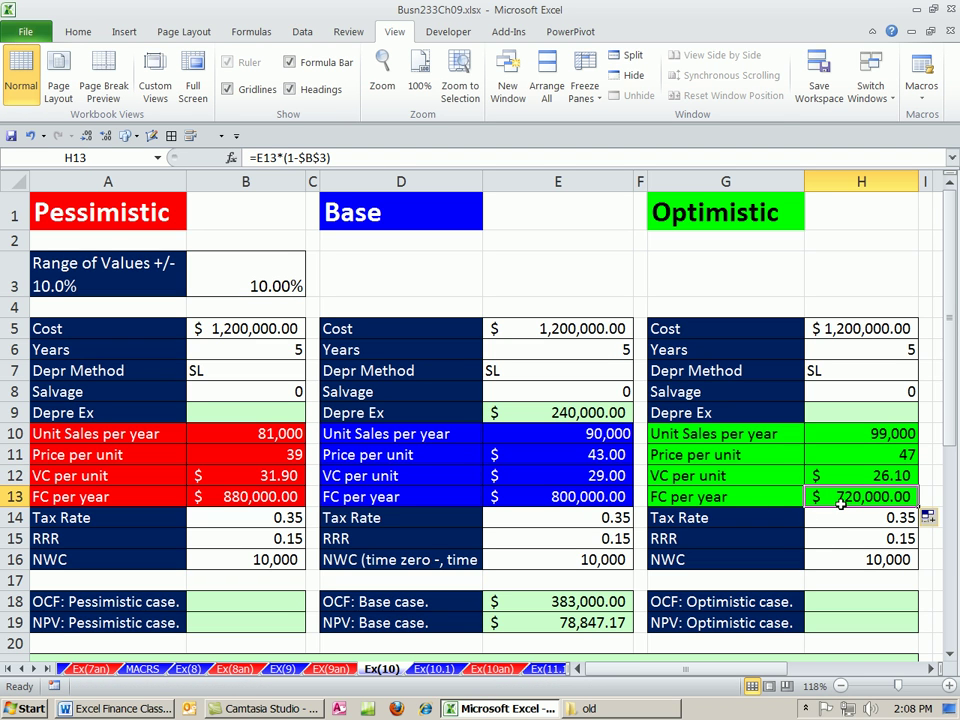
# Step: Copy the Base case depreciation formula =(E5-E8)/E6 from E9 into the Pessimistic cell B9 and the Optimistic cell H9
pyautogui.click(563, 413)
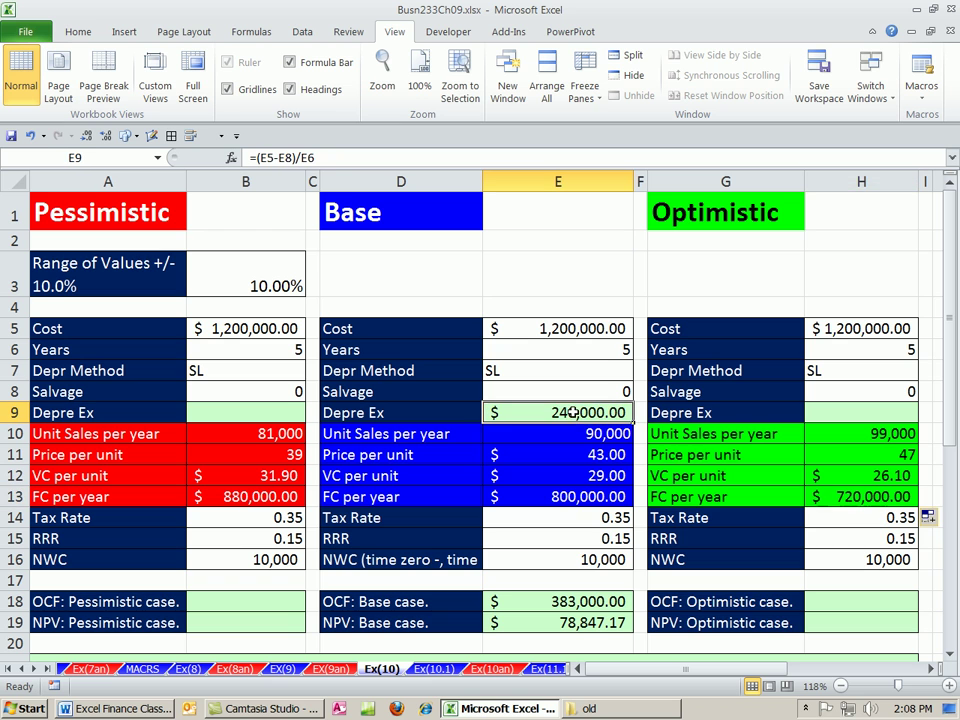
pyautogui.press('F2')
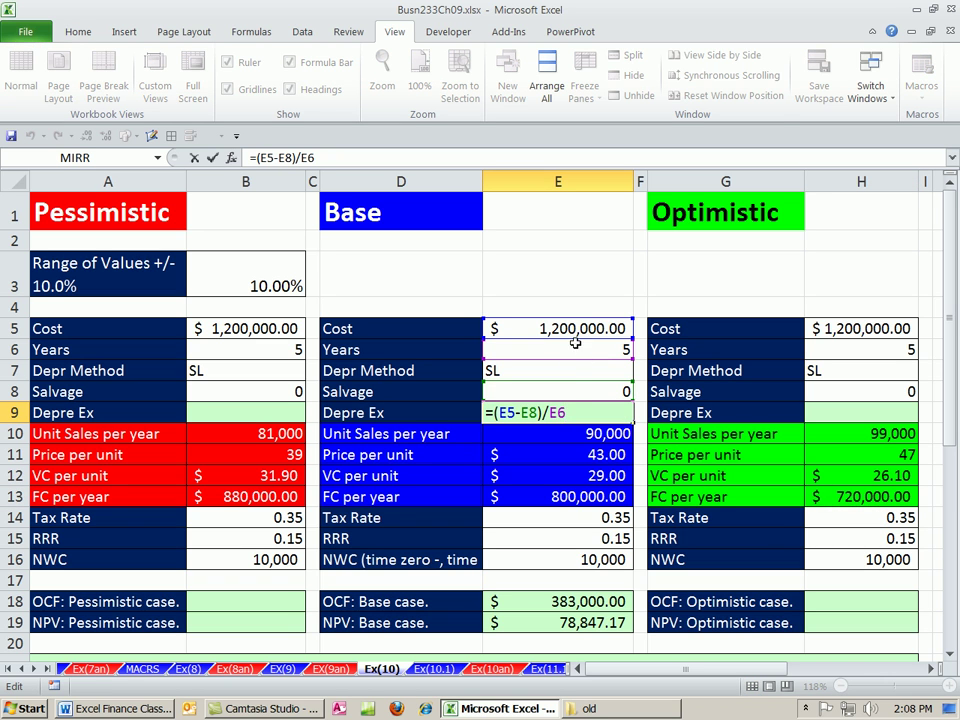
pyautogui.hotkey('ctrl', 'Return')
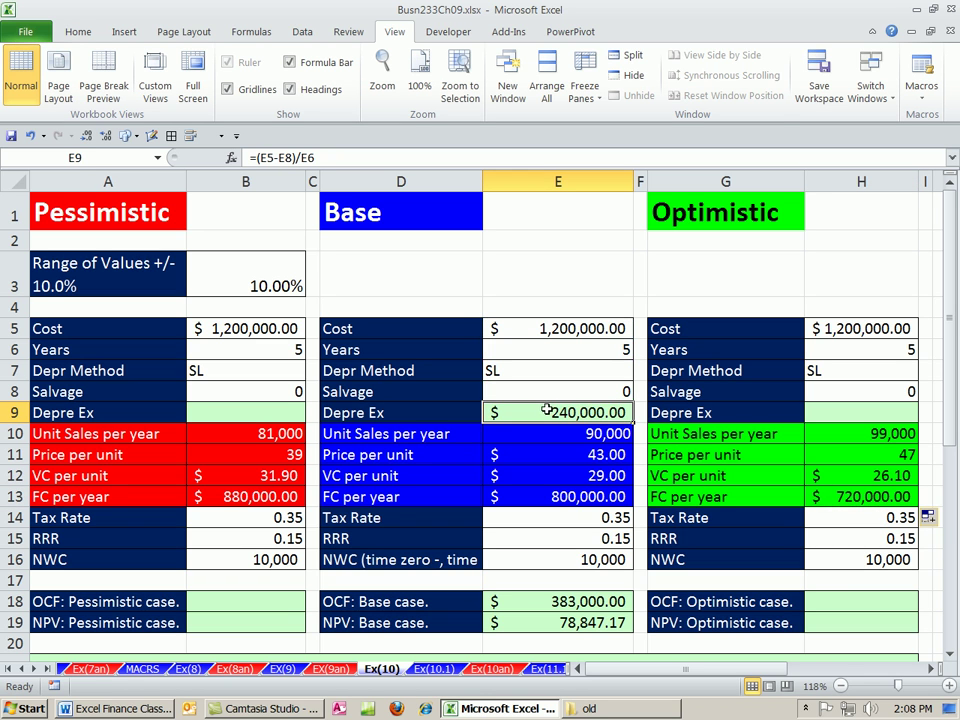
pyautogui.hotkey('ctrl', 'c')
pyautogui.click(252, 410)
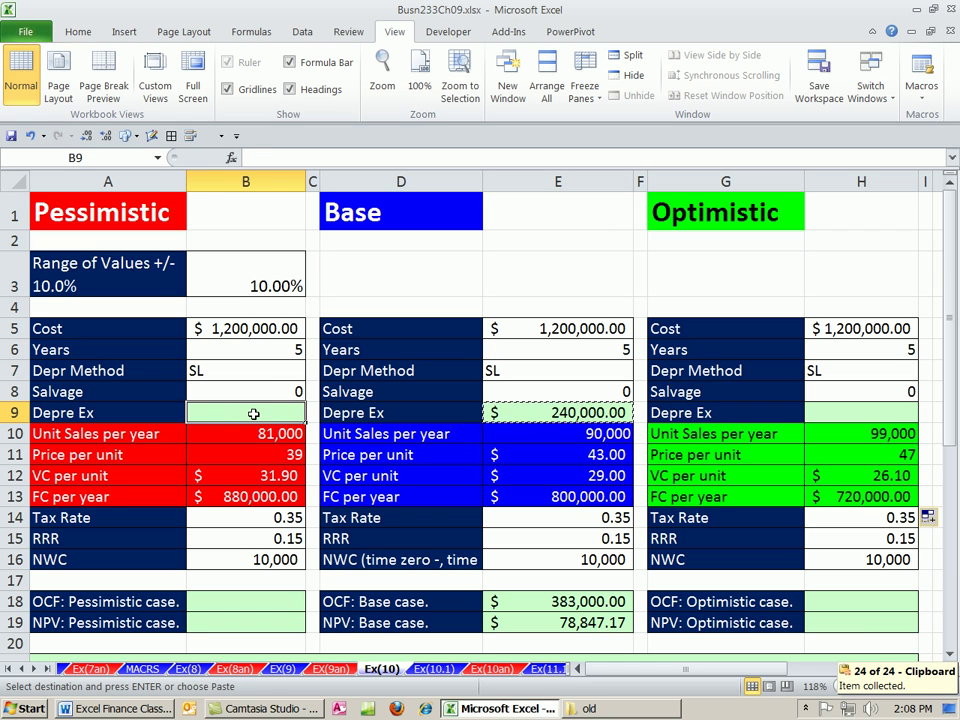
pyautogui.hotkey('ctrl', 'v')
pyautogui.click(876, 410)
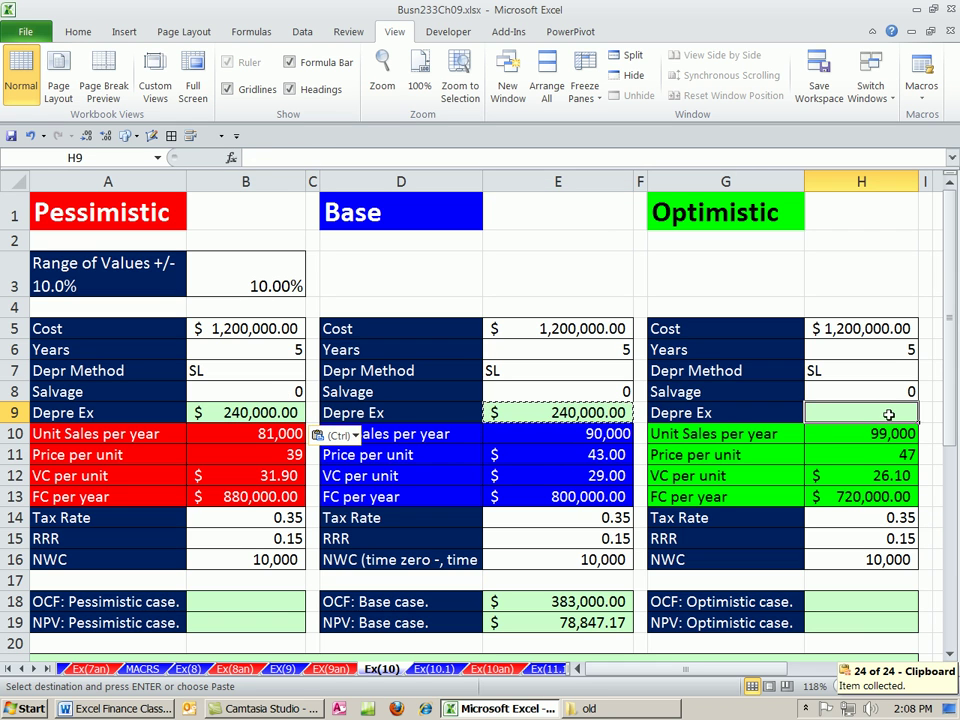
pyautogui.hotkey('ctrl', 'v')
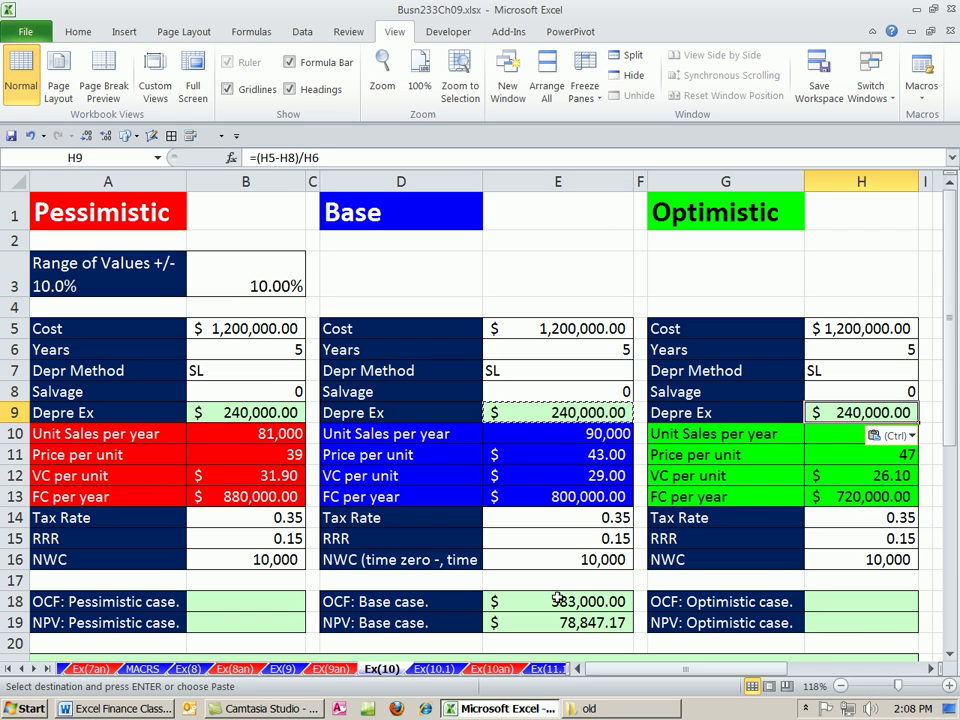
# Step: Check the Base case OCF formula in E18, and copy the OCF and NPV formulas from E18:E19 into the Pessimistic cells B18:B19
pyautogui.moveTo(559, 602); pyautogui.dragTo(560, 617)
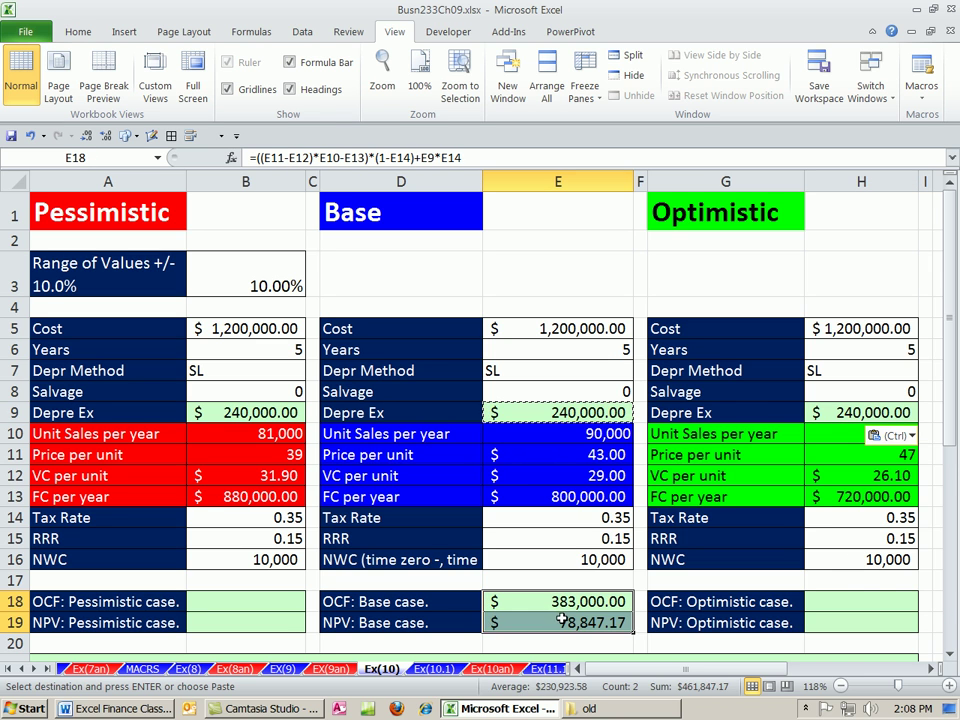
pyautogui.press('ctrl')
pyautogui.click(563, 601)
pyautogui.doubleClick(563, 601)
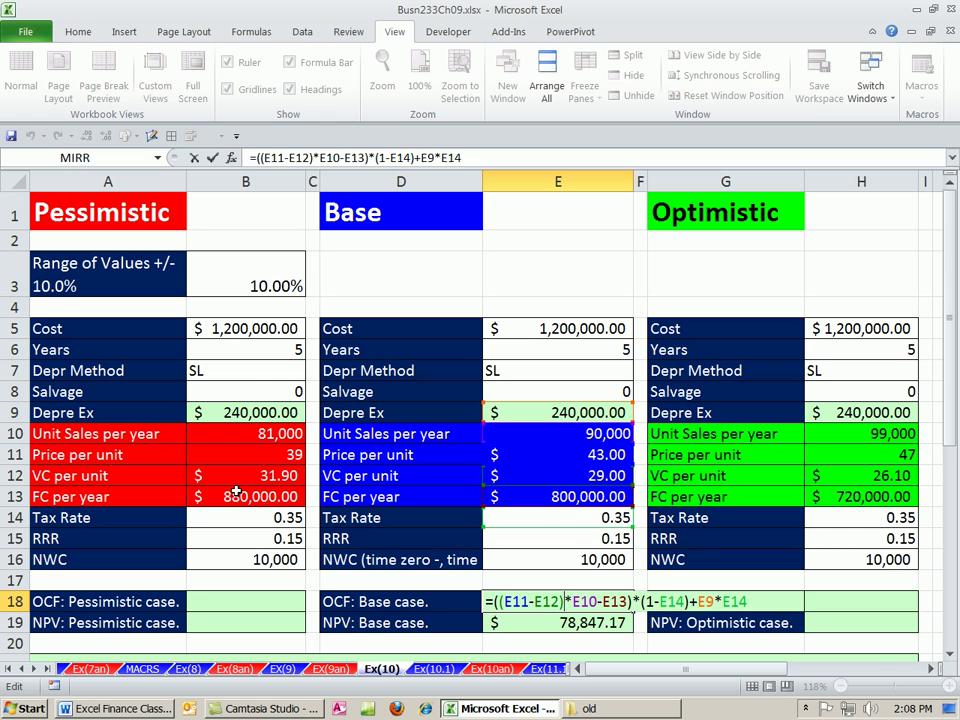
pyautogui.hotkey('ctrl', 'Return')
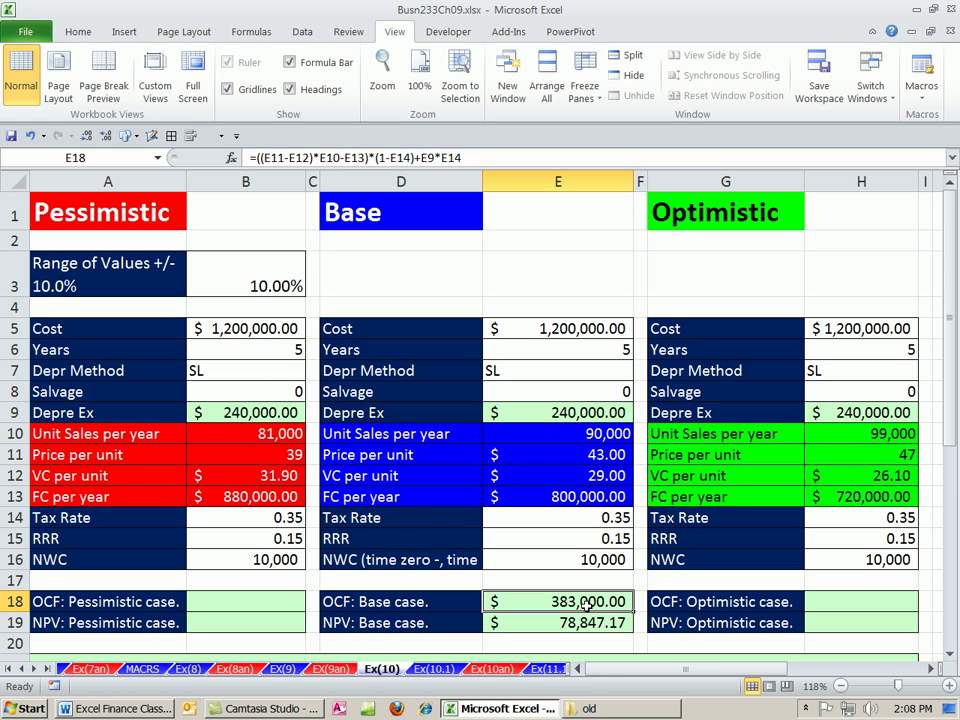
pyautogui.moveTo(585, 605); pyautogui.dragTo(590, 622)
pyautogui.hotkey('ctrl', 'c')
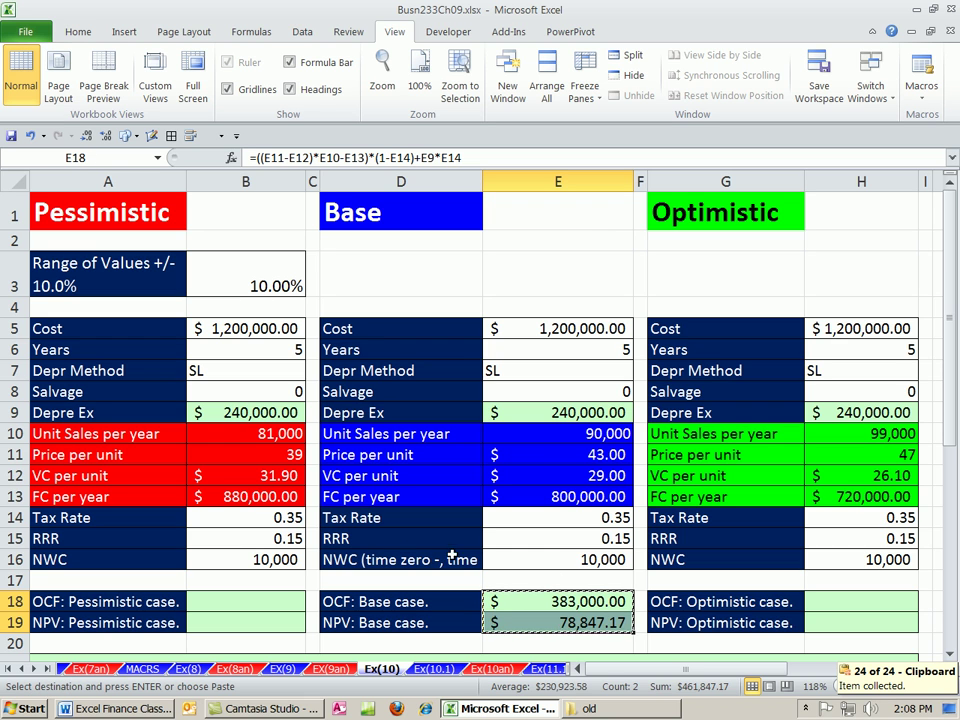
pyautogui.click(263, 603)
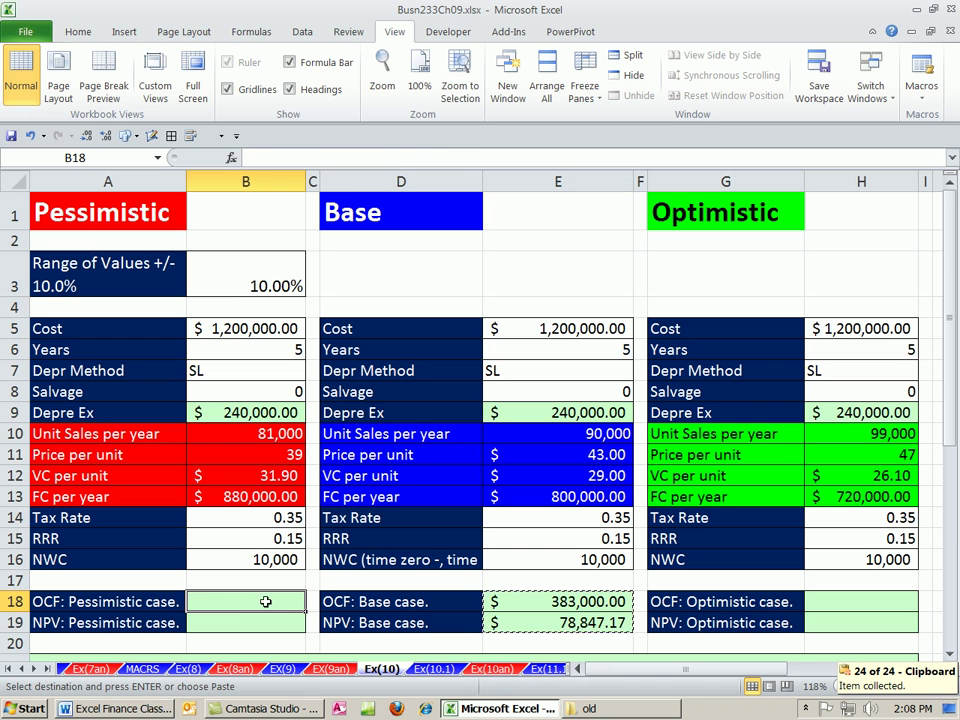
pyautogui.hotkey('ctrl', 'v')
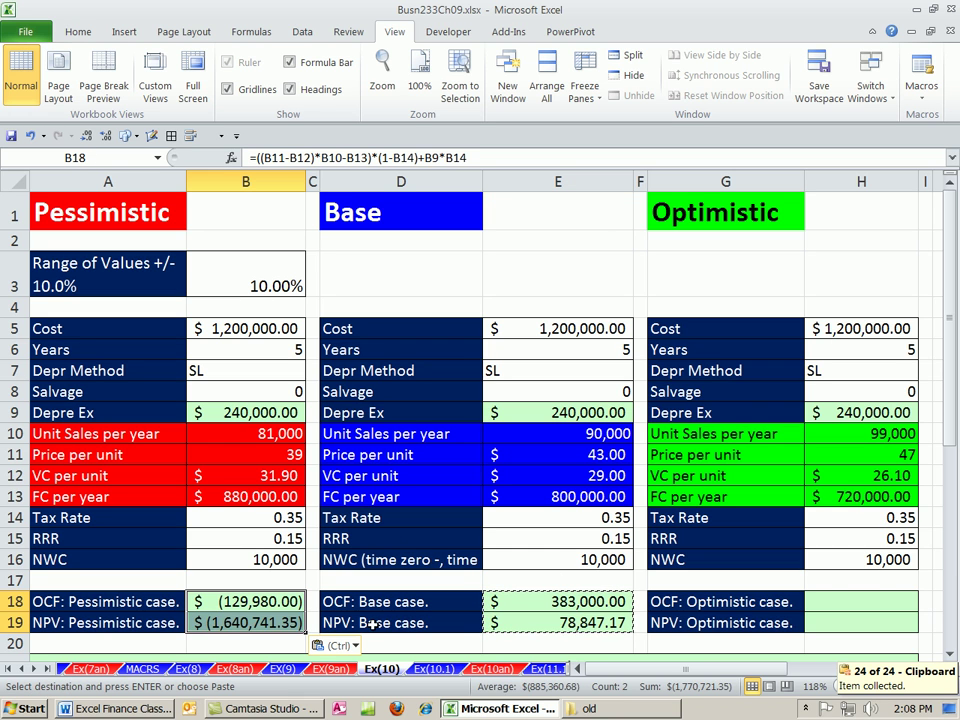
# Step: Paste the copied OCF and NPV formulas into the Optimistic cells H18:H19 and check the NPV formula in H19
pyautogui.click(866, 601)
pyautogui.hotkey('ctrl', 'v')
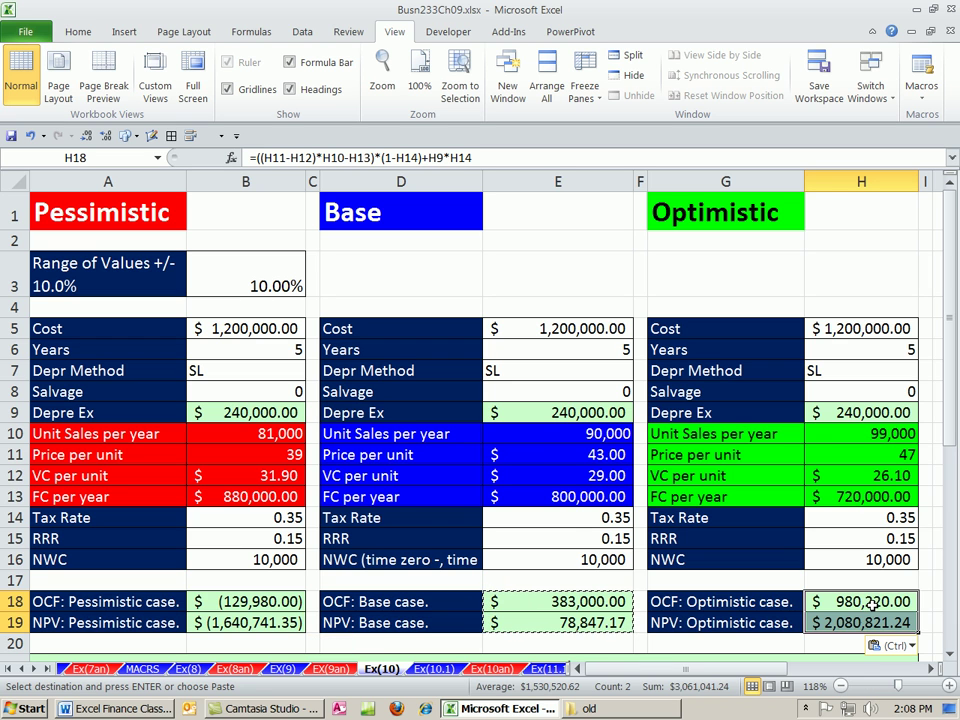
pyautogui.press('Escape')
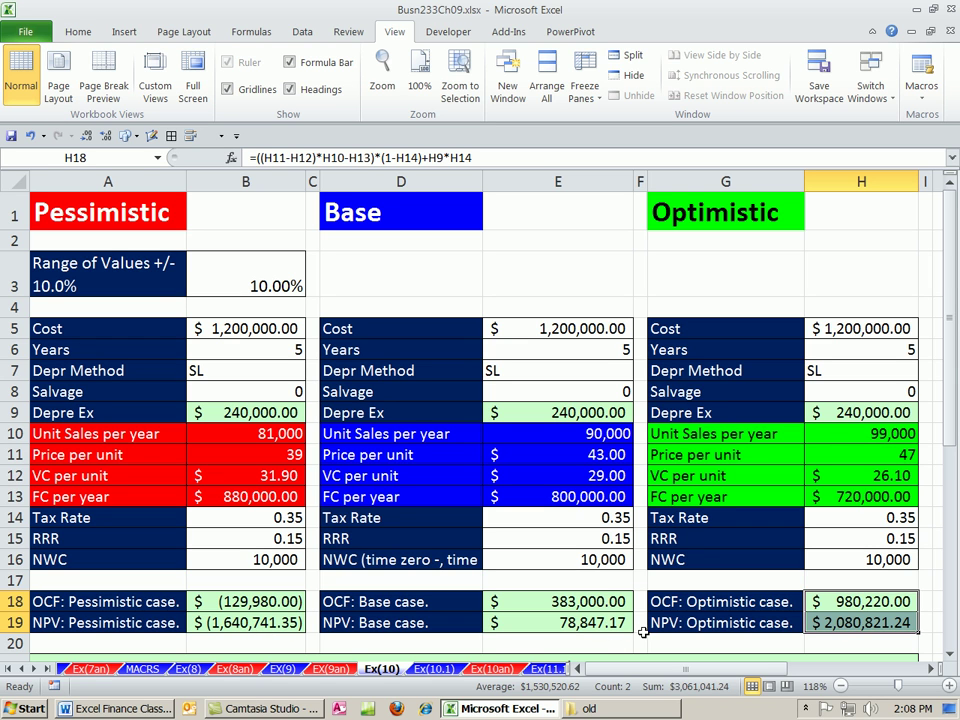
pyautogui.click(832, 622)
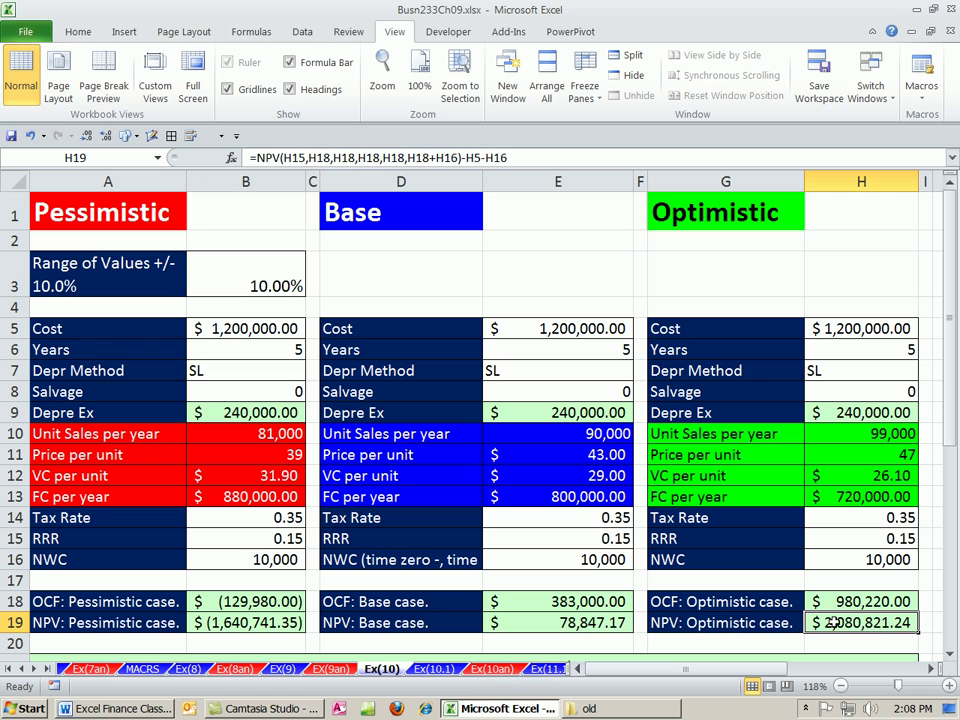
# Step: Switch to the Ex(10.1) sheet and review the Pesimistic values in F6:F9 and the Optimistic values in G6:G9
pyautogui.click(434, 669)
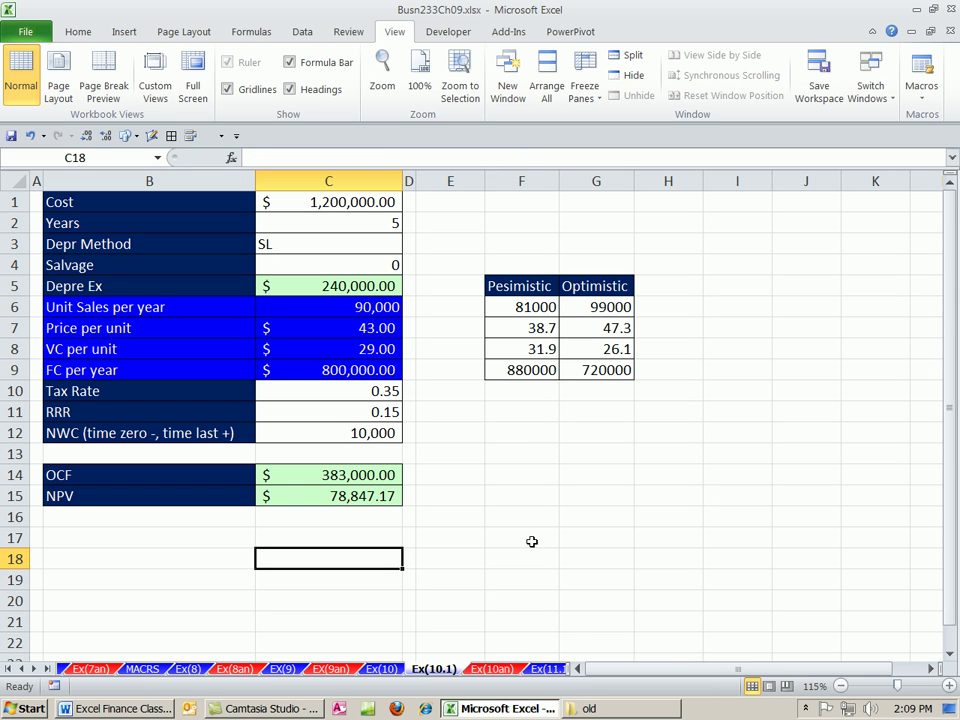
pyautogui.moveTo(533, 310); pyautogui.dragTo(531, 366)
pyautogui.moveTo(615, 311); pyautogui.dragTo(619, 369)
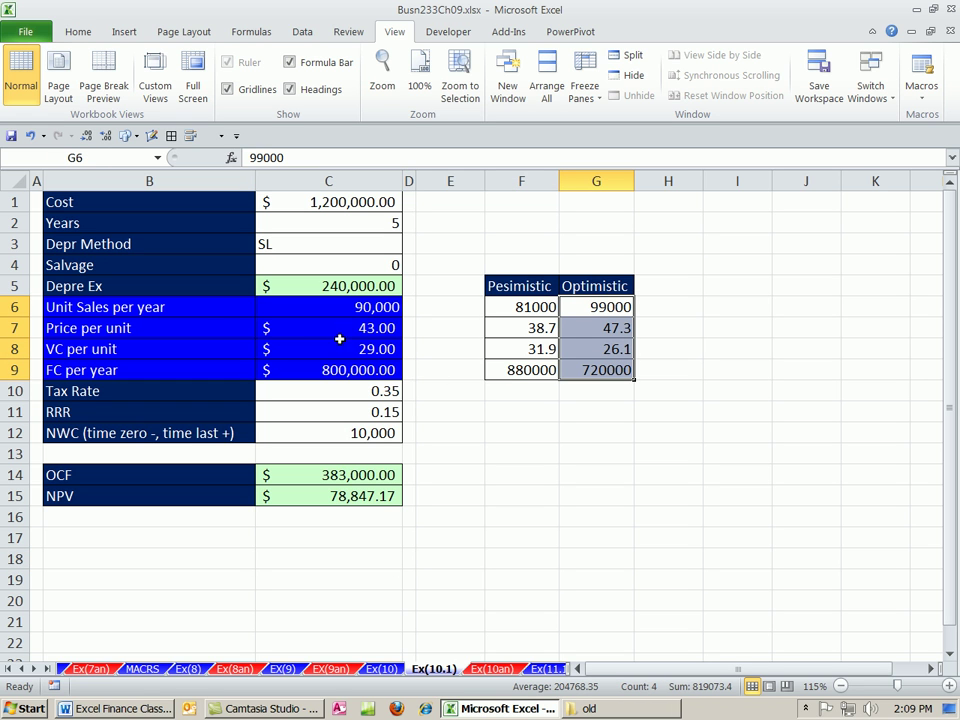
# Step: Add a scenario named Base in the Scenario Manager with changing cells B6:C9, keeping the current labels and values
pyautogui.moveTo(205, 304); pyautogui.dragTo(407, 377)
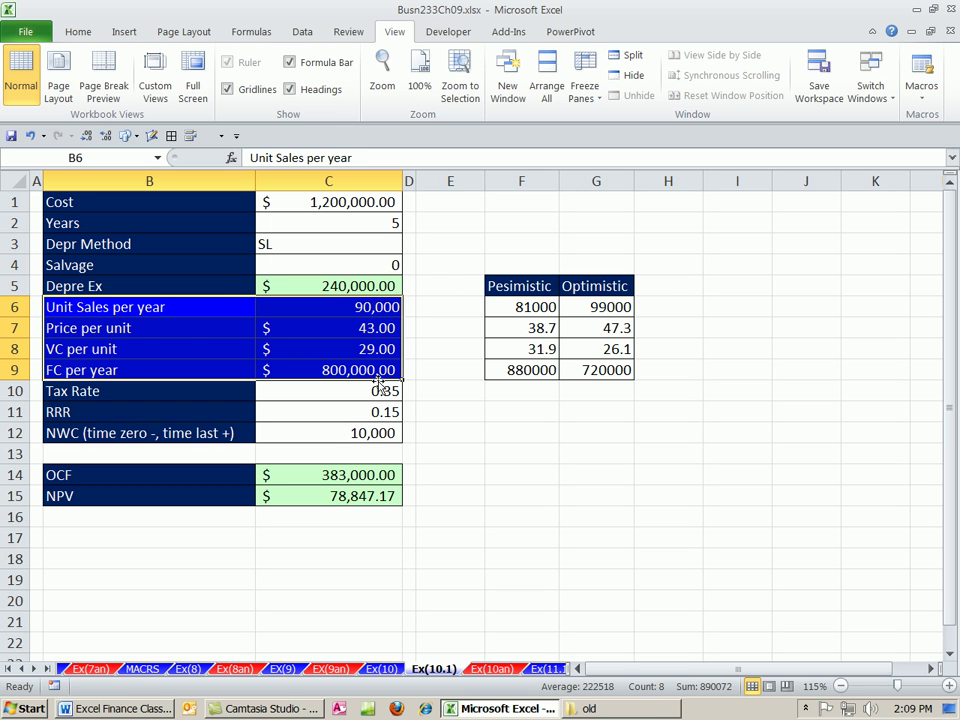
pyautogui.click(303, 33)
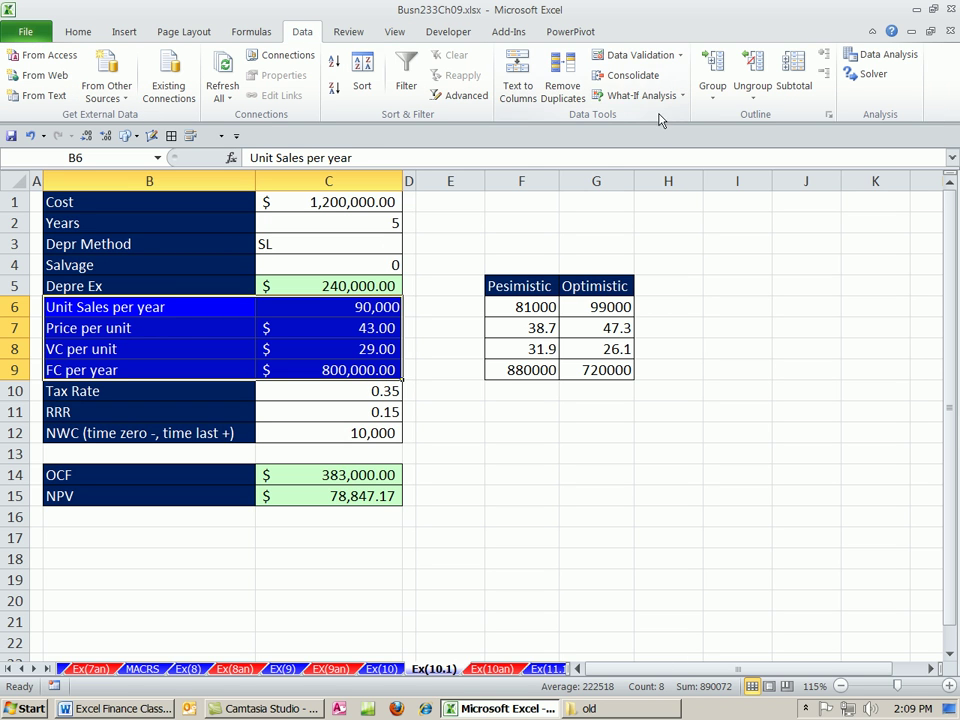
pyautogui.click(683, 97)
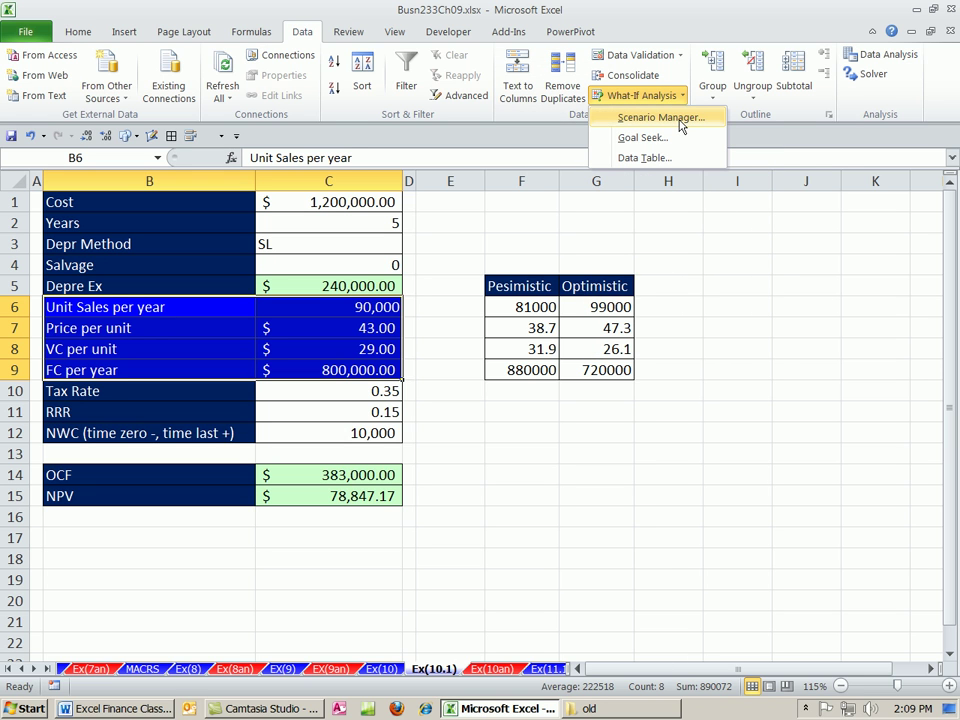
pyautogui.click(660, 118)
pyautogui.moveTo(498, 204); pyautogui.dragTo(575, 264)
pyautogui.click(730, 291)
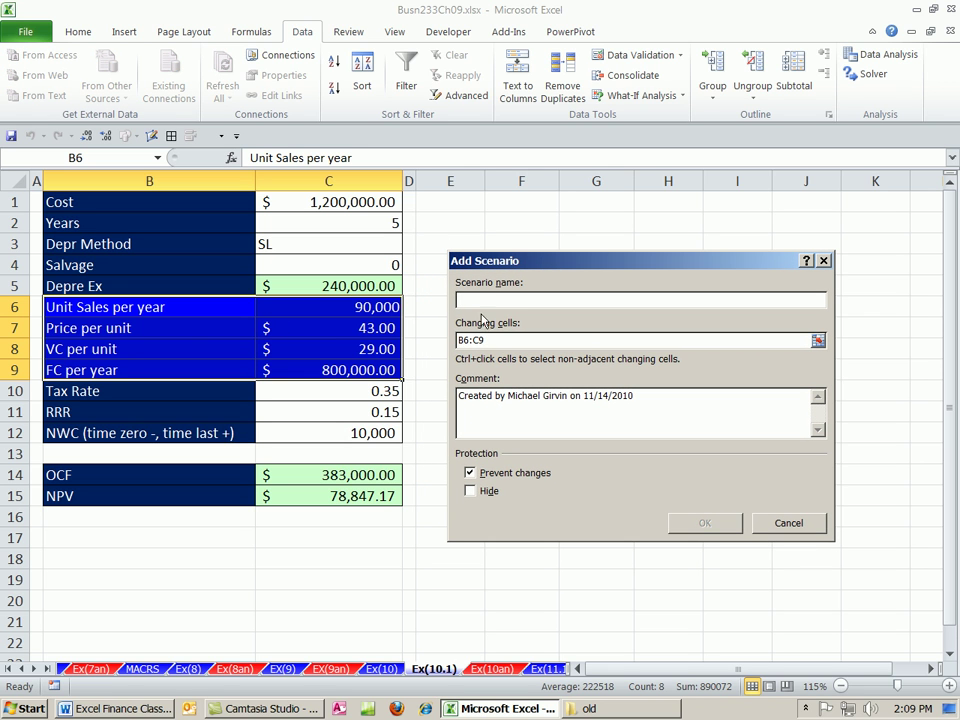
pyautogui.write('Base')
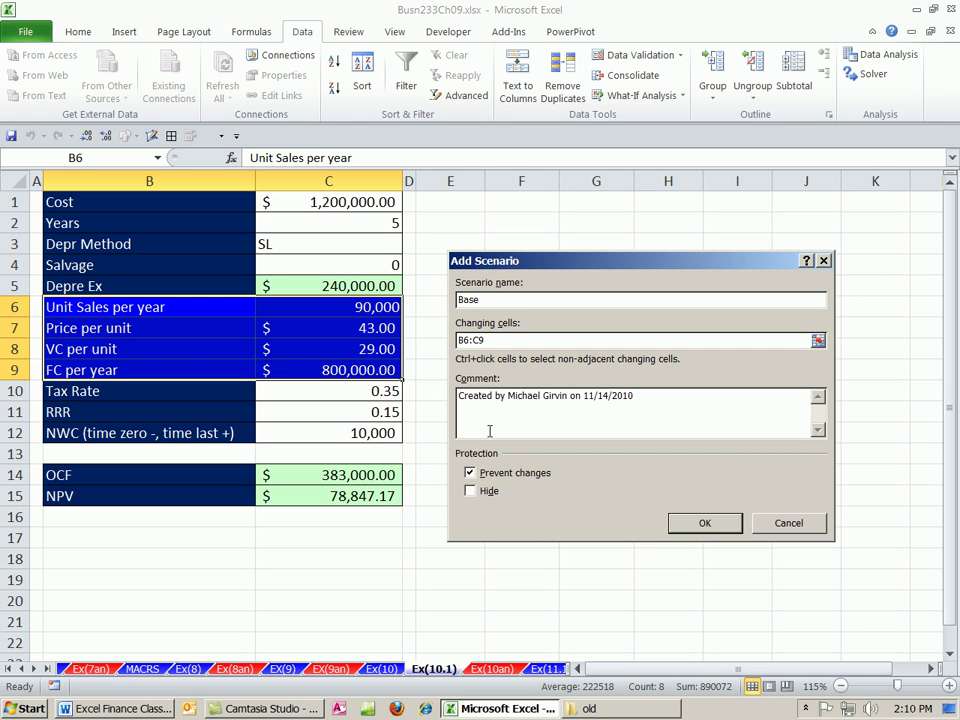
pyautogui.click(704, 524)
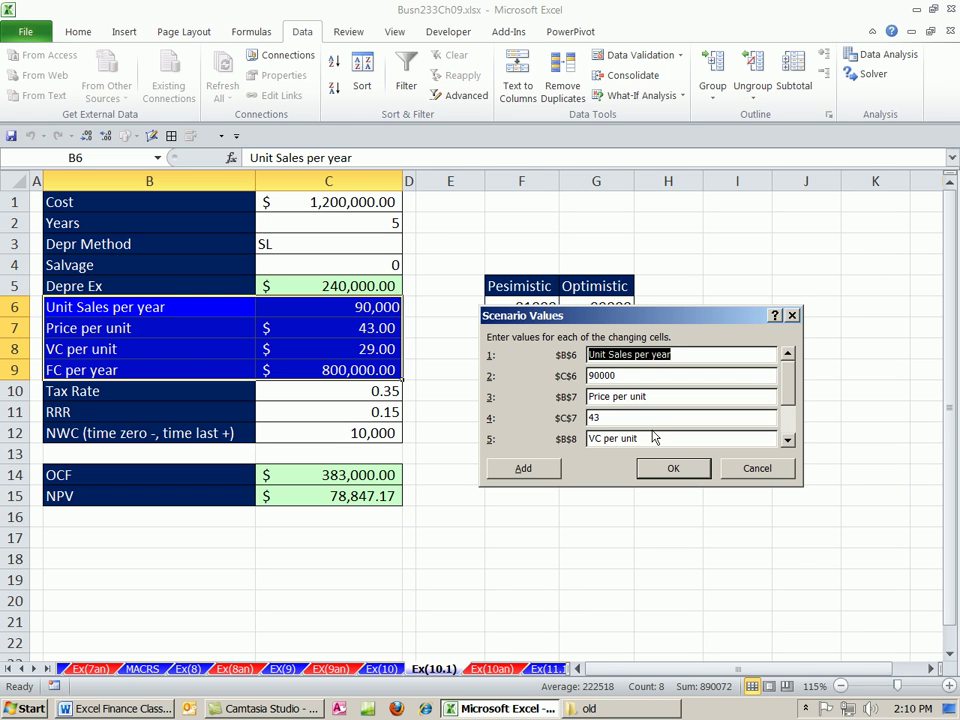
pyautogui.click(670, 472)
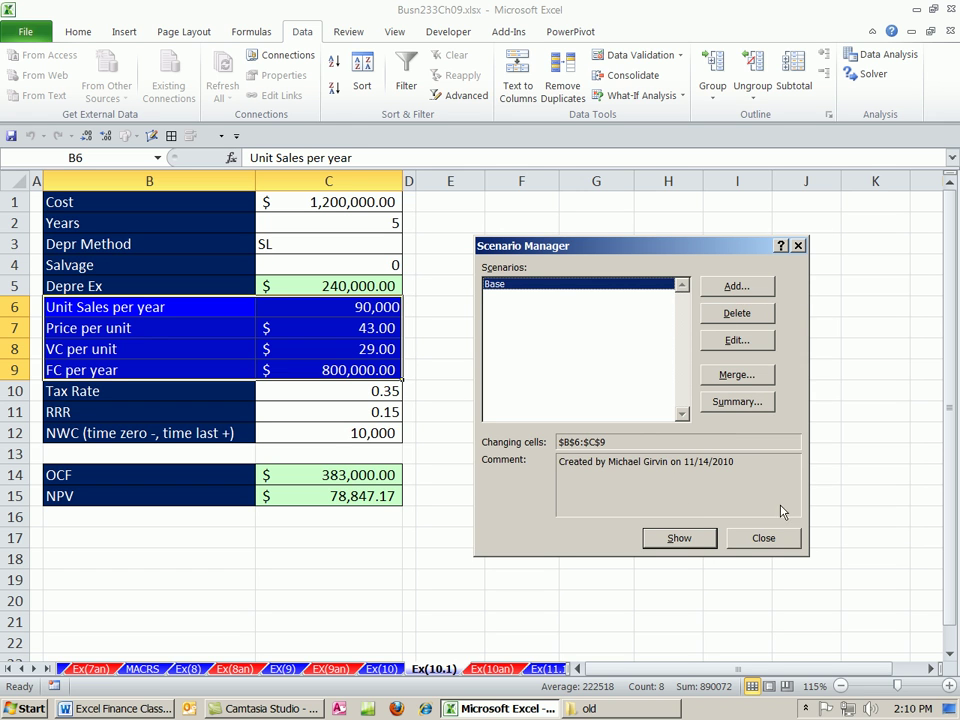
pyautogui.click(762, 539)
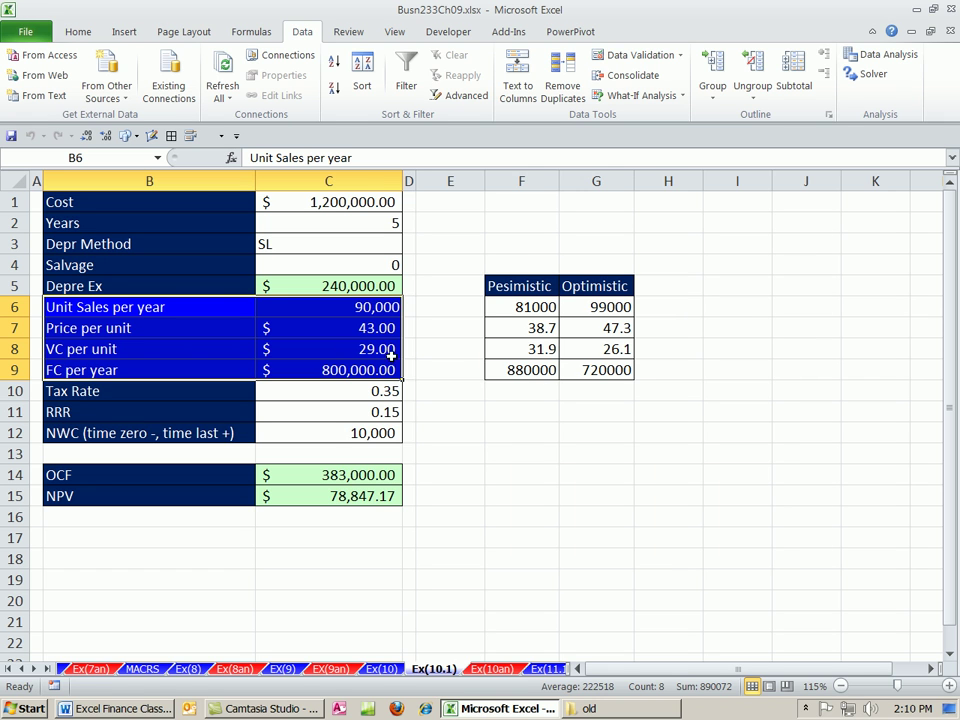
# Step: Copy the Pesimistic values from F6:F9 and paste them as values only into C6:C9
pyautogui.click(343, 307)
pyautogui.moveTo(530, 307); pyautogui.dragTo(534, 366)
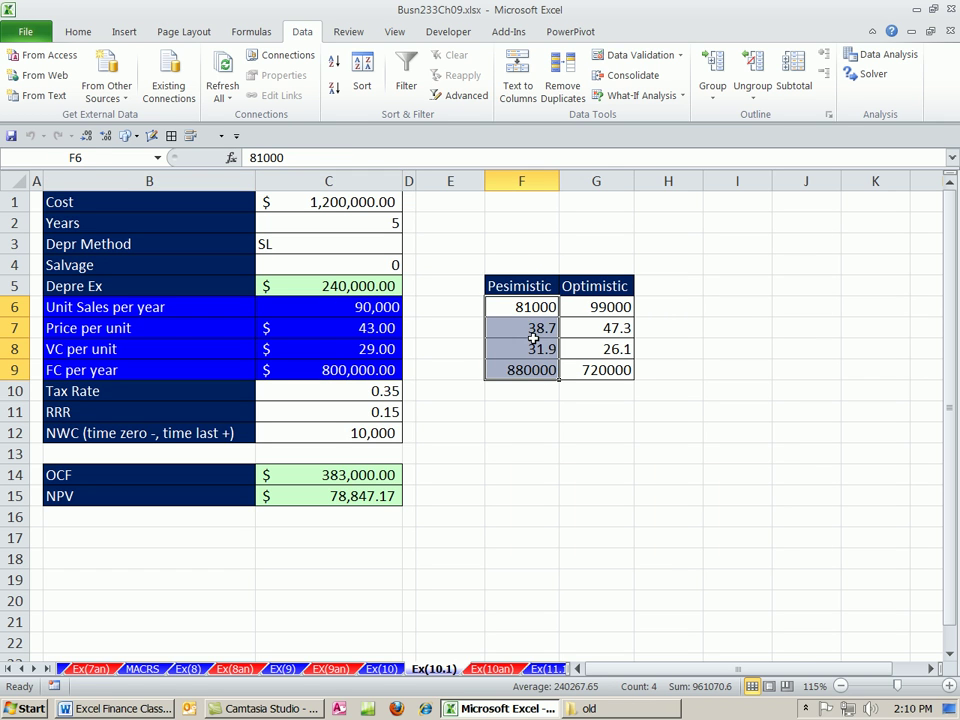
pyautogui.hotkey('ctrl', 'c')
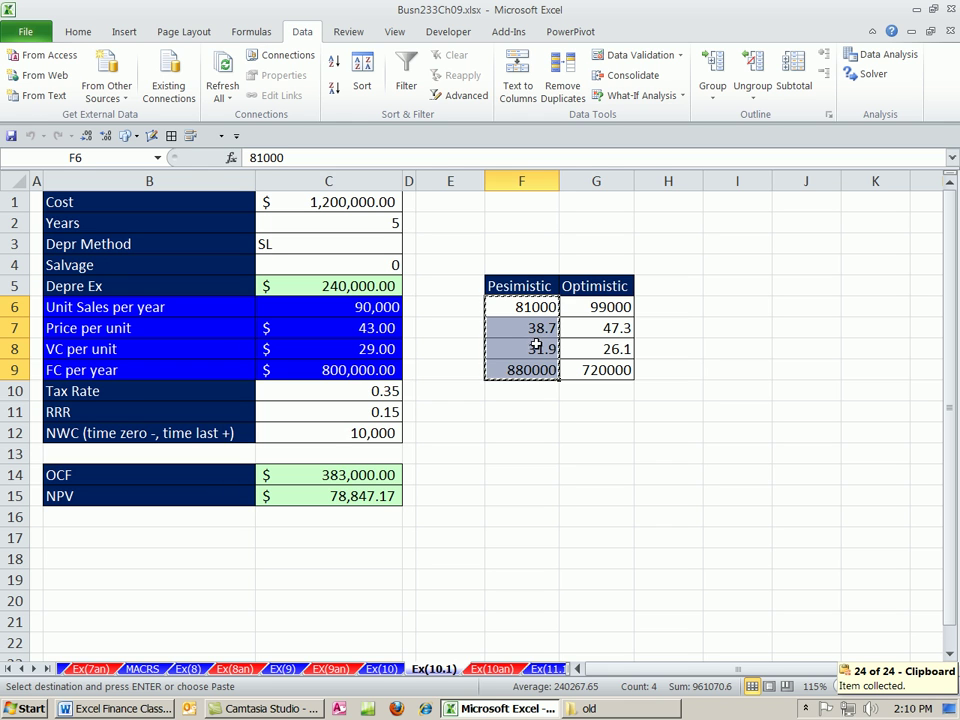
pyautogui.click(337, 307)
pyautogui.rightClick(337, 307)
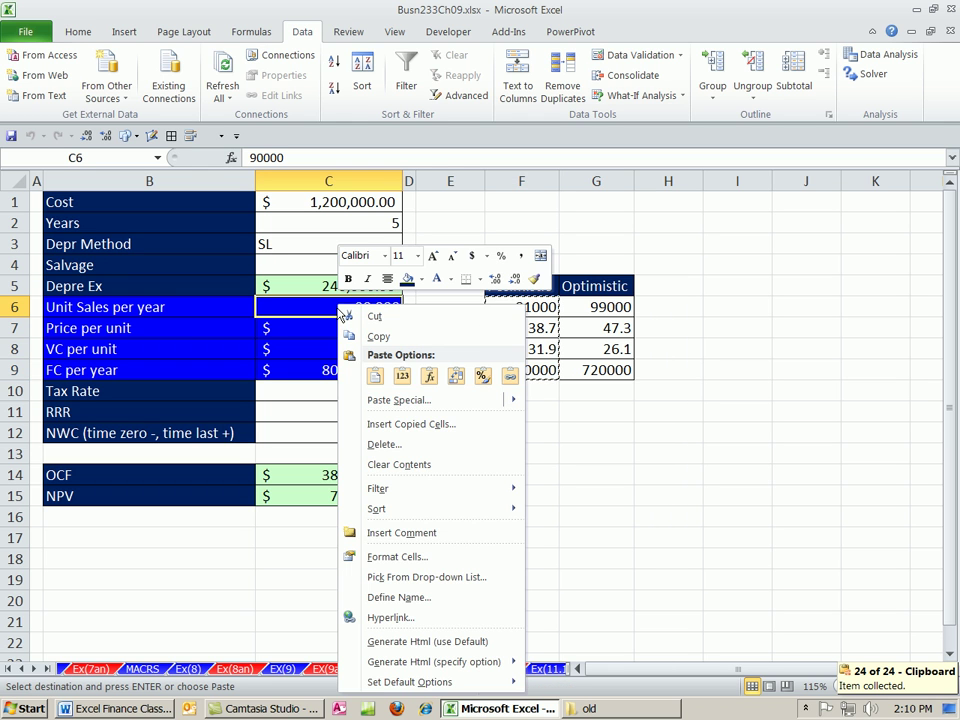
pyautogui.click(400, 403)
pyautogui.moveTo(346, 255); pyautogui.dragTo(531, 247)
pyautogui.click(455, 324)
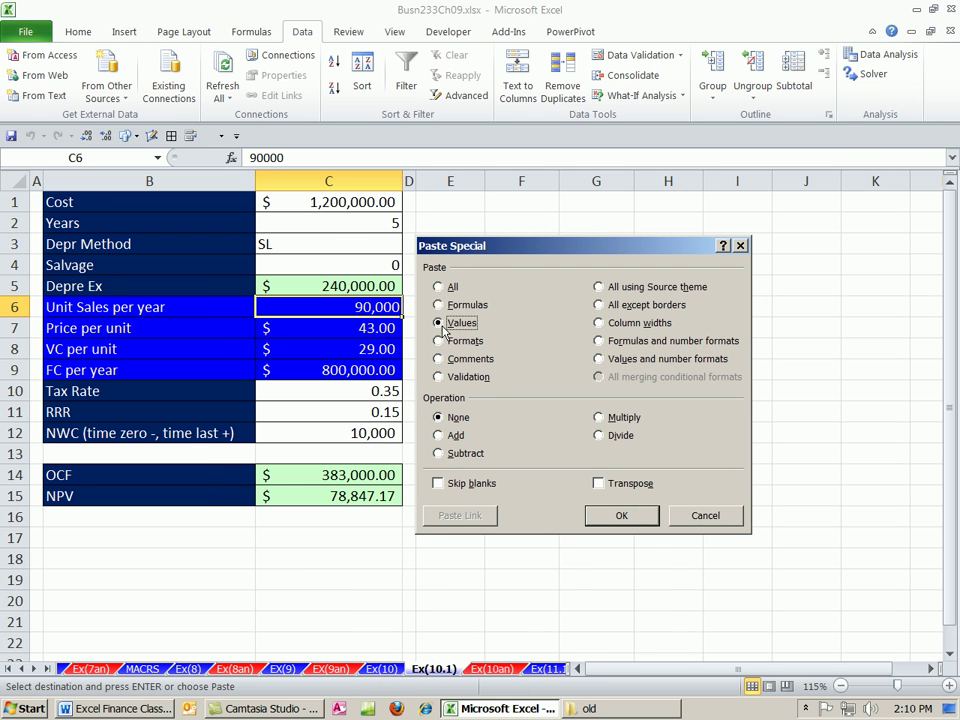
pyautogui.moveTo(559, 246); pyautogui.dragTo(590, 196)
pyautogui.click(643, 468)
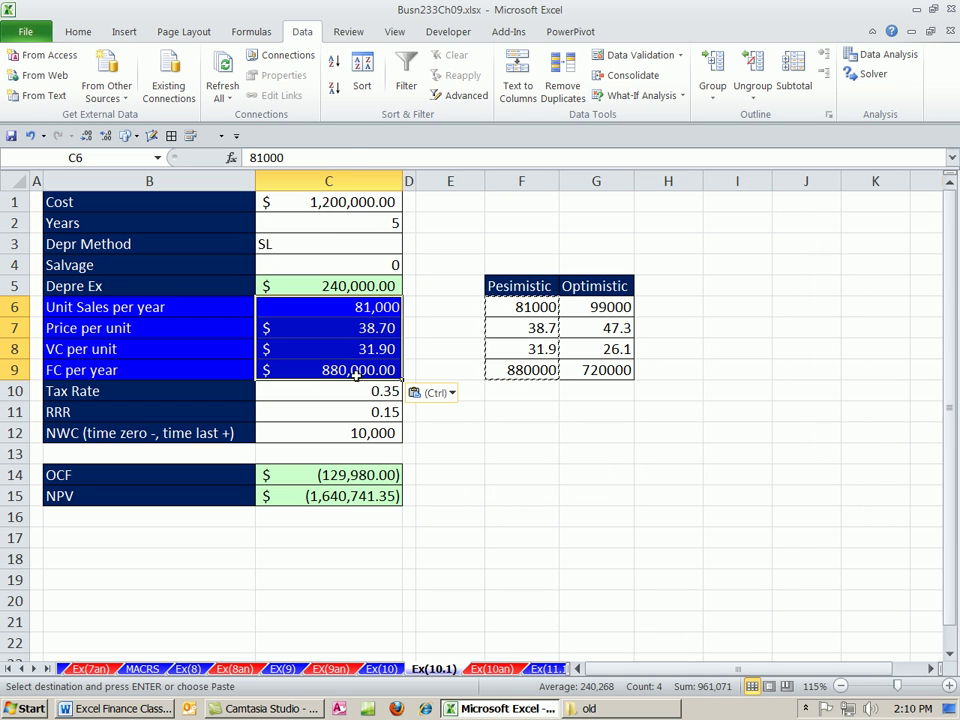
# Step: Add a scenario named Pesimistic in the Scenario Manager with changing cells B6:C9, keeping the current cell values
pyautogui.moveTo(200, 308); pyautogui.dragTo(358, 378)
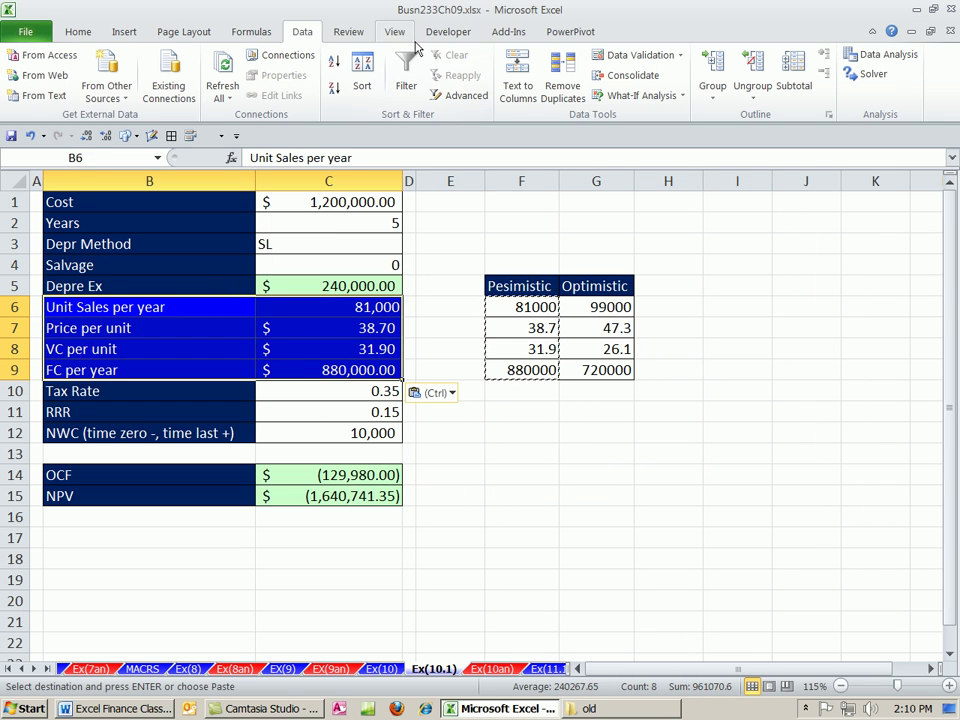
pyautogui.click(685, 100)
pyautogui.click(668, 119)
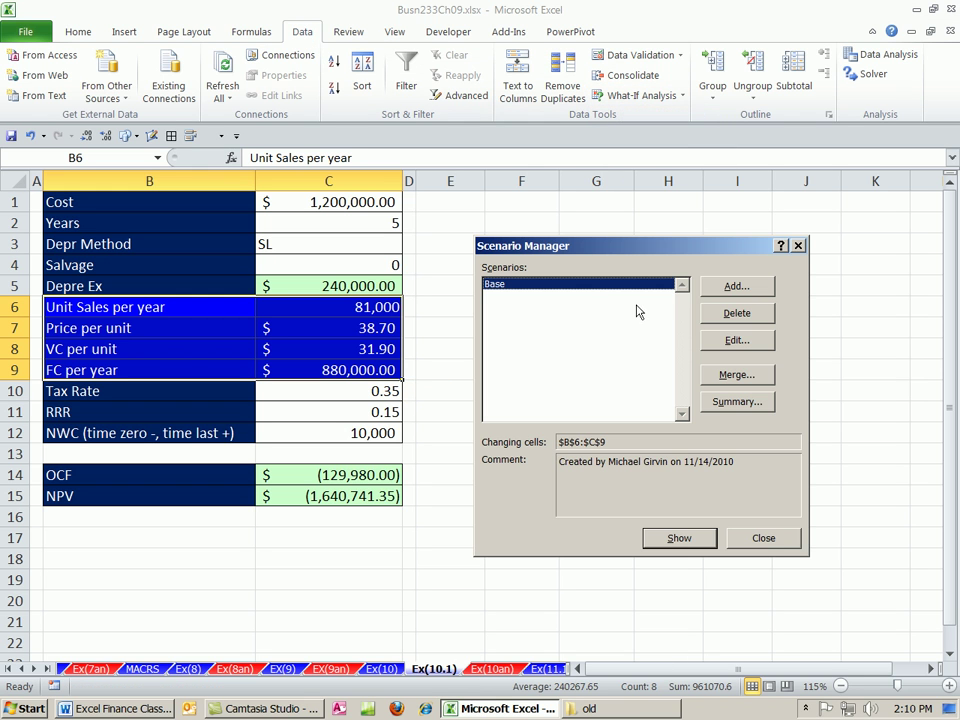
pyautogui.click(735, 288)
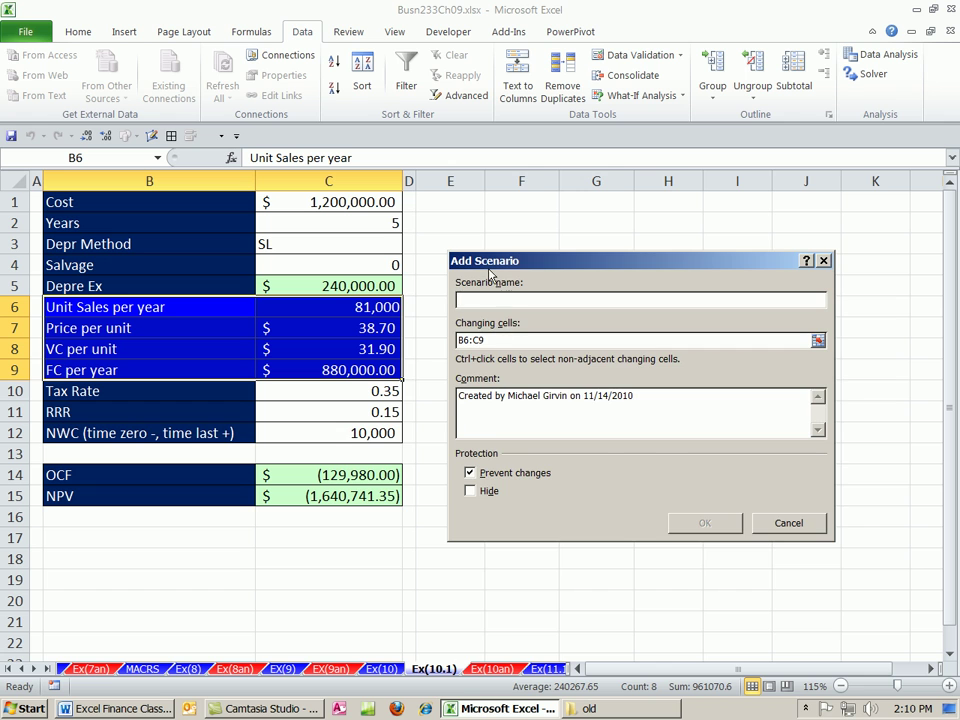
pyautogui.moveTo(490, 273); pyautogui.dragTo(498, 357)
pyautogui.write('Pesimistic')
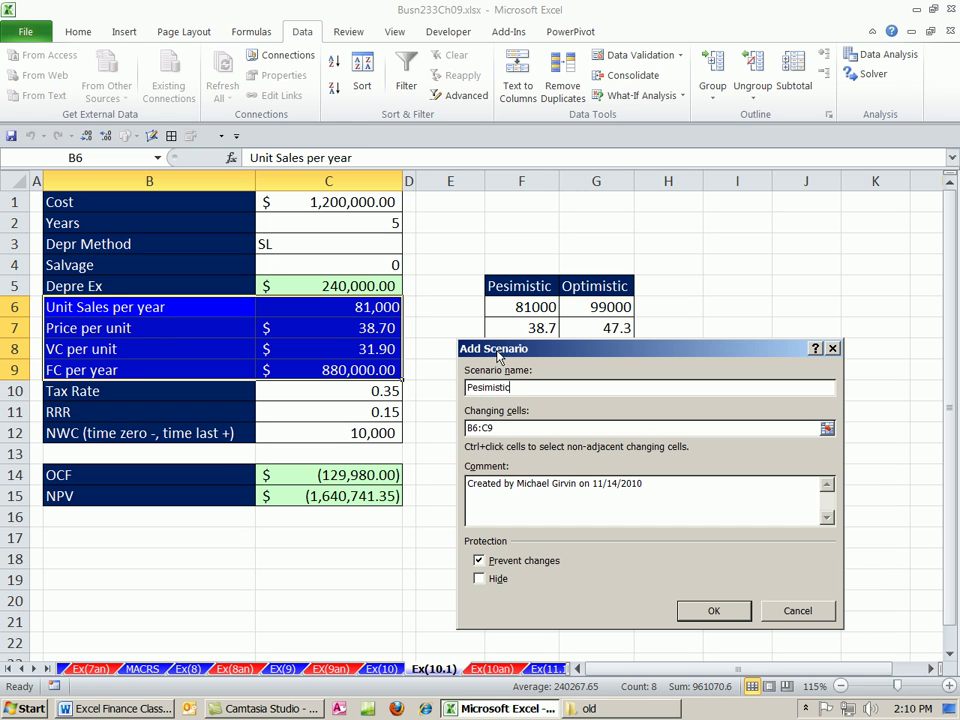
pyautogui.moveTo(553, 349); pyautogui.dragTo(531, 253)
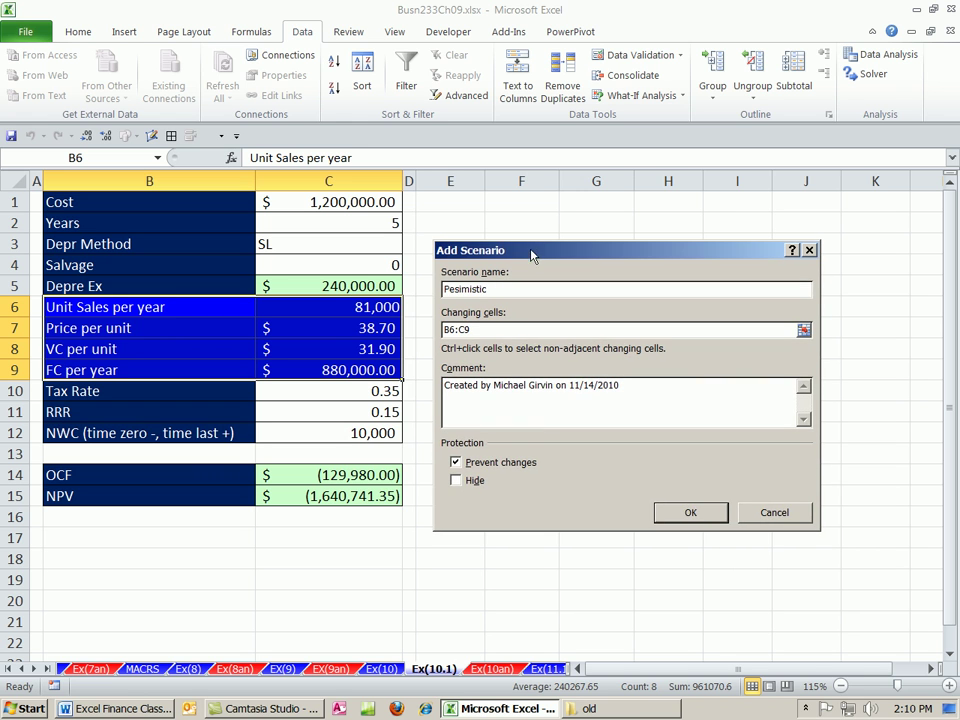
pyautogui.click(691, 513)
pyautogui.click(676, 460)
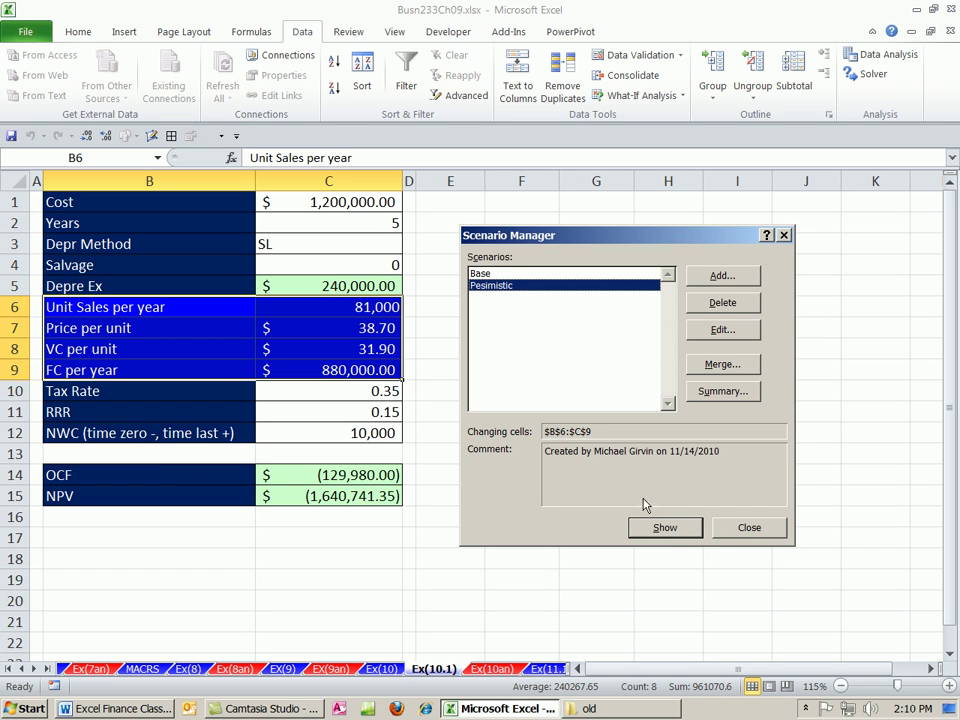
pyautogui.click(786, 235)
# Step: Copy the Optimistic values from G6:G9 and paste them as values only into C6:C9
pyautogui.moveTo(621, 306); pyautogui.dragTo(611, 373)
pyautogui.hotkey('ctrl', 'c')
pyautogui.rightClick(350, 306)
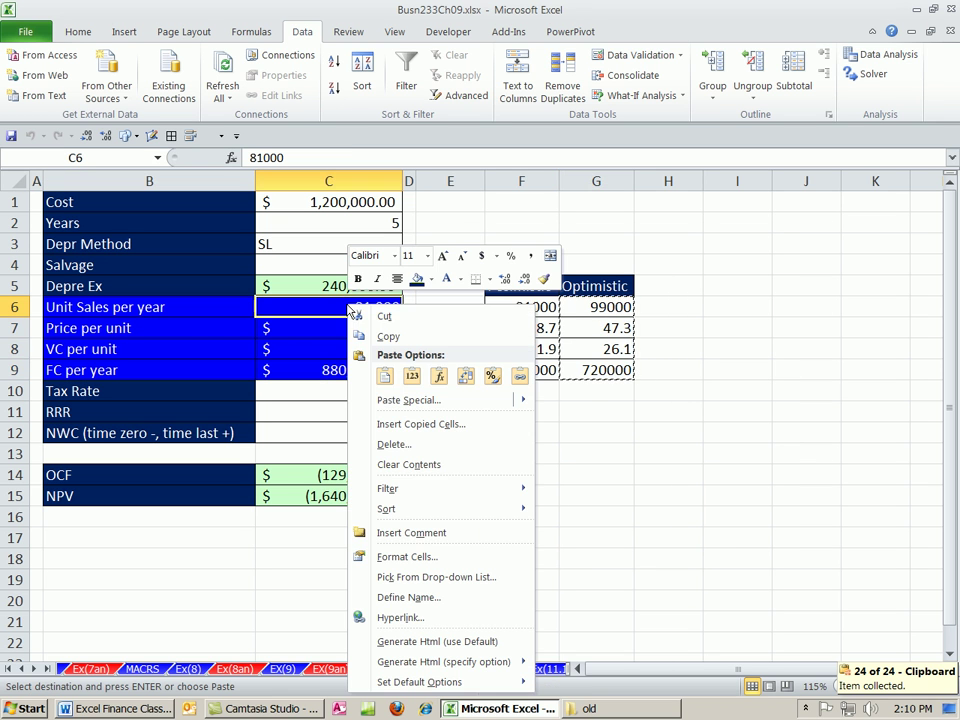
pyautogui.click(407, 401)
pyautogui.click(281, 328)
pyautogui.click(443, 521)
# Step: Add a scenario named Optimistic in the Scenario Manager with changing cells B6:C9, keeping the current cell values
pyautogui.moveTo(221, 311); pyautogui.dragTo(380, 370)
pyautogui.click(441, 296)
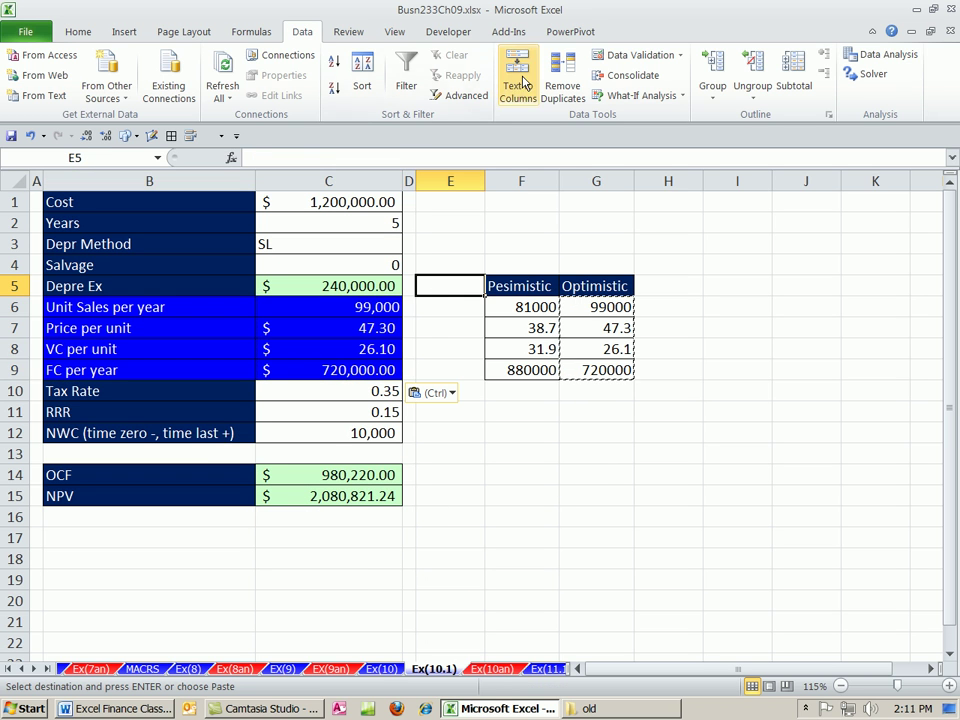
pyautogui.click(680, 97)
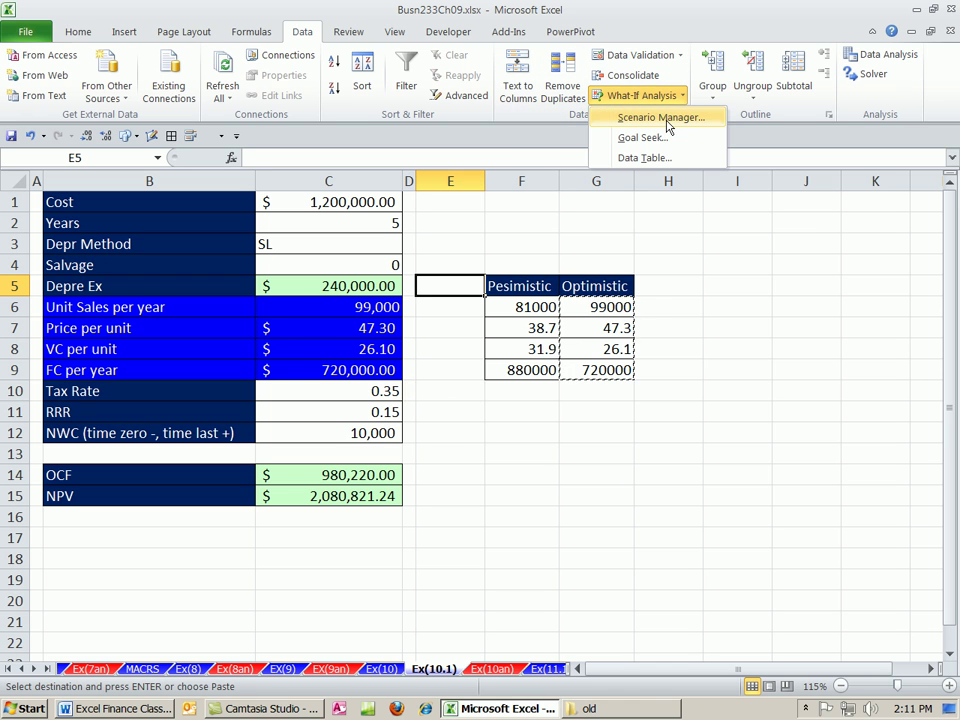
pyautogui.click(668, 120)
pyautogui.click(722, 275)
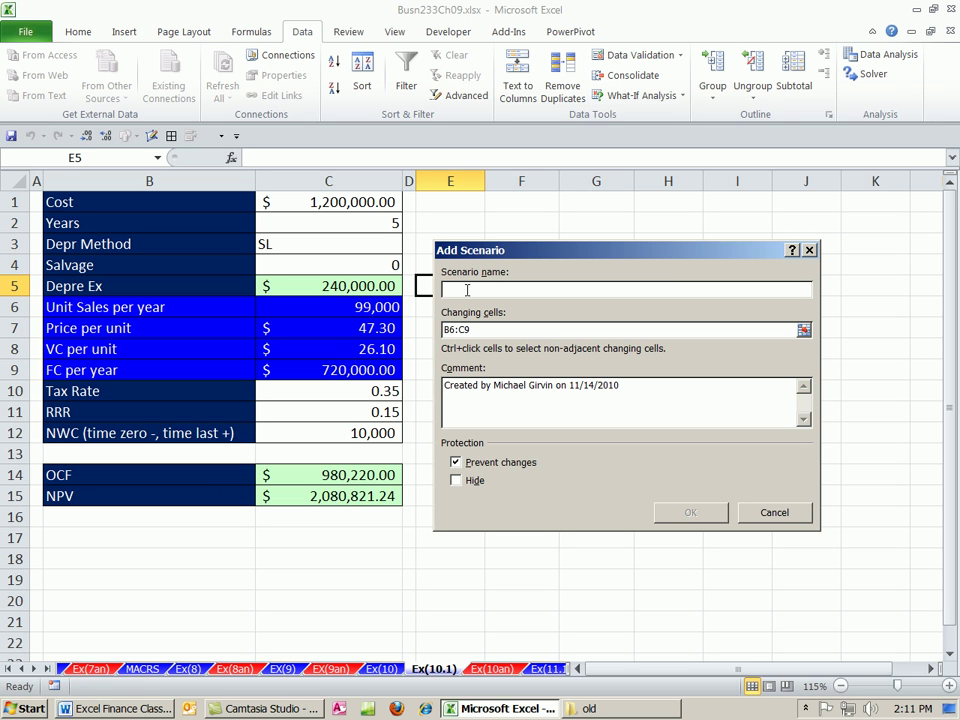
pyautogui.write('Optimistic')
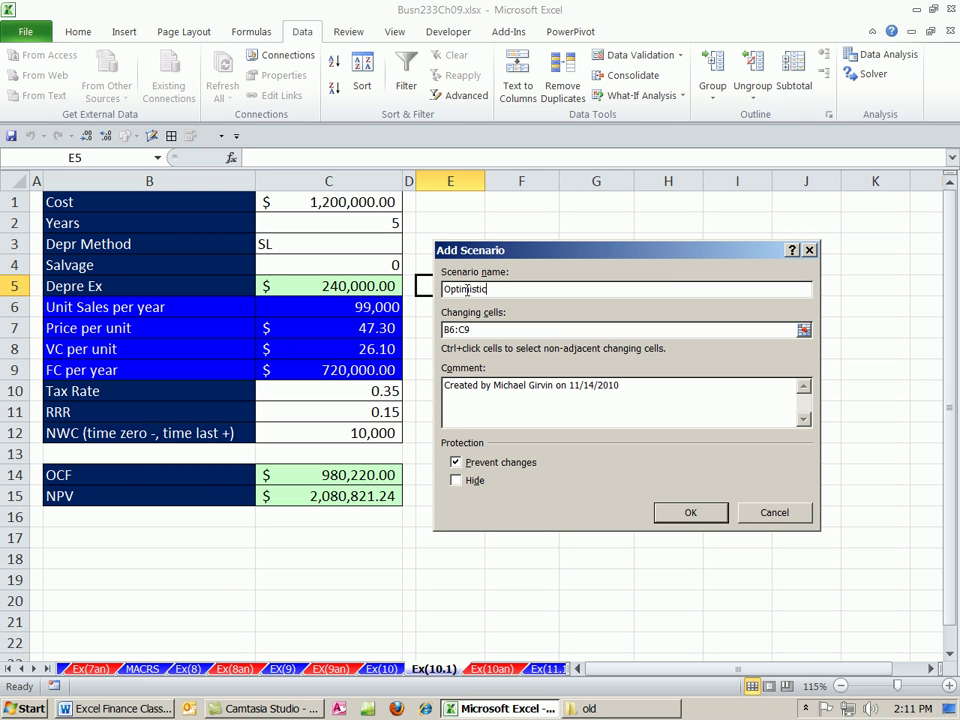
pyautogui.click(714, 521)
pyautogui.click(664, 456)
# Step: Show the Base, Pesimistic and Optimistic scenarios one after another from the Scenario Manager to compare OCF and NPV
pyautogui.moveTo(512, 243); pyautogui.dragTo(467, 257)
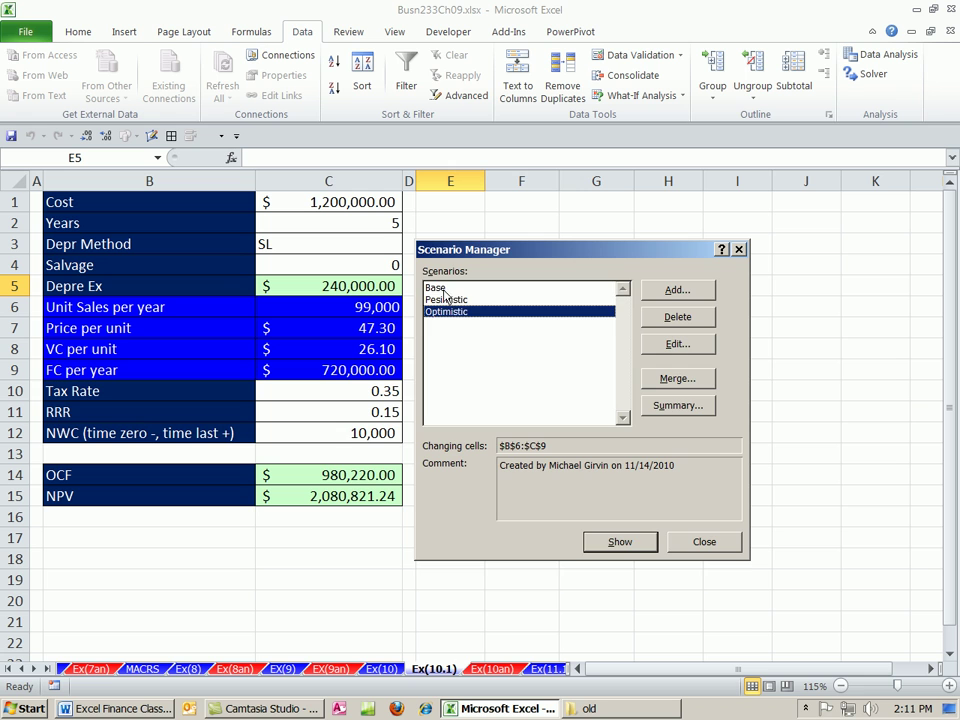
pyautogui.click(443, 289)
pyautogui.moveTo(451, 250); pyautogui.dragTo(491, 248)
pyautogui.click(658, 542)
pyautogui.click(488, 299)
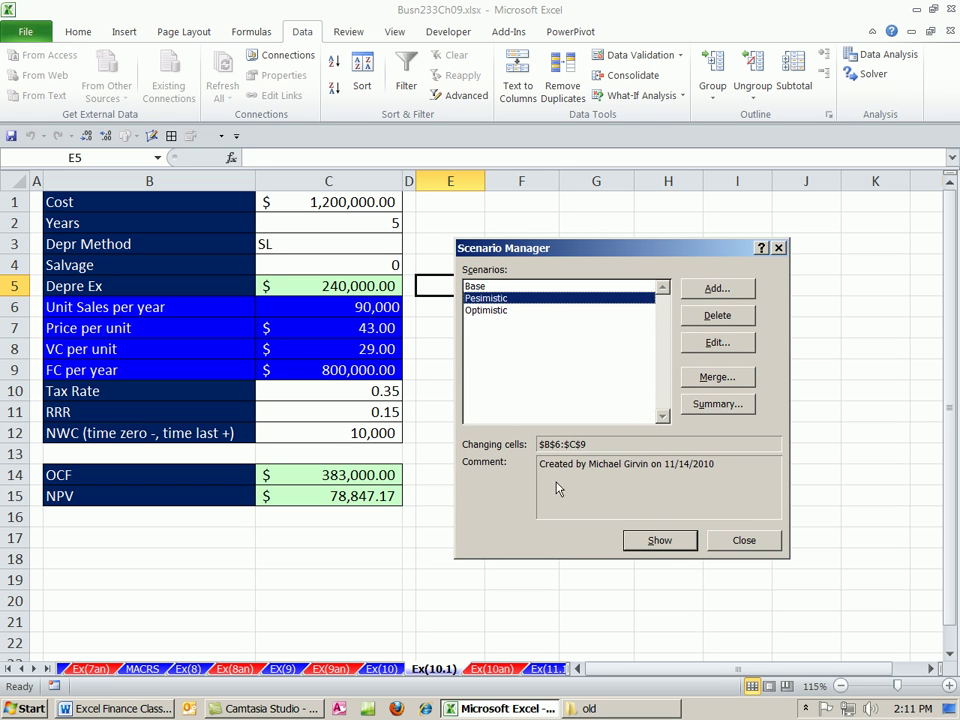
pyautogui.click(656, 541)
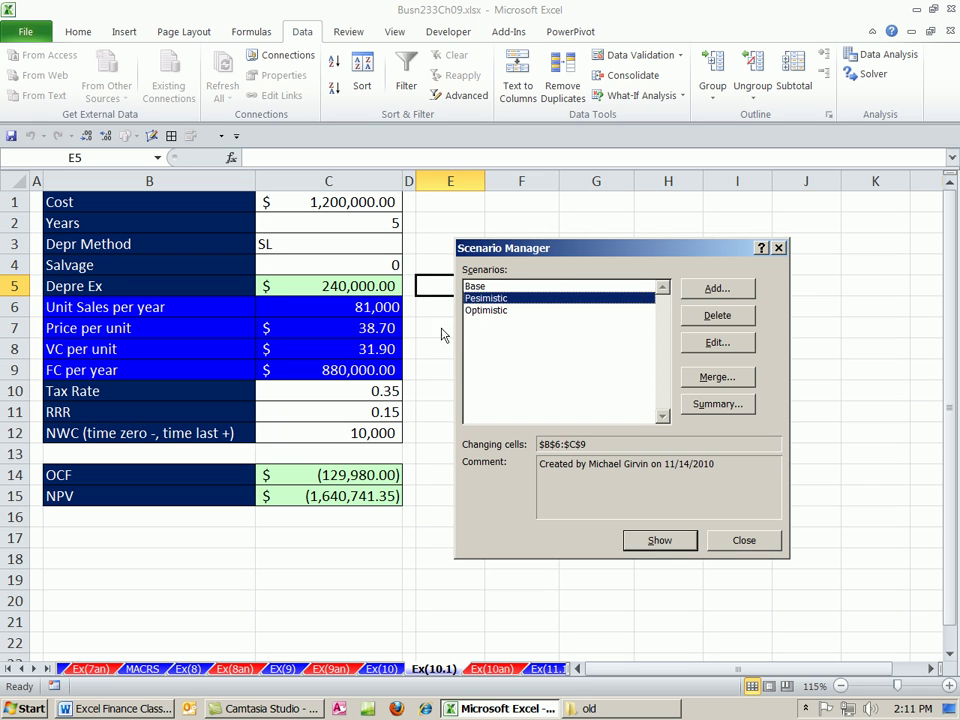
pyautogui.click(483, 311)
pyautogui.click(660, 541)
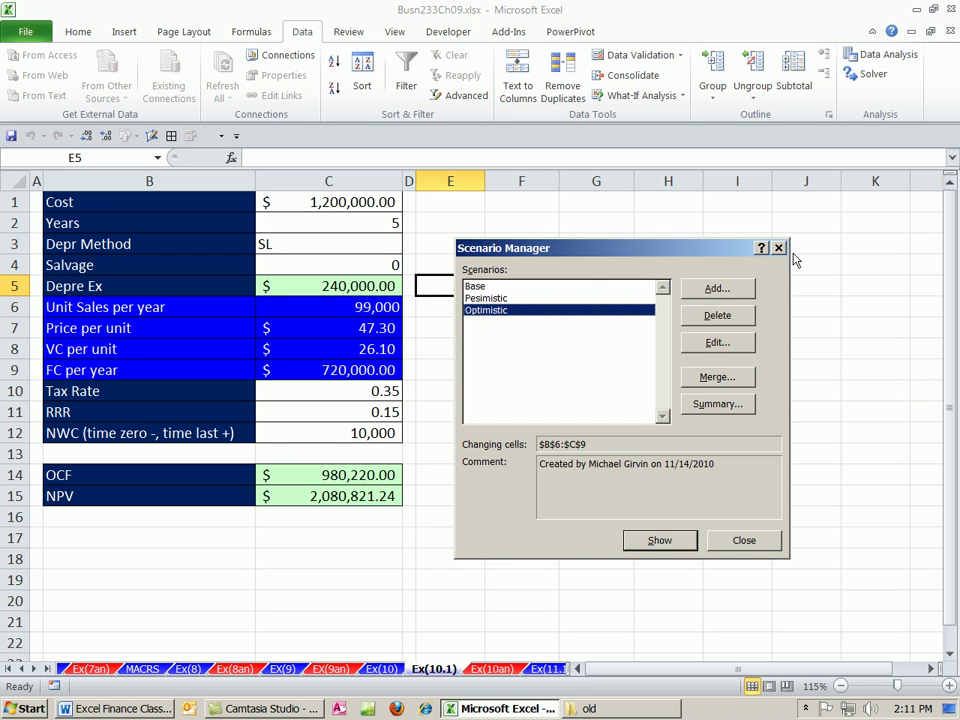
pyautogui.click(744, 541)
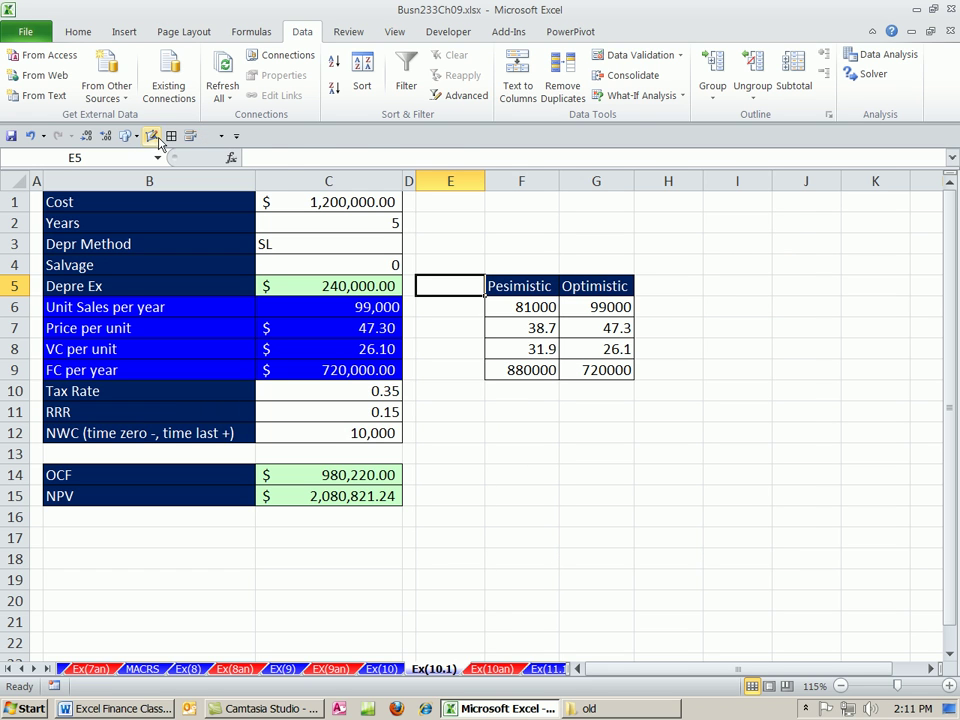
# Step: Remove the Scenario list from the Quick Access Toolbar and display All Commands in the toolbar's customization options
pyautogui.rightClick(210, 138)
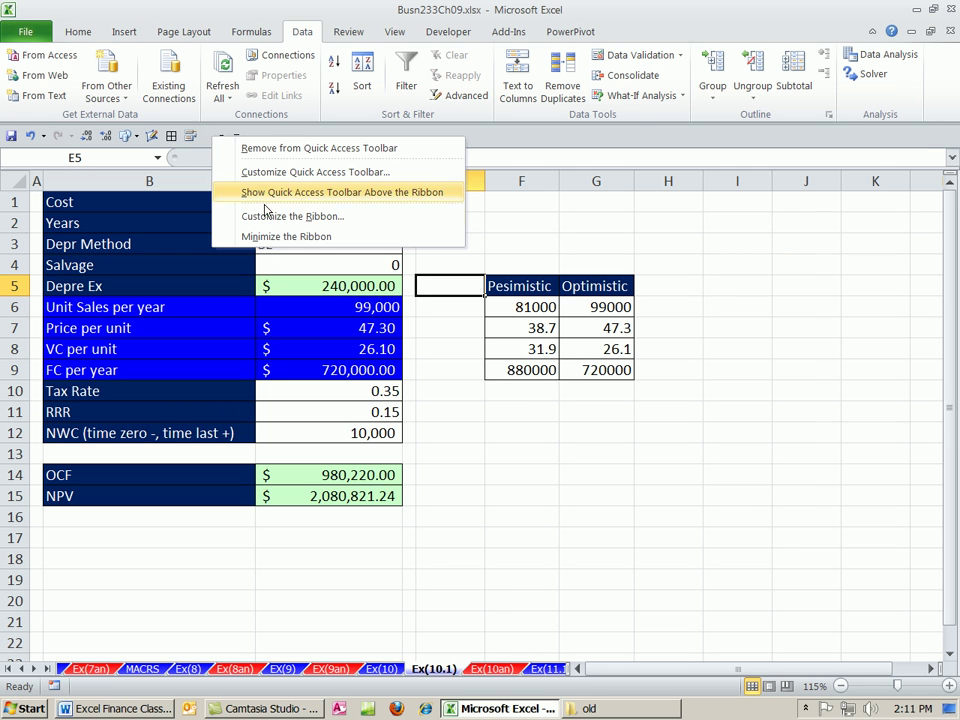
pyautogui.click(285, 149)
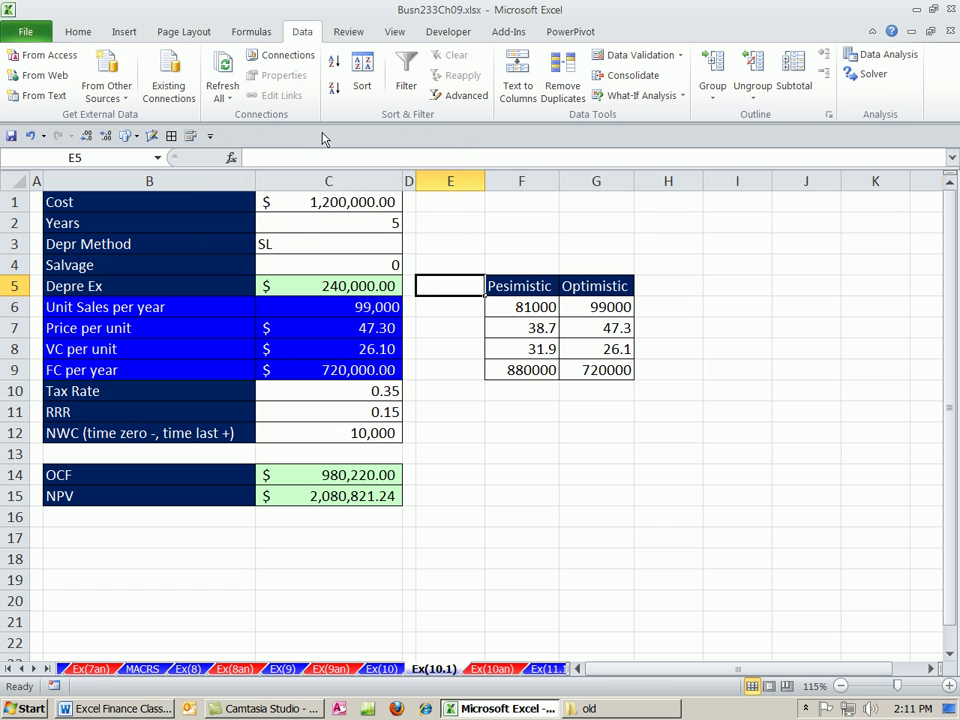
pyautogui.rightClick(85, 137)
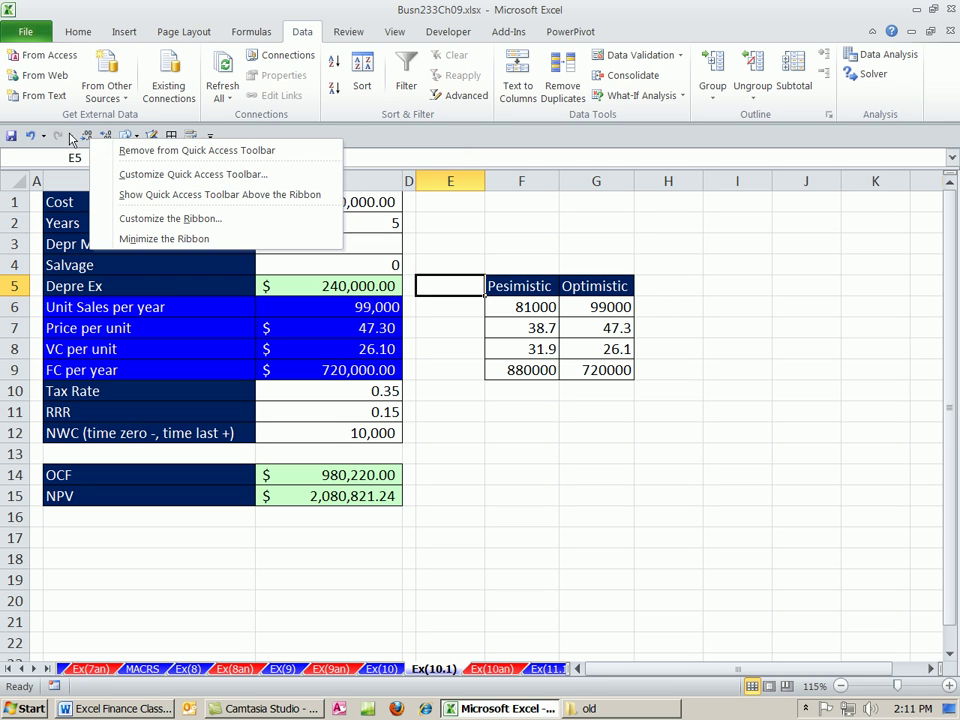
pyautogui.rightClick(82, 137)
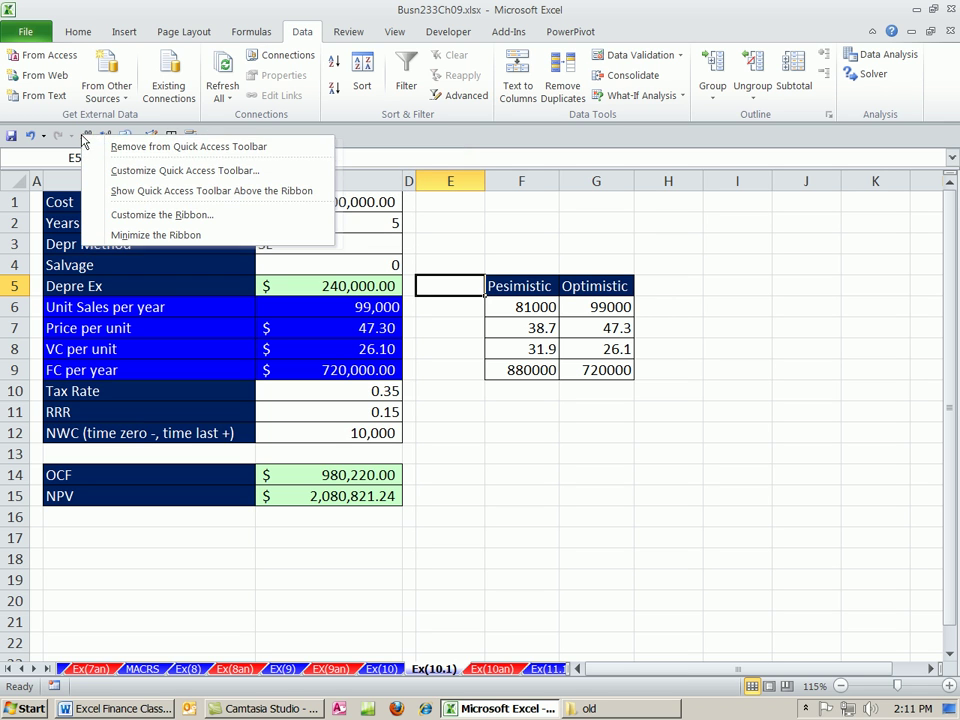
pyautogui.click(157, 180)
pyautogui.moveTo(314, 60); pyautogui.dragTo(276, 60)
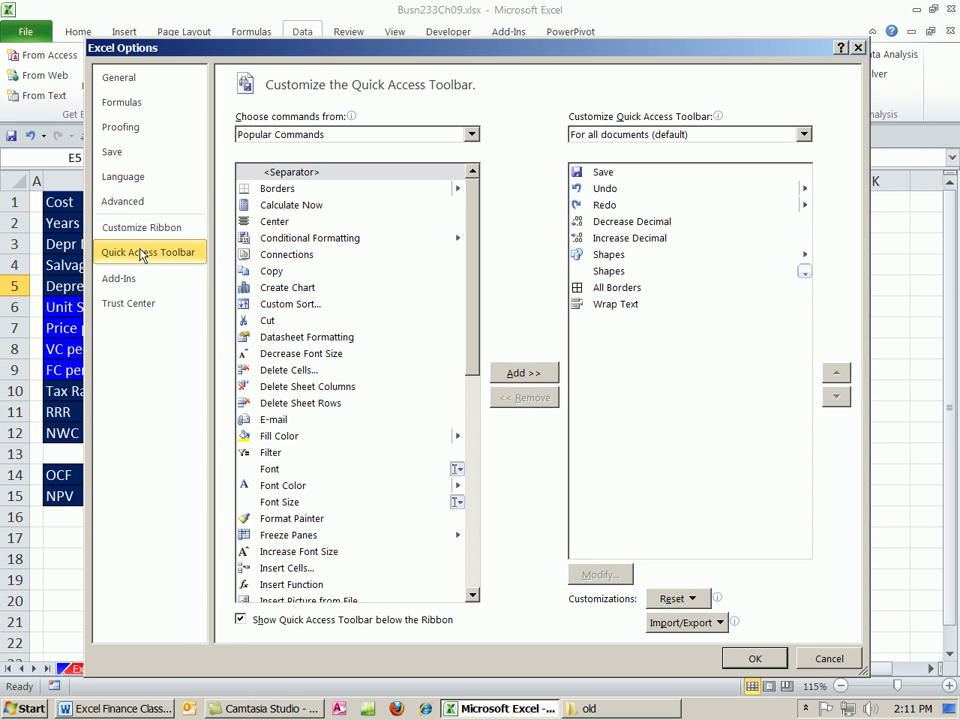
pyautogui.click(247, 136)
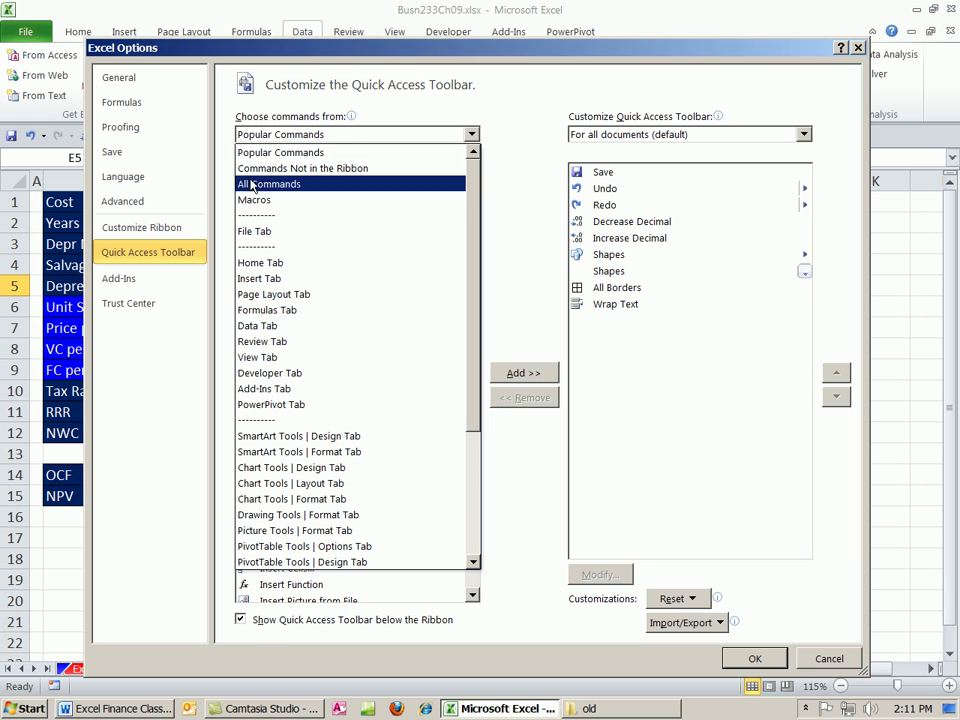
pyautogui.click(252, 186)
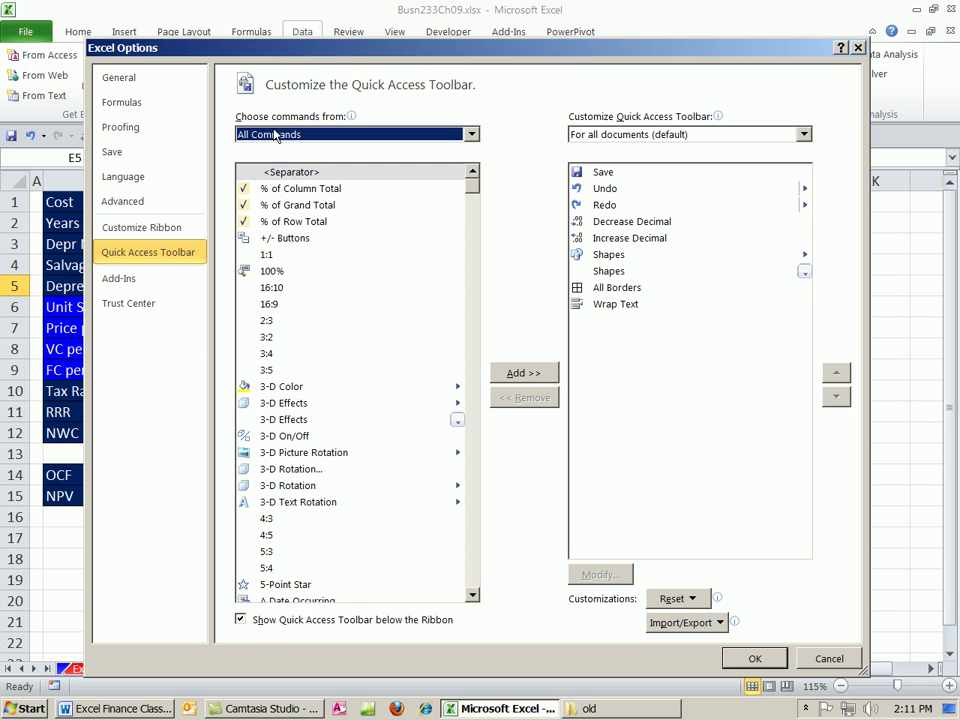
# Step: Add the Scenario command to the Quick Access Toolbar for all documents and apply the customization
pyautogui.click(316, 390)
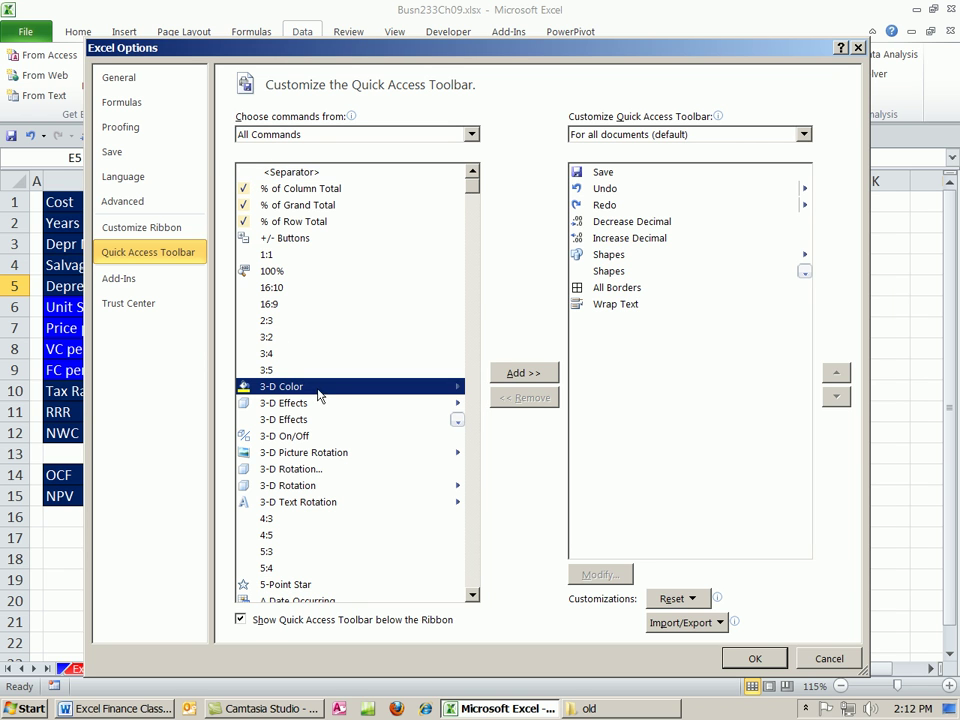
pyautogui.press('s')
pyautogui.scroll(-20, 319, 420)
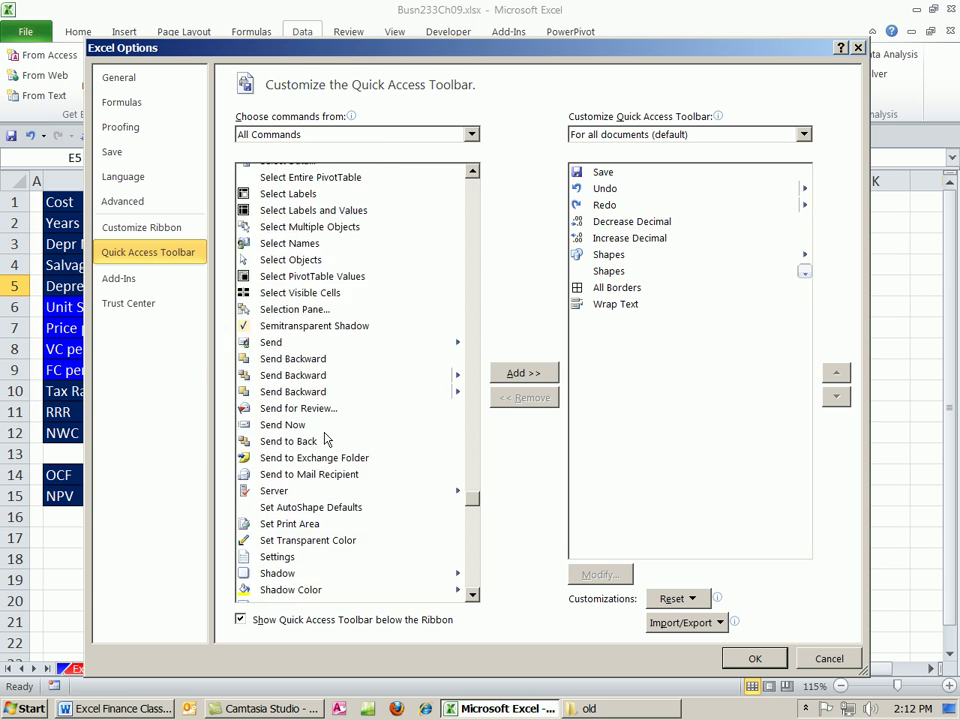
pyautogui.scroll(-10, 319, 445)
pyautogui.scroll(9, 320, 450)
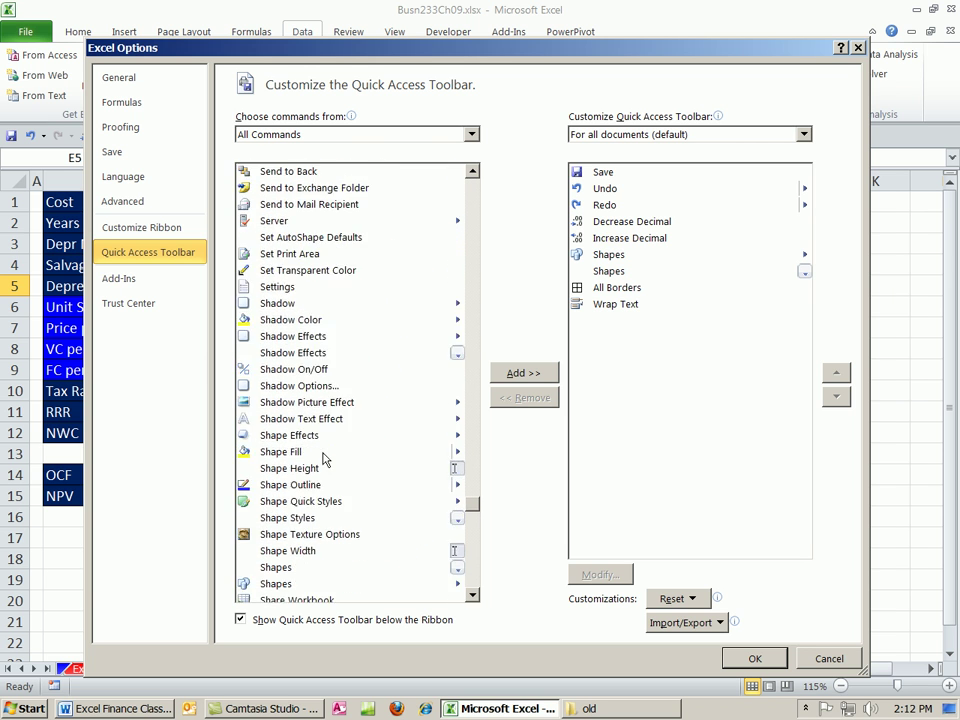
pyautogui.scroll(10, 323, 457)
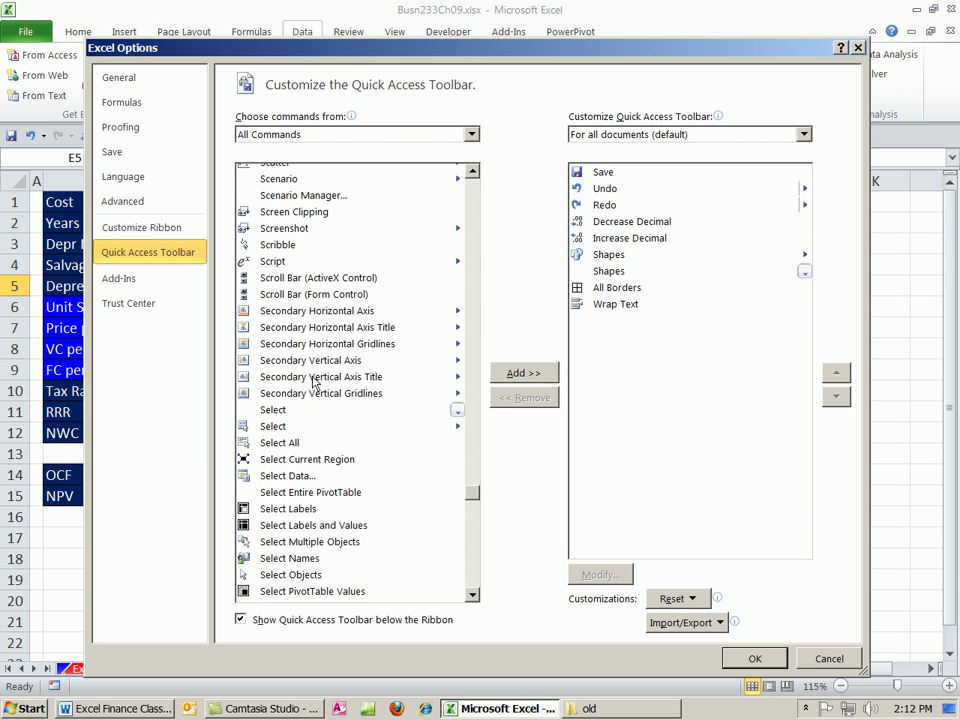
pyautogui.scroll(3, 312, 384)
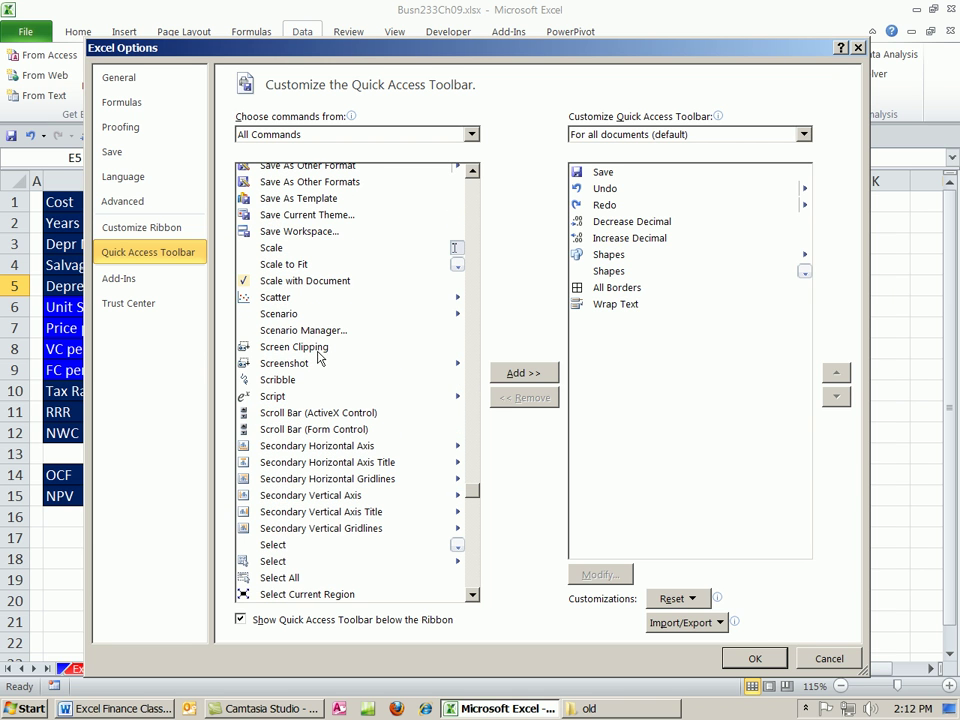
pyautogui.click(267, 316)
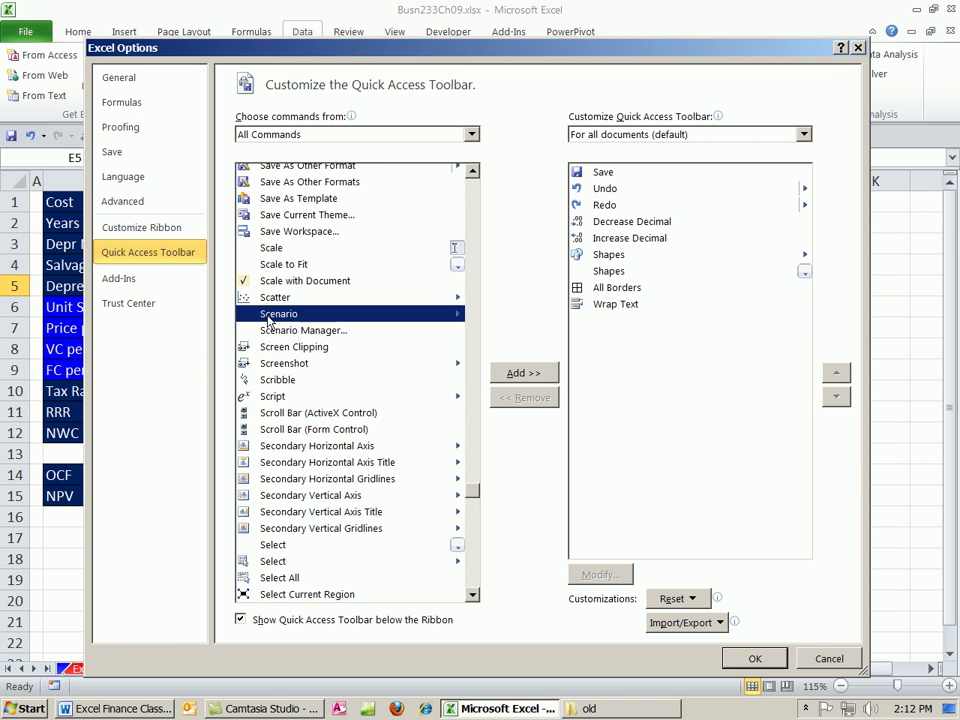
pyautogui.click(522, 372)
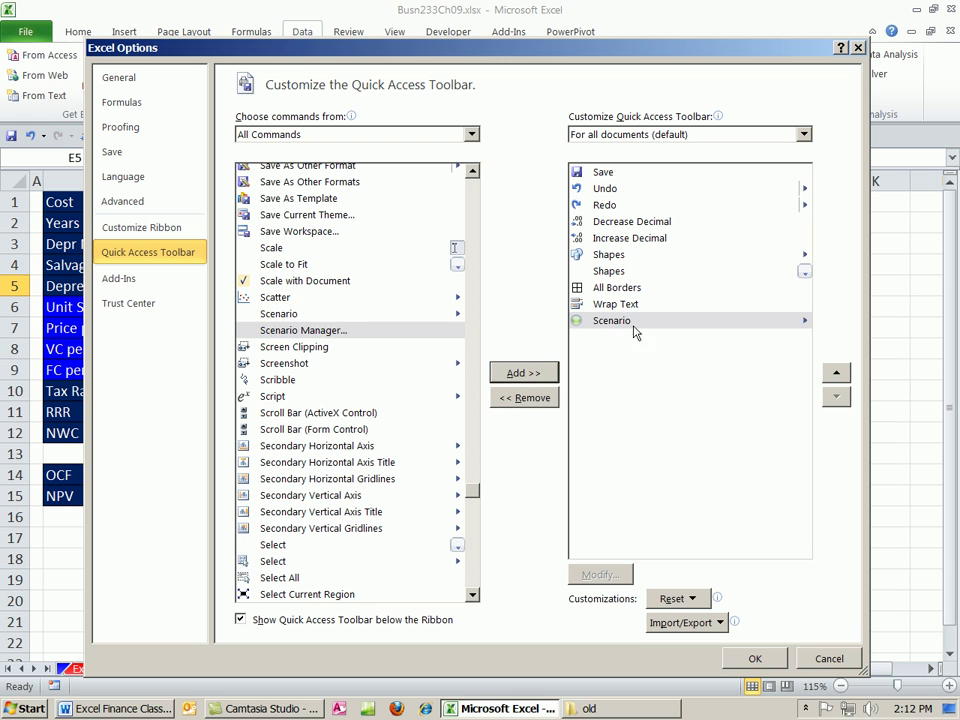
pyautogui.click(755, 658)
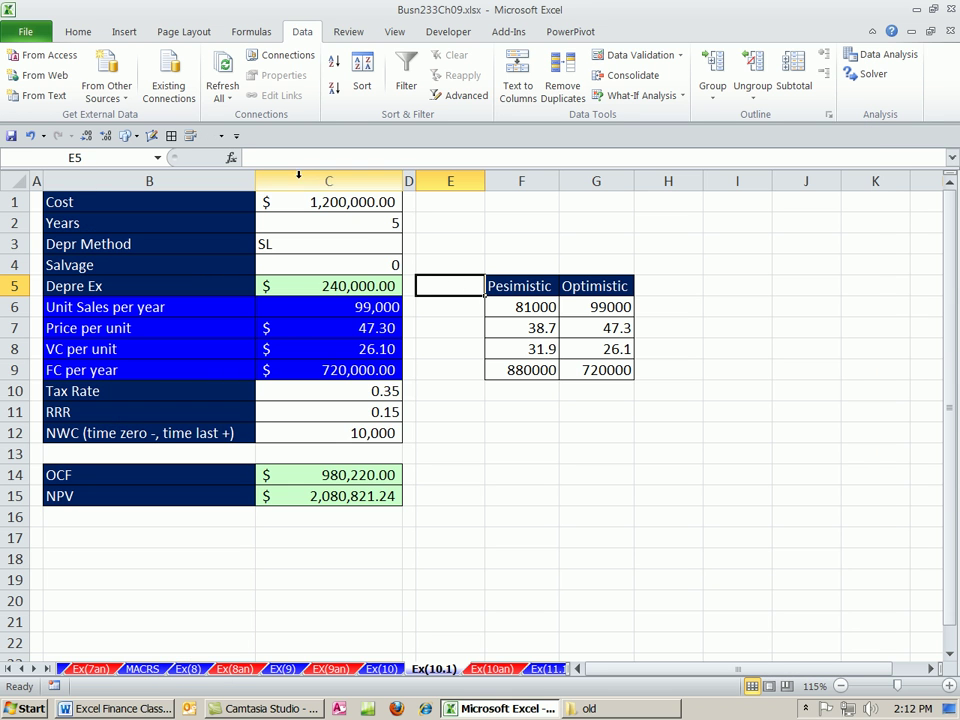
# Step: Apply the Base, Pesimistic and Optimistic scenarios in turn from the Scenario list on the Quick Access Toolbar
pyautogui.click(221, 136)
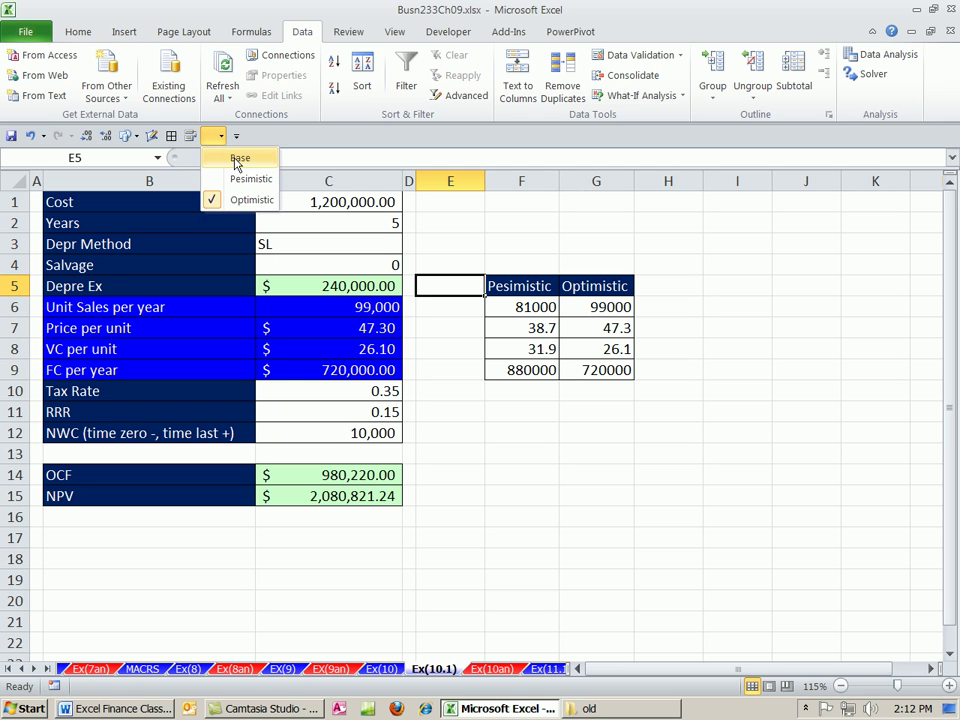
pyautogui.click(242, 167)
pyautogui.click(221, 136)
pyautogui.click(240, 178)
pyautogui.click(221, 136)
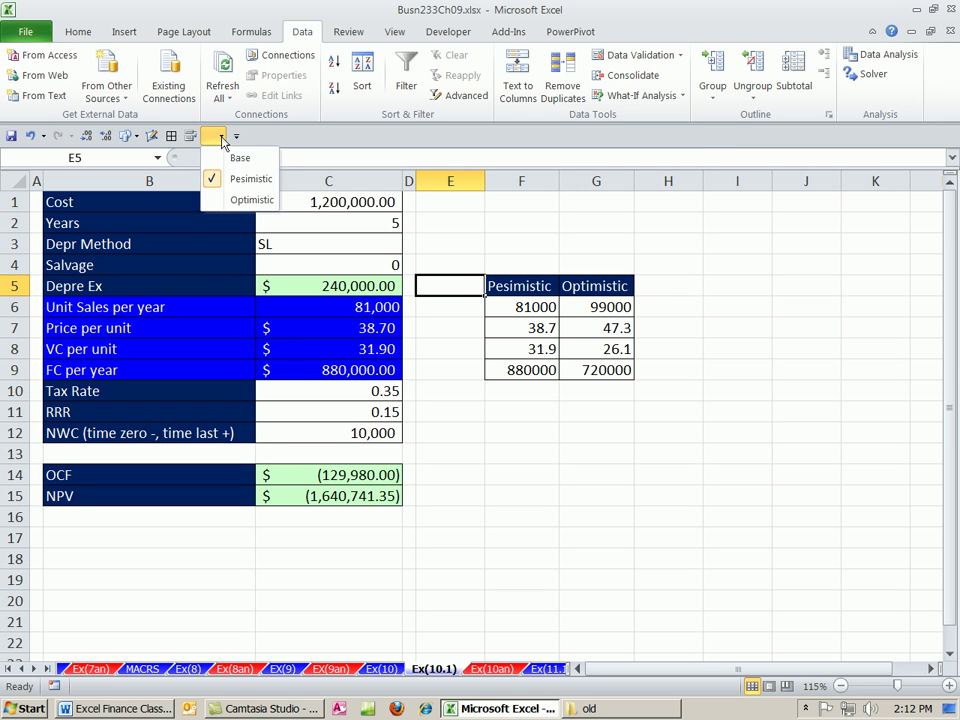
pyautogui.click(240, 199)
# Step: Switch back to the Ex(10) sheet with the side-by-side Pessimistic, Base and Optimistic cases
pyautogui.click(568, 523)
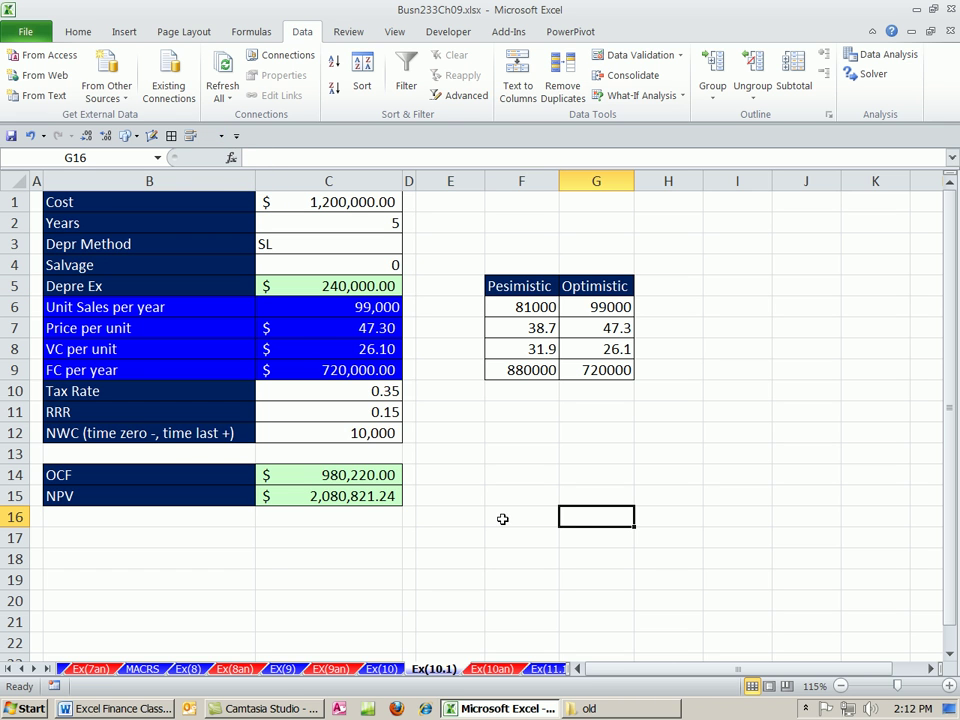
pyautogui.hotkey('ctrl', 'pageup')
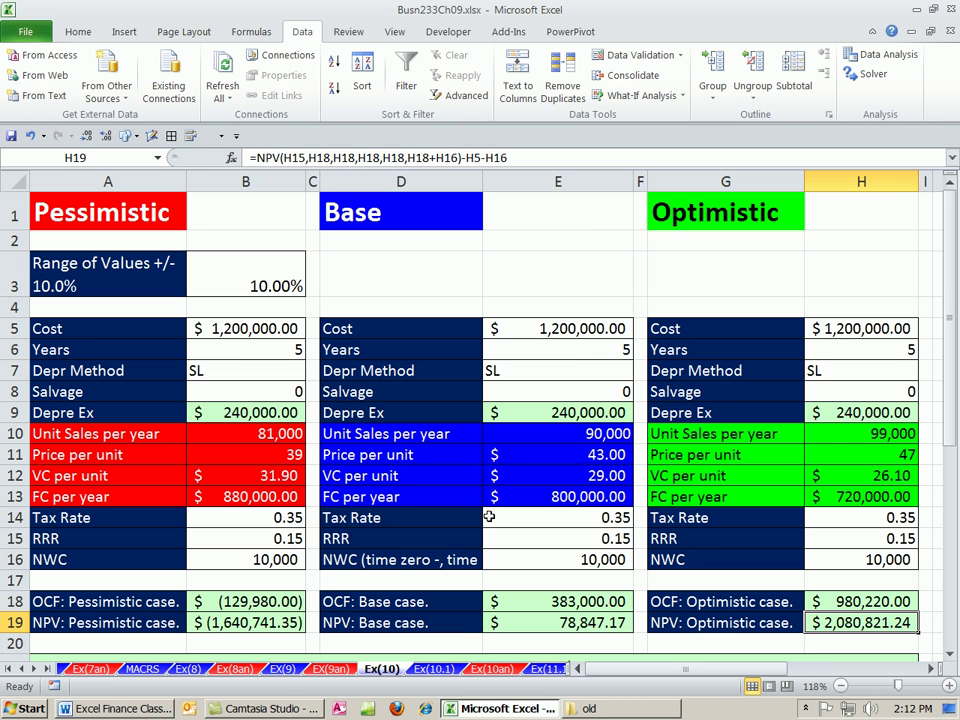